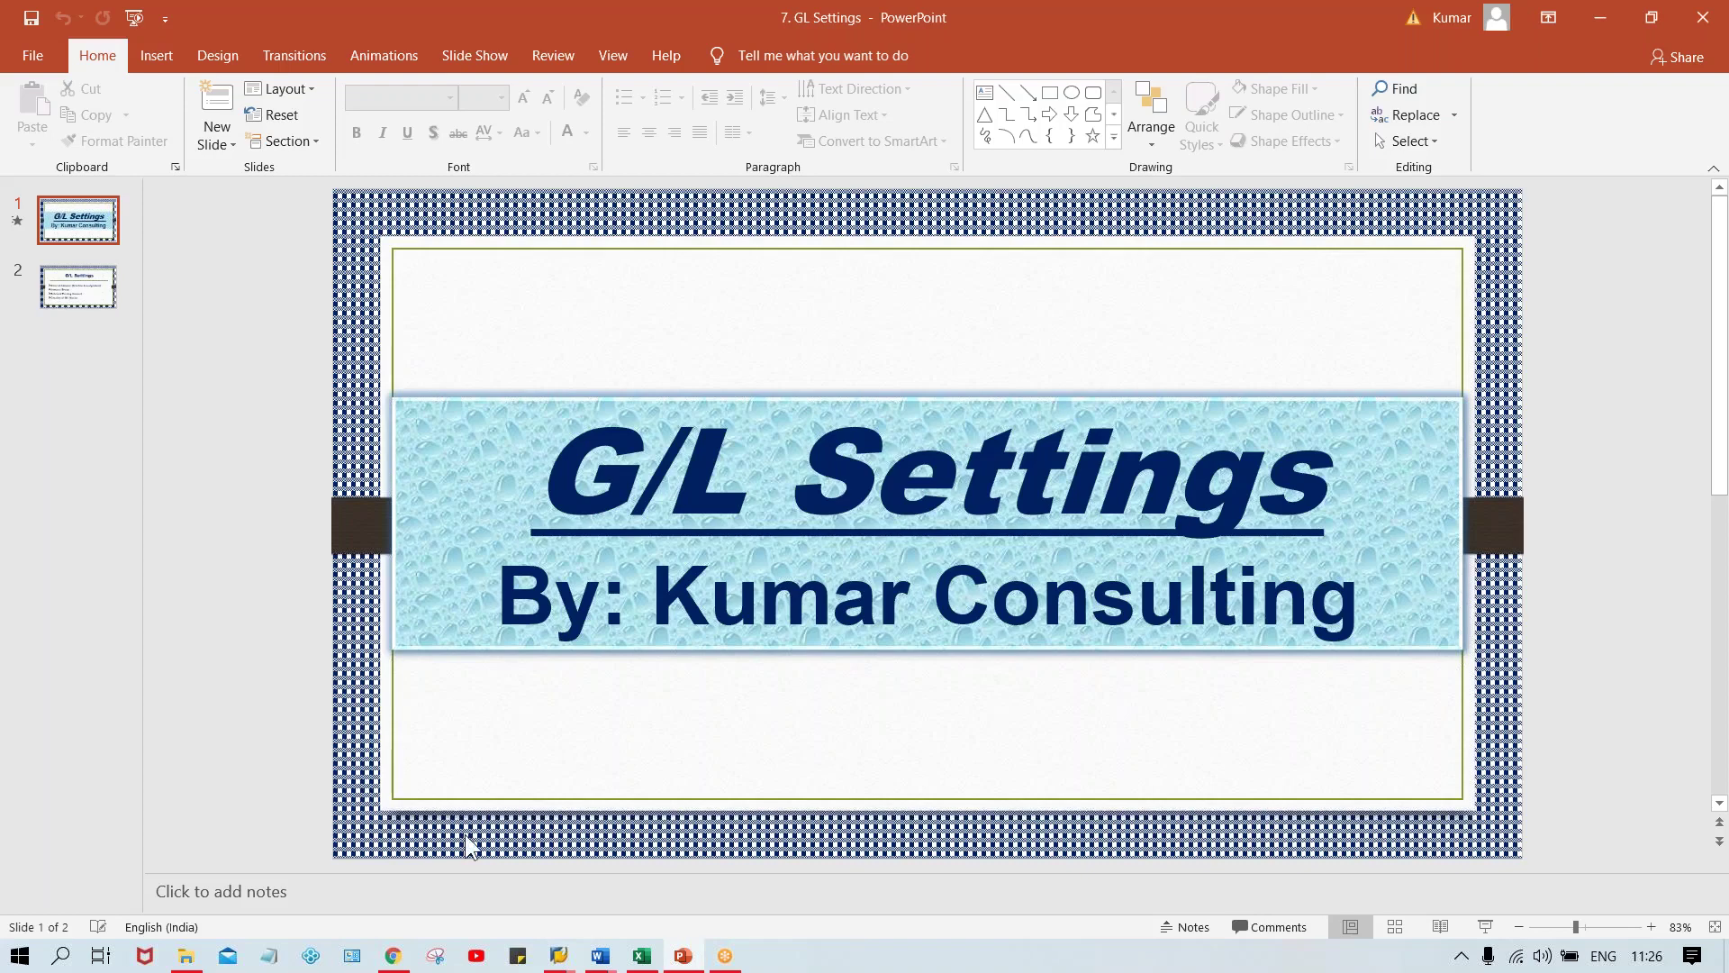
Step: Switch to the SAP Easy Access window and start transaction FS00
mouse_move(558, 959)
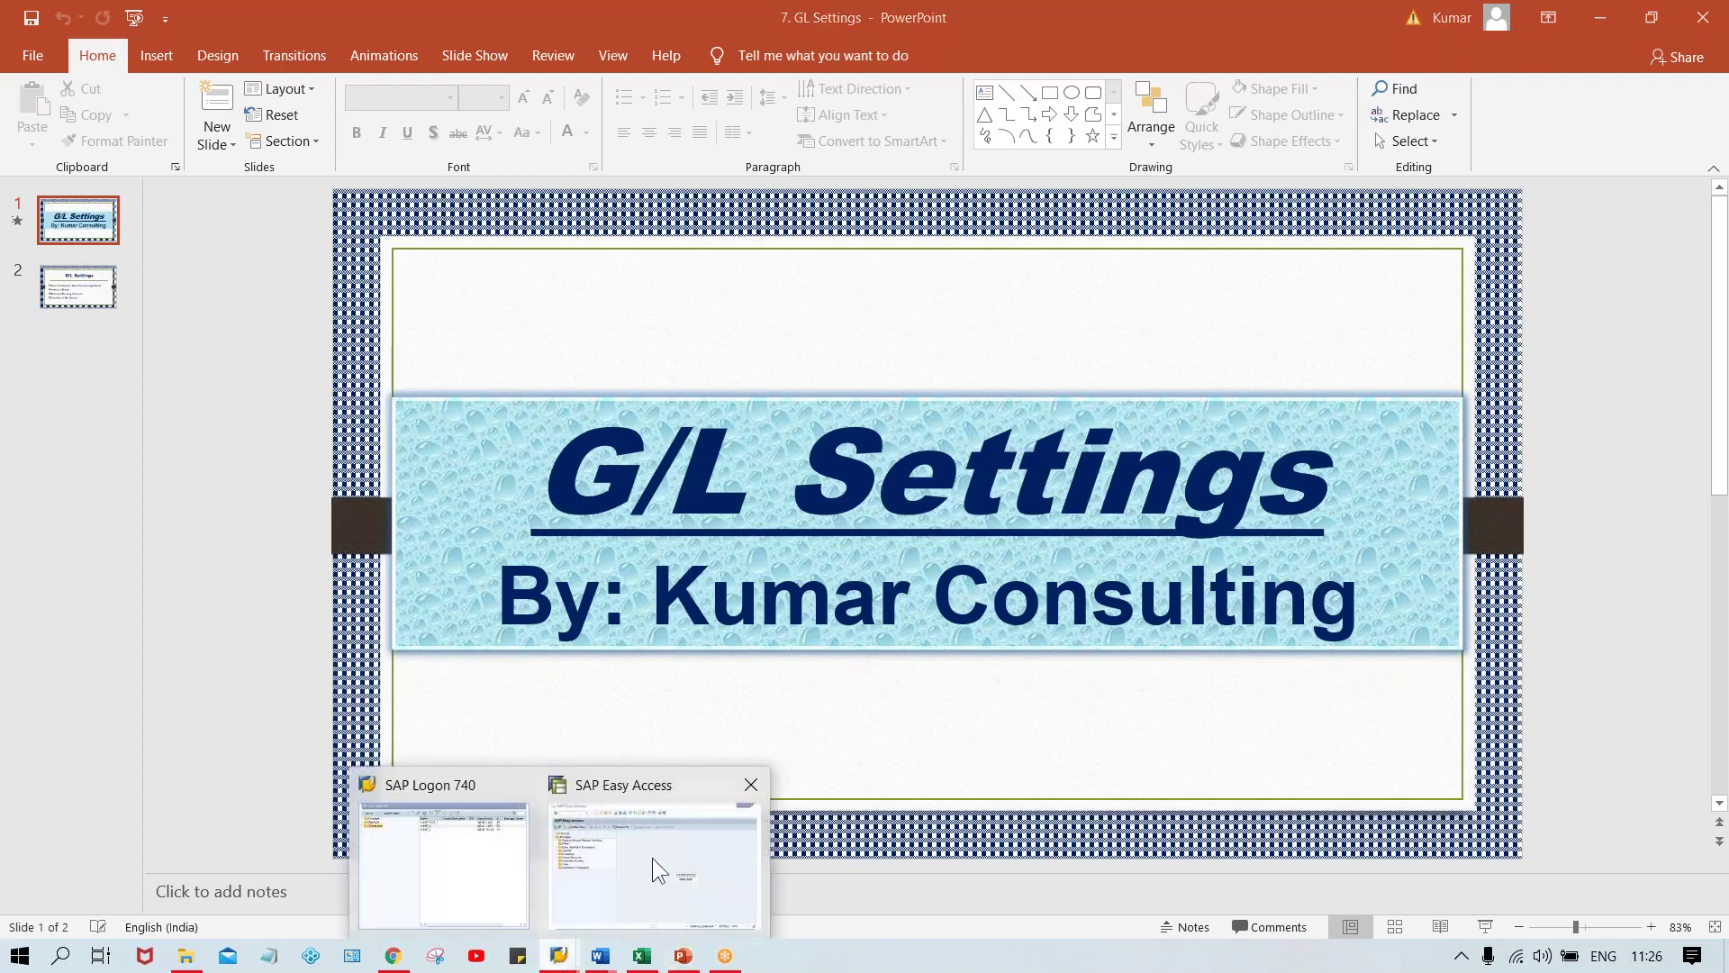
click(652, 857)
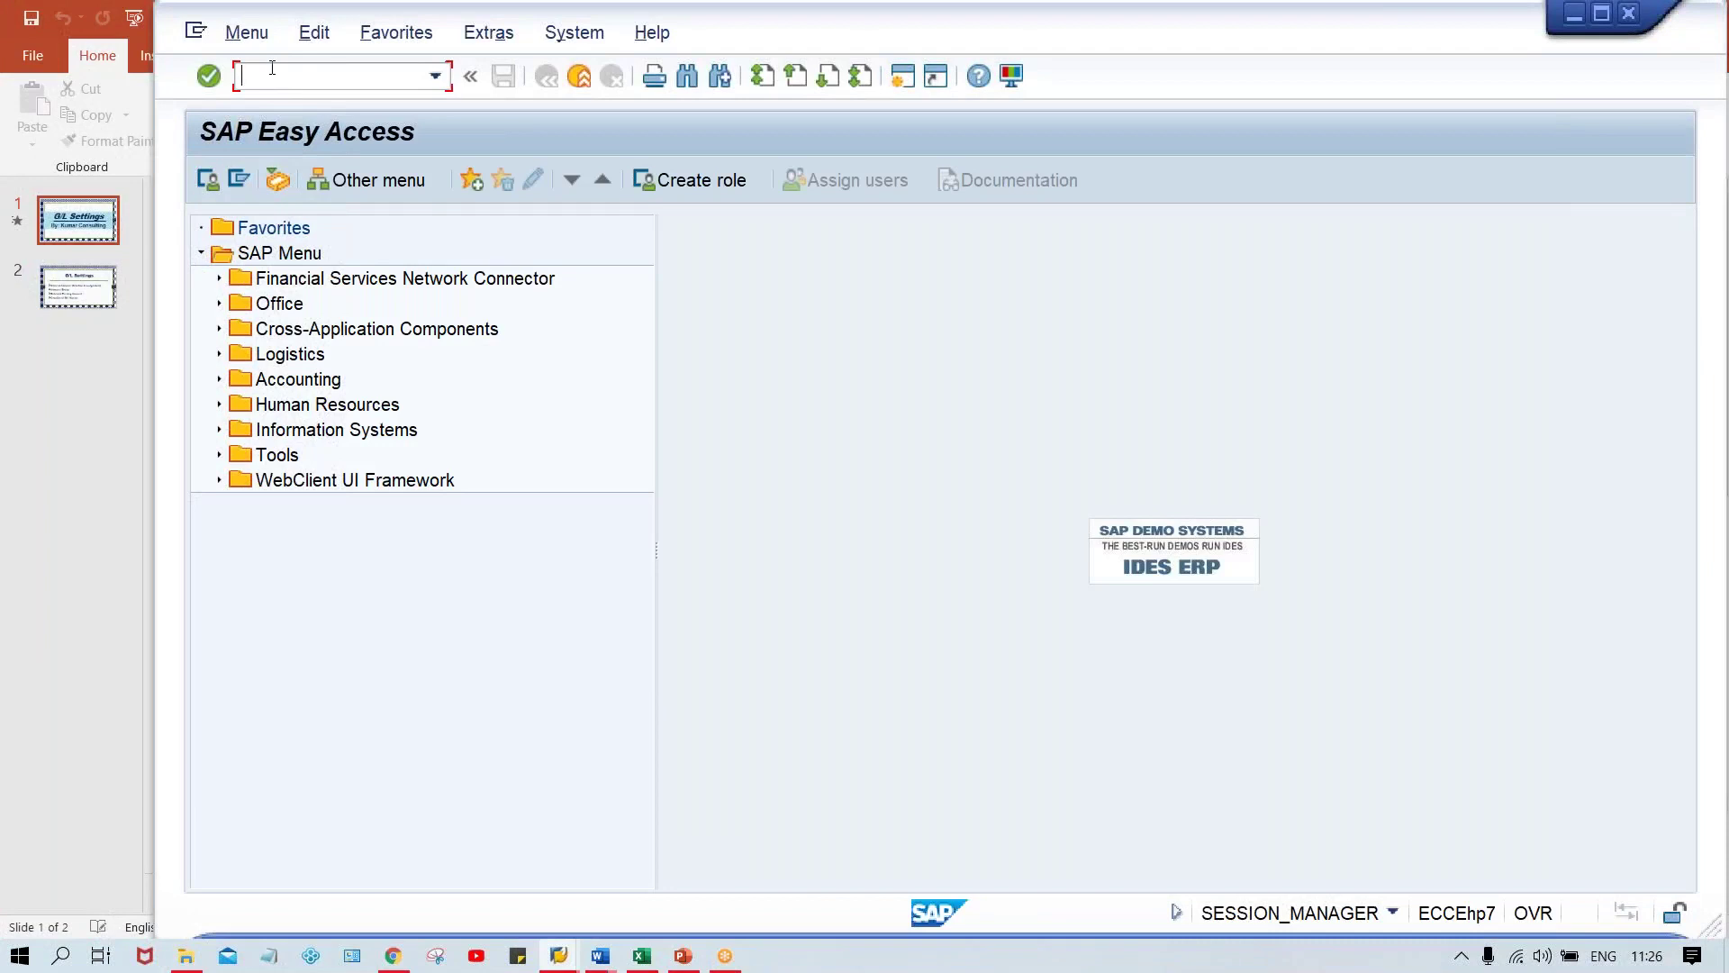
key(Caps_Lock)
text(FS00)
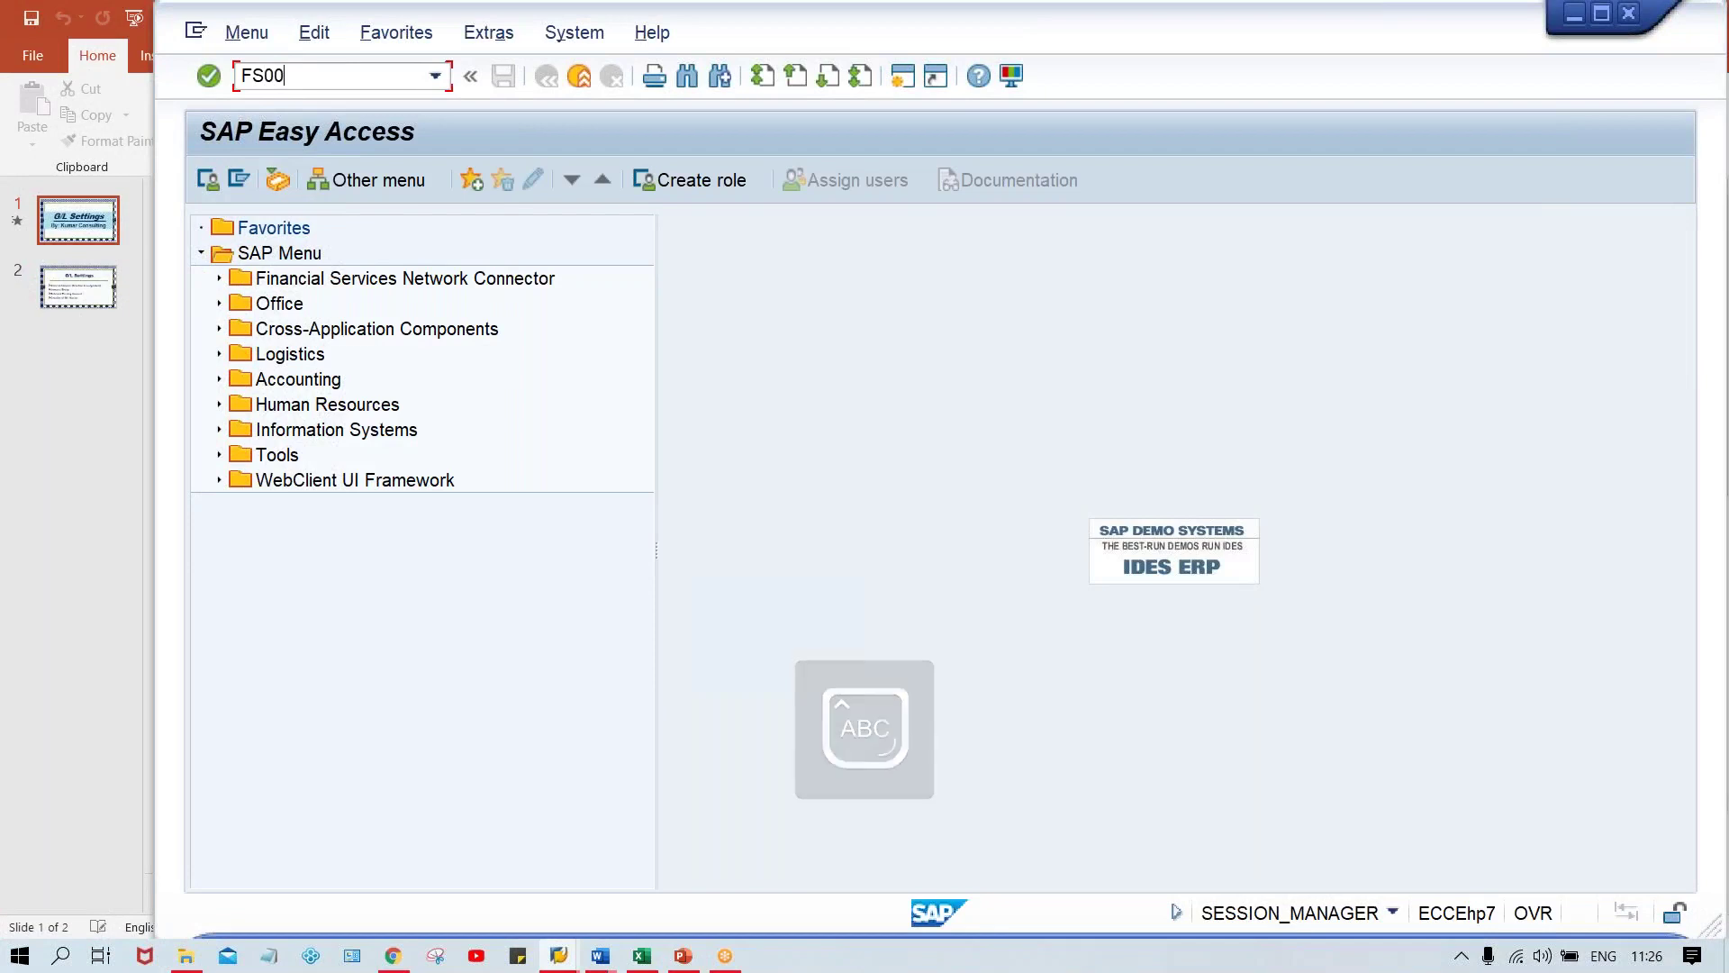
key(Return)
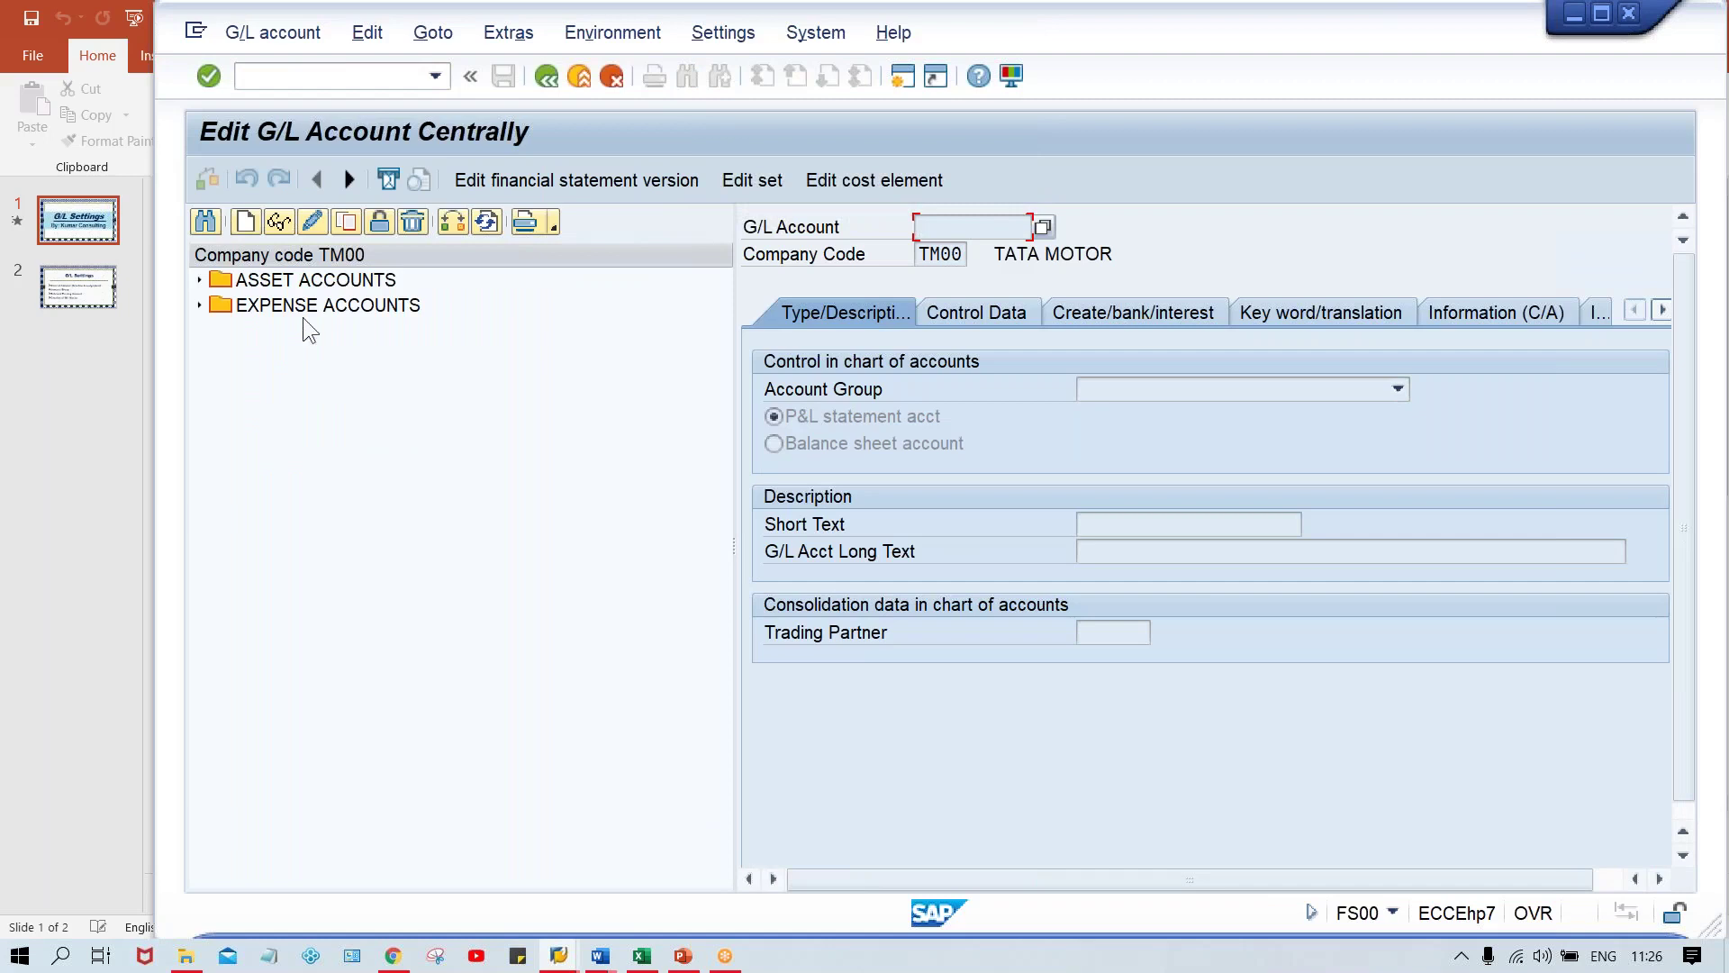
Step: Open HDFC BANK ACT. under ASSET ACCOUNTS and examine the Inflation key and Tolerance group fields in its control data
double_click(283, 278)
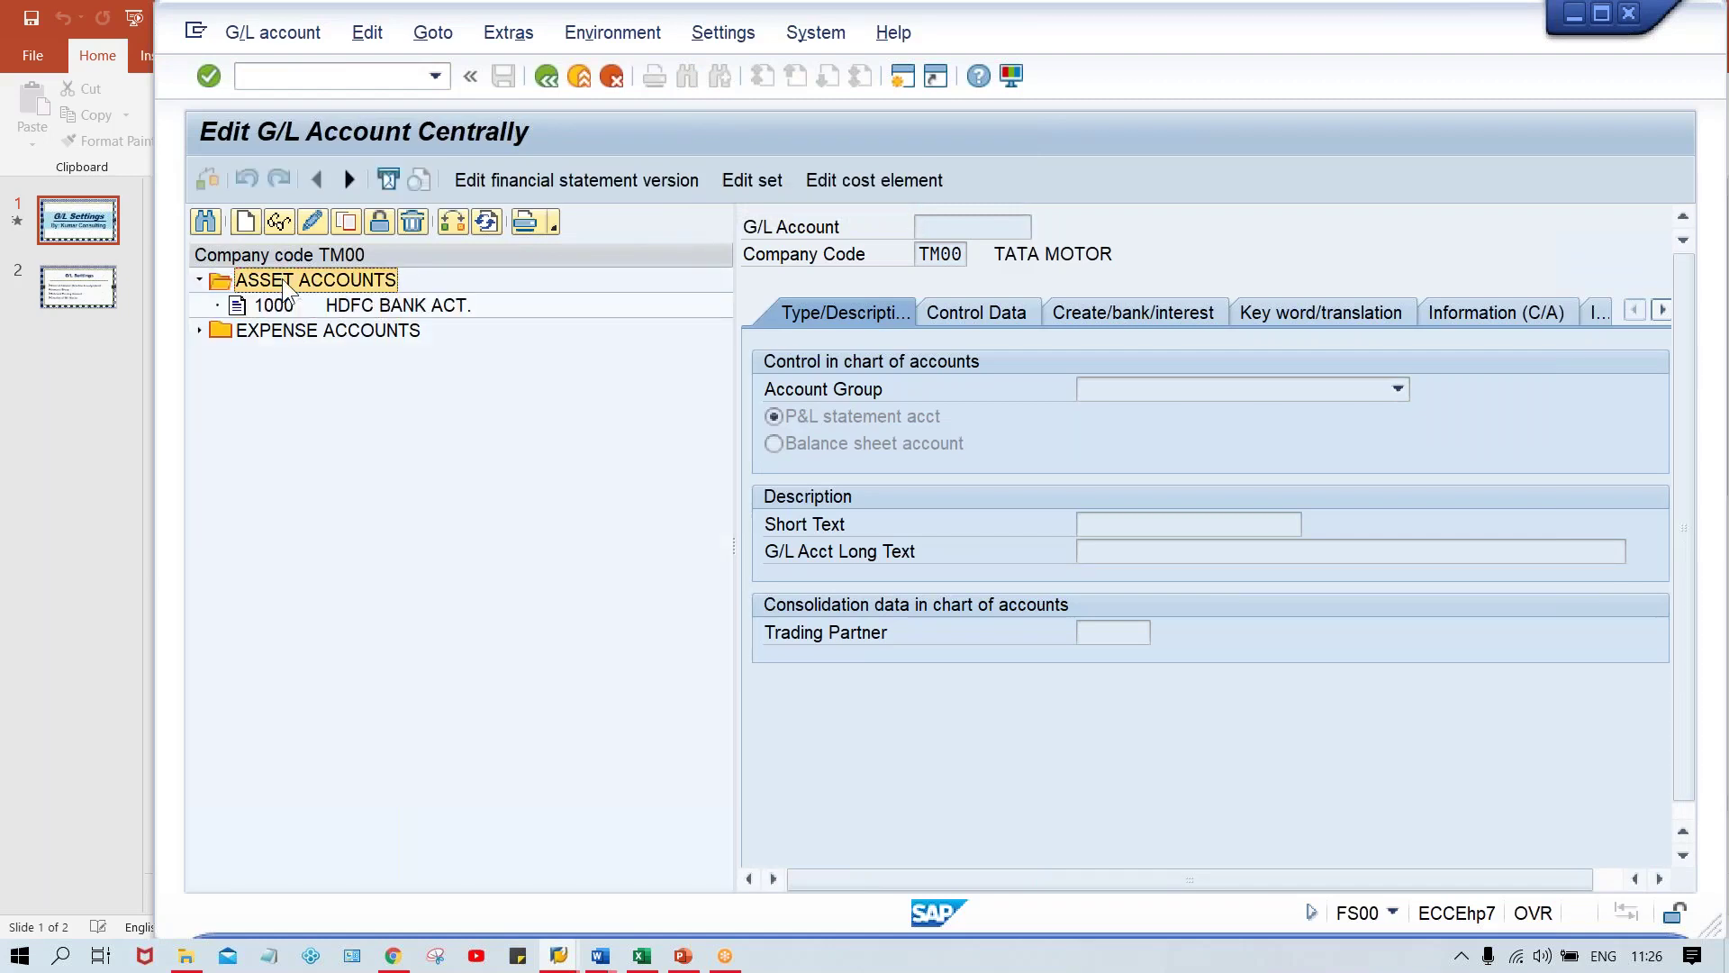
double_click(312, 307)
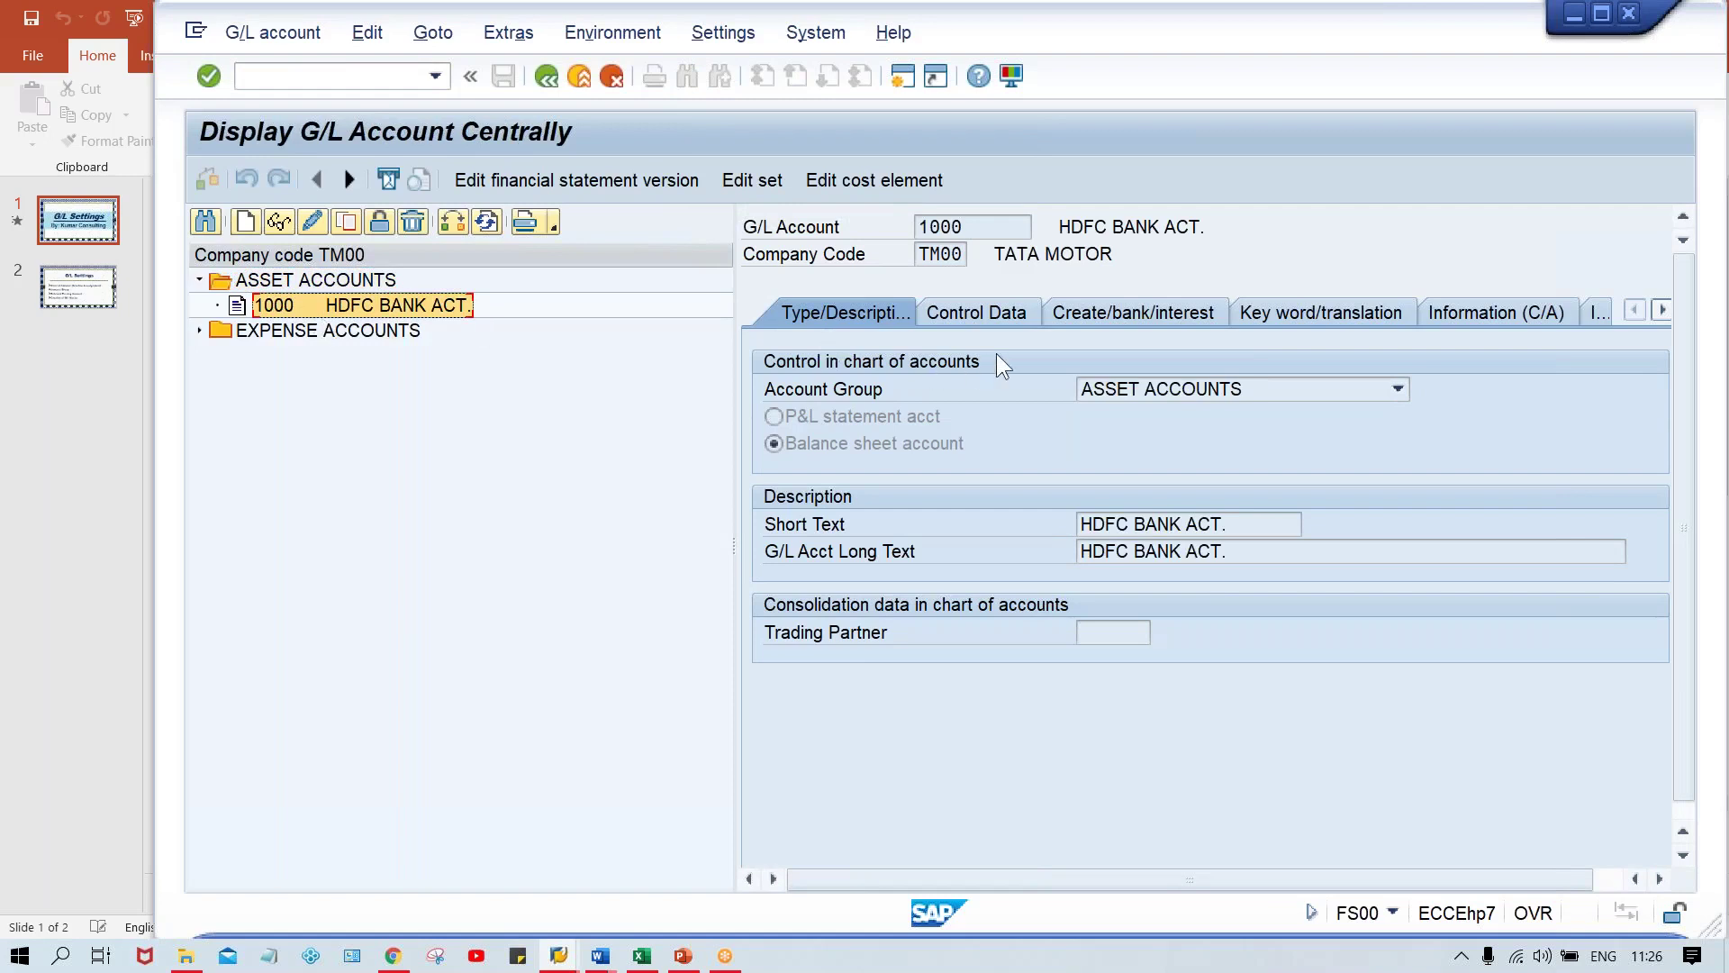
click(976, 312)
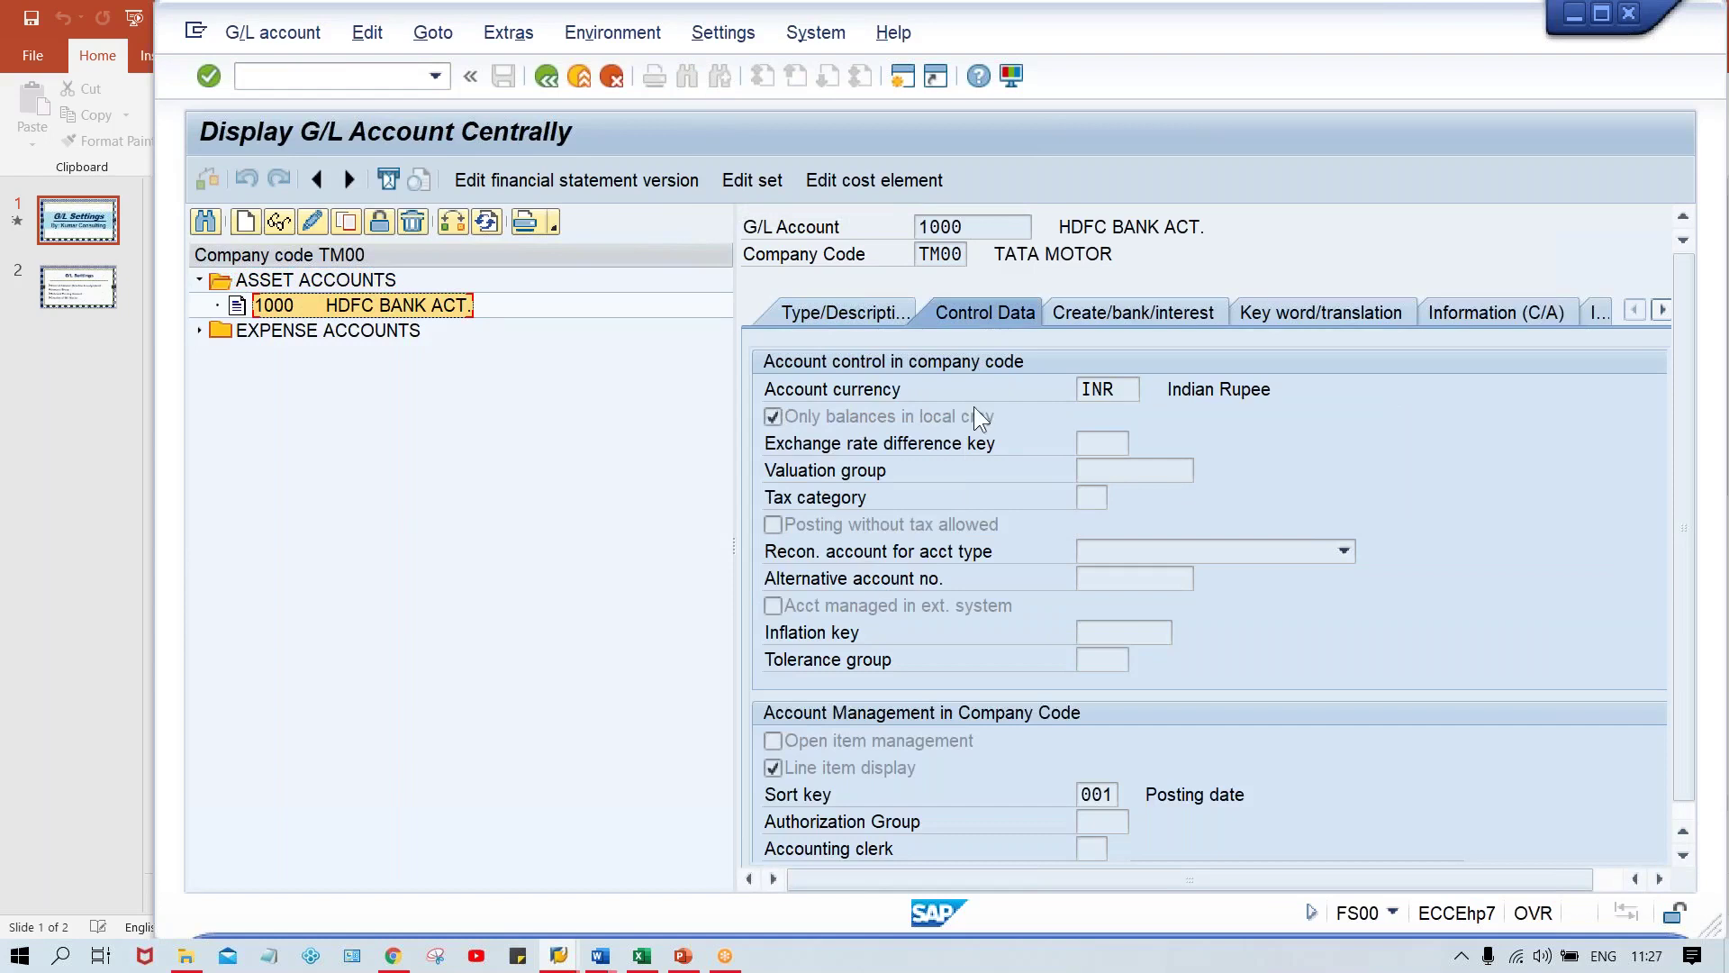
click(1101, 630)
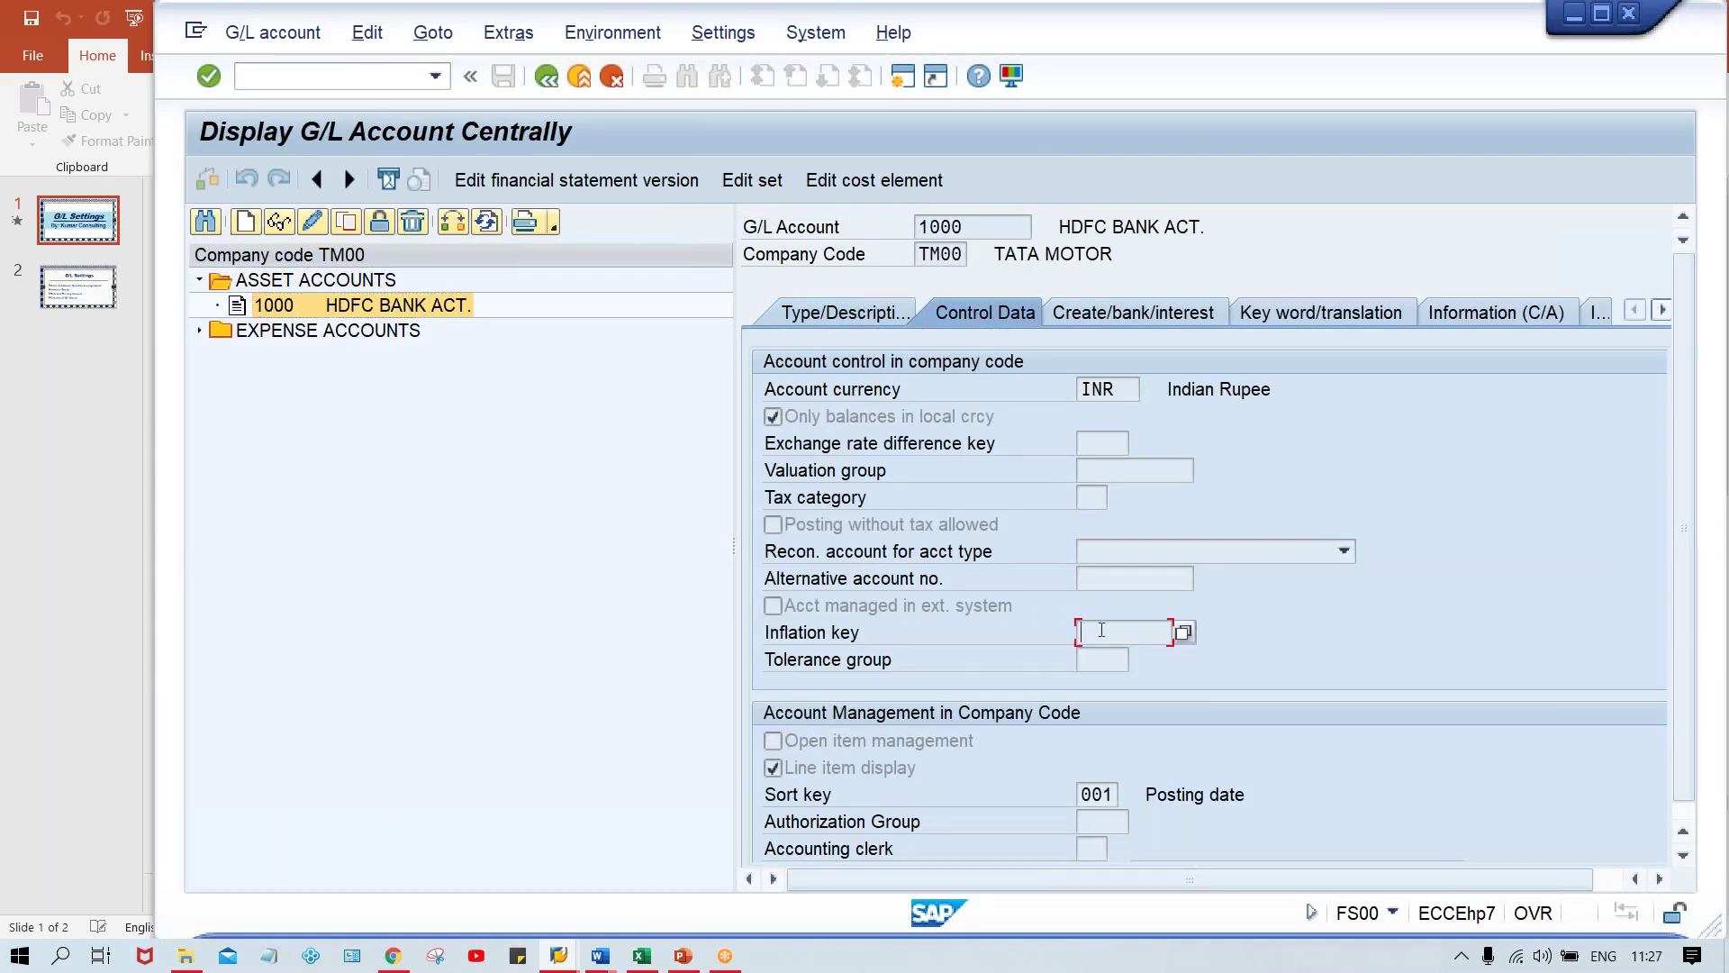
click(1099, 662)
Step: Switch HDFC BANK ACT. to change mode, check whether Inflation key and Tolerance group accept entries, and save without editing them
click(311, 221)
click(1089, 633)
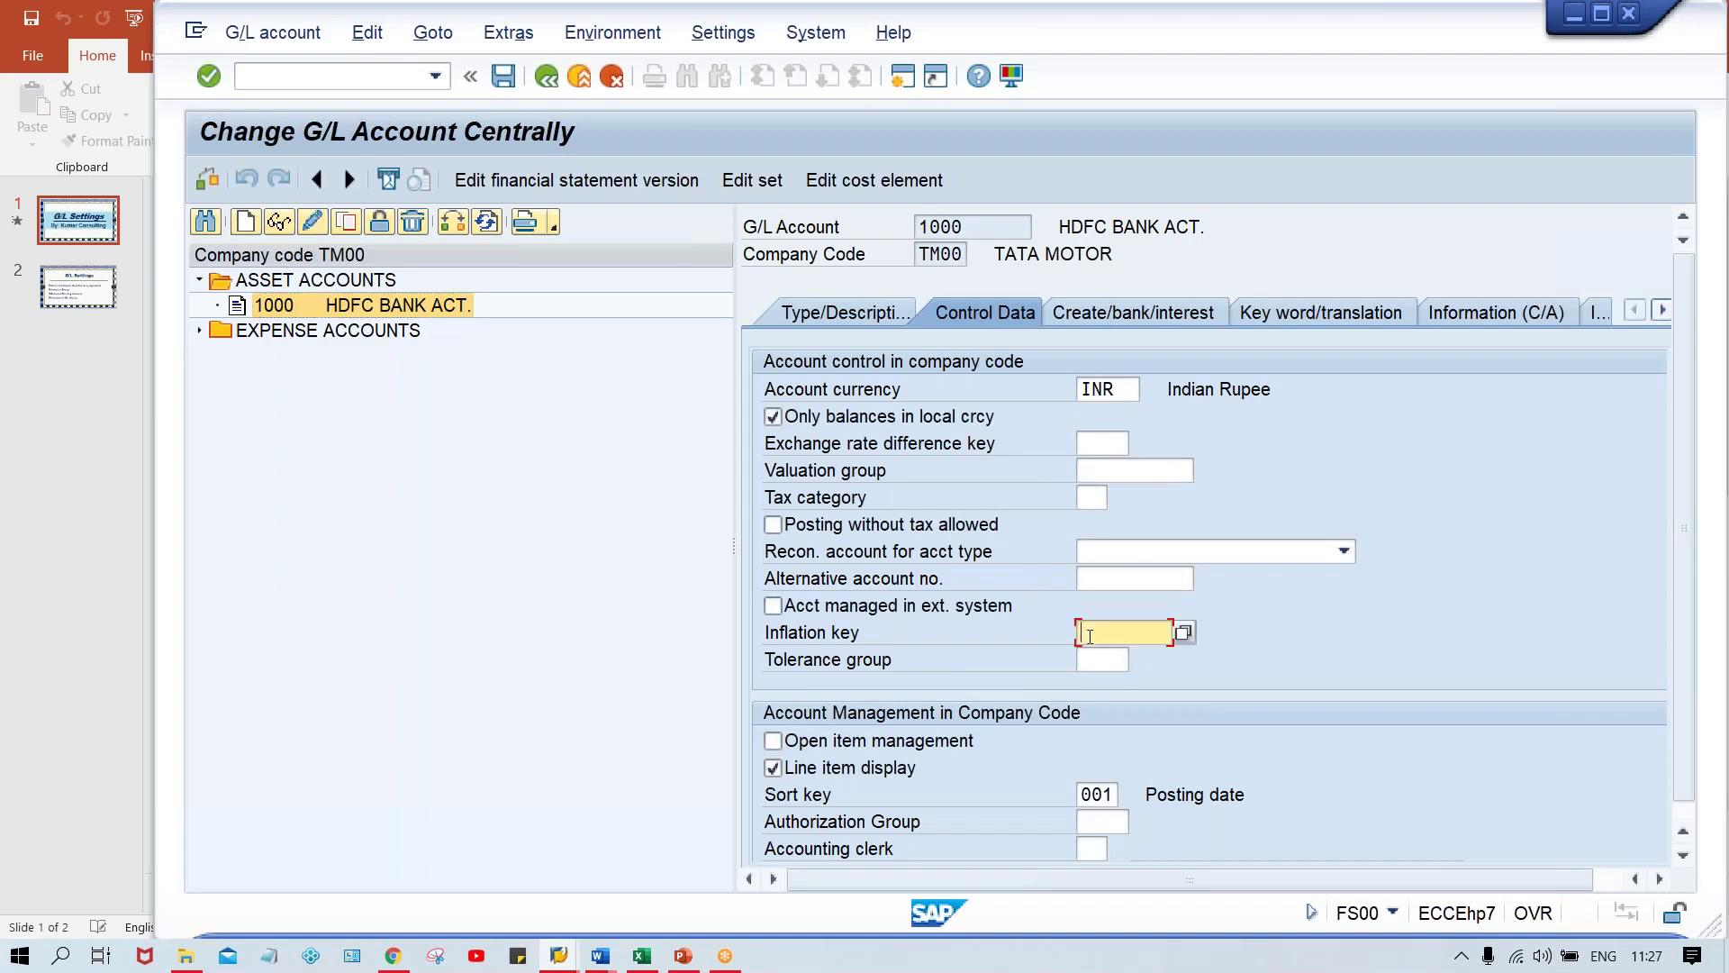
click(1108, 661)
click(1103, 633)
click(1099, 660)
click(1099, 633)
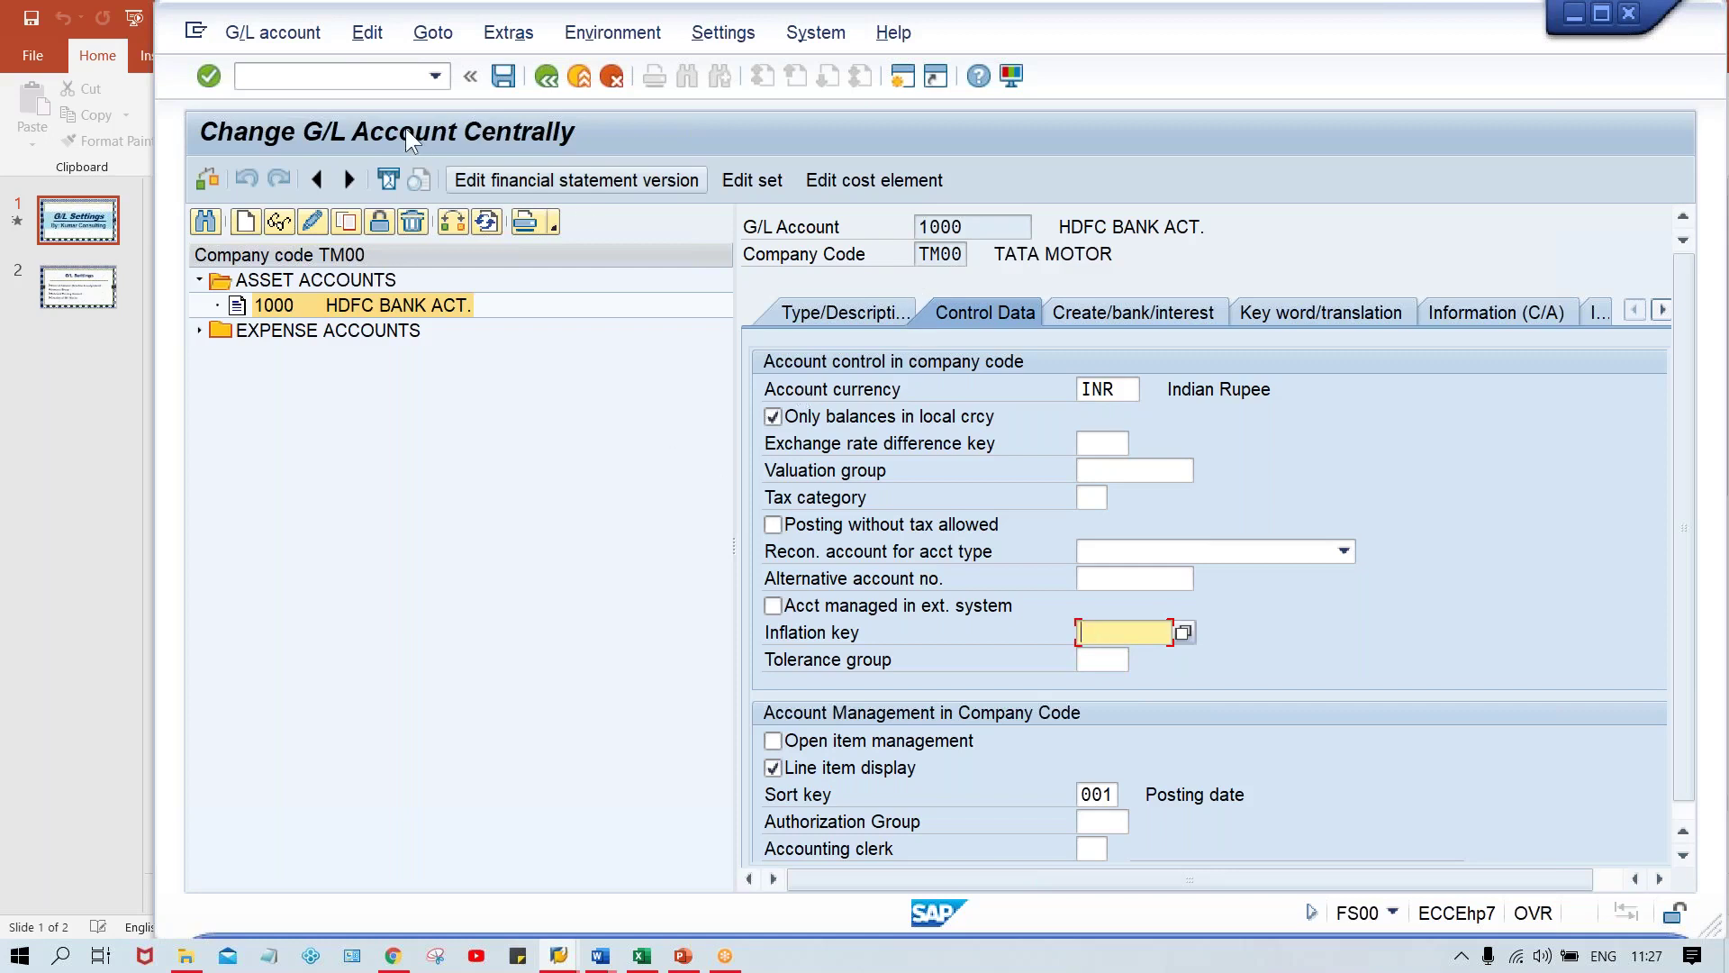
click(502, 78)
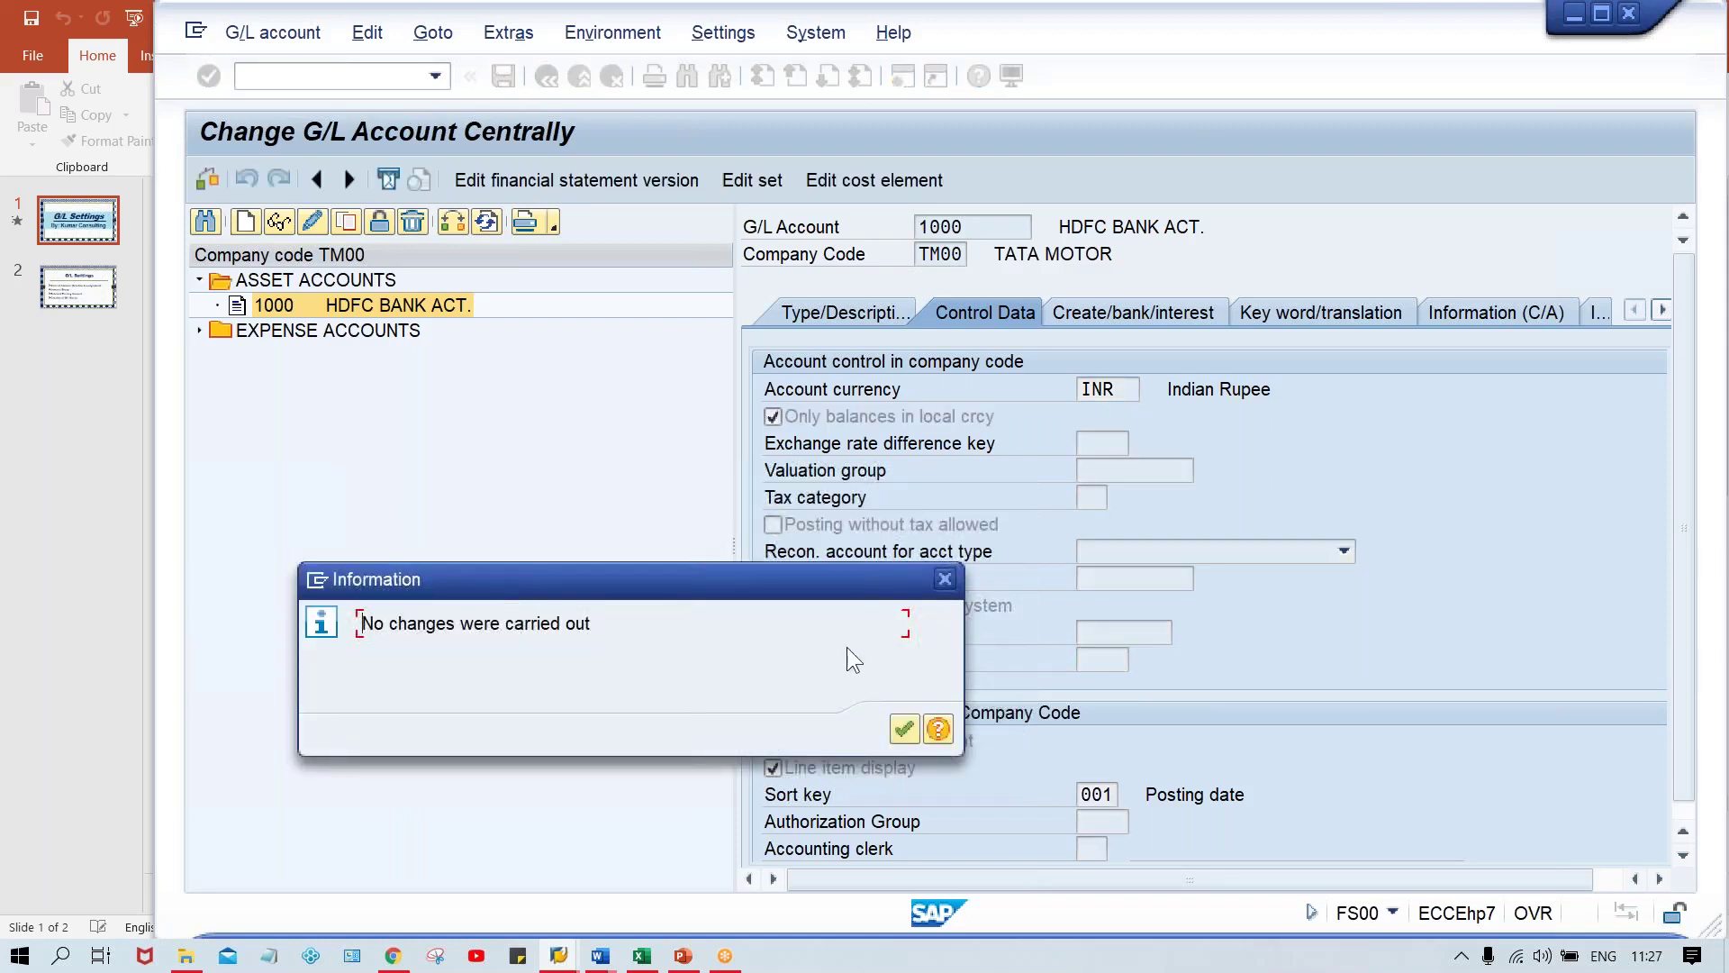
key(Return)
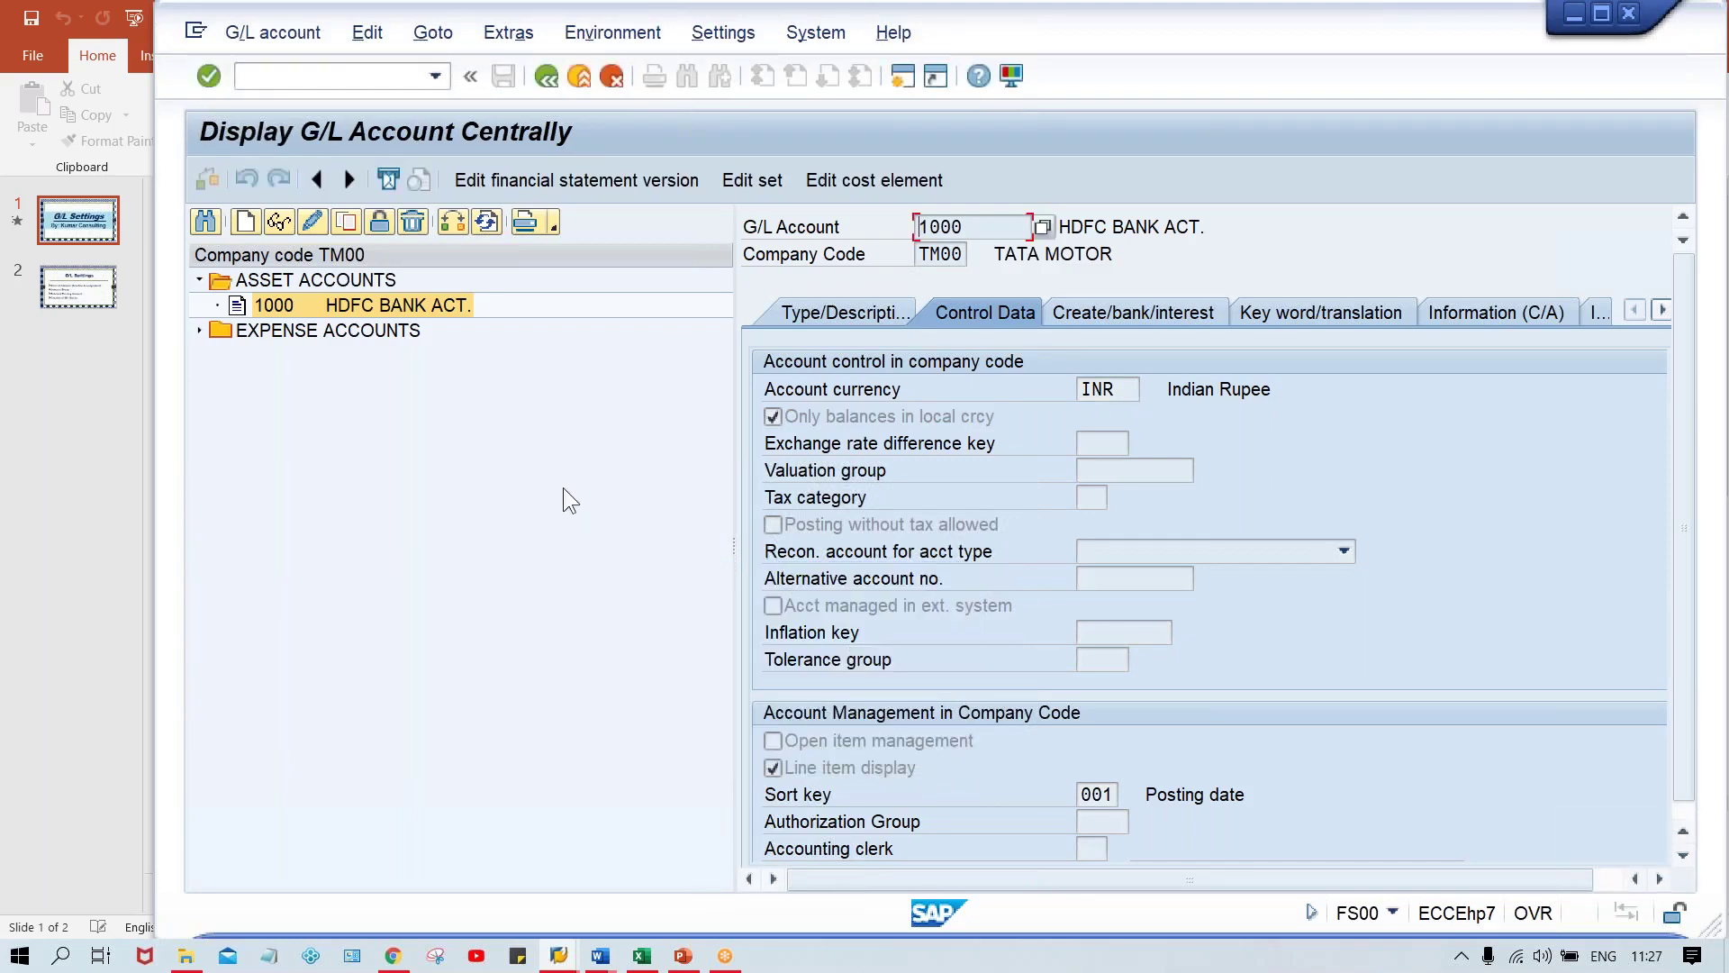
Step: Open an additional SAP session, and check the account group of HDFC BANK ACT. in the first session
click(896, 81)
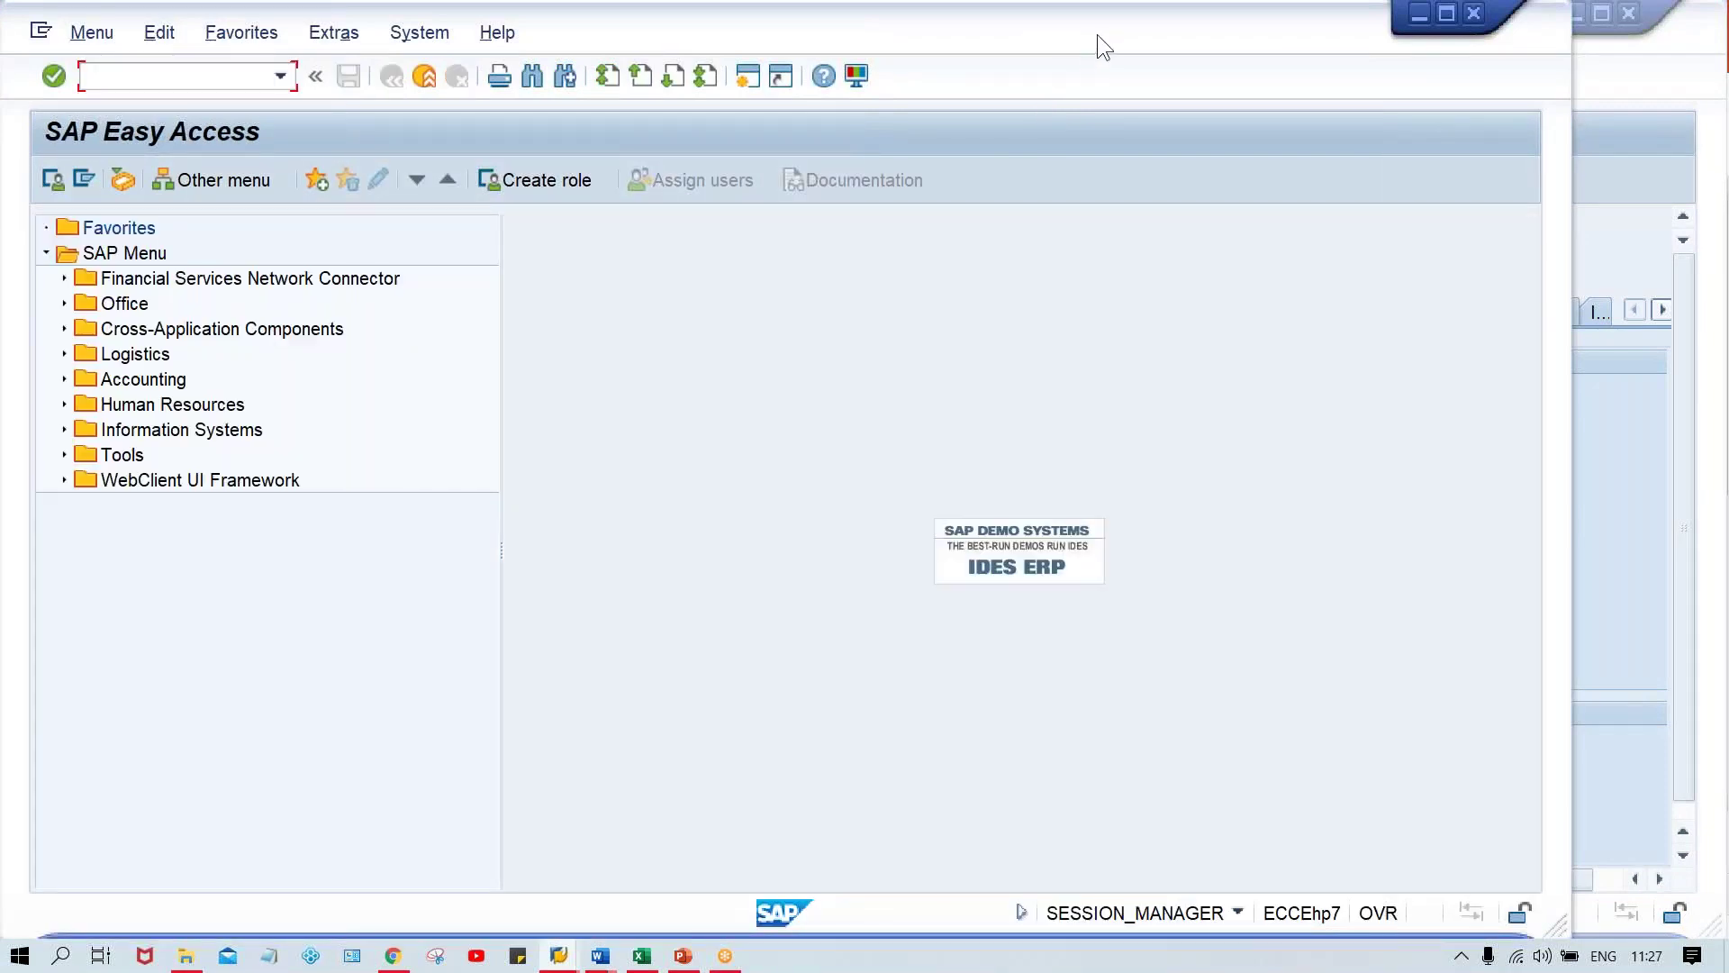
drag(1097, 34, 1256, 36)
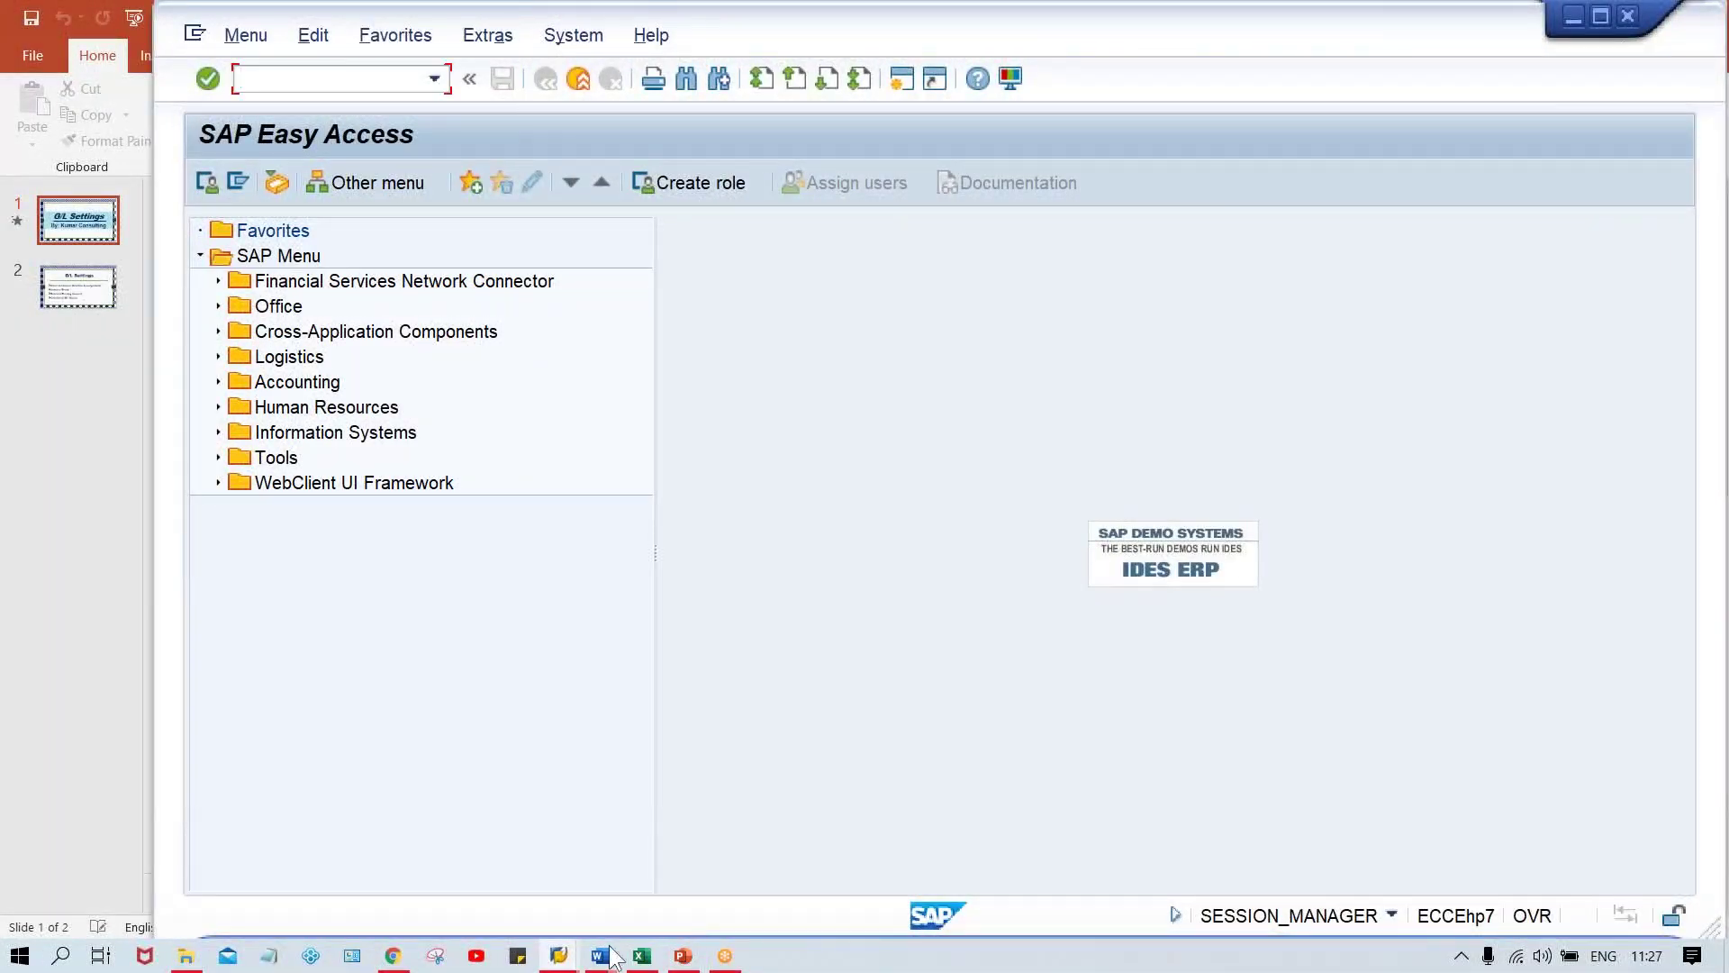
mouse_move(558, 956)
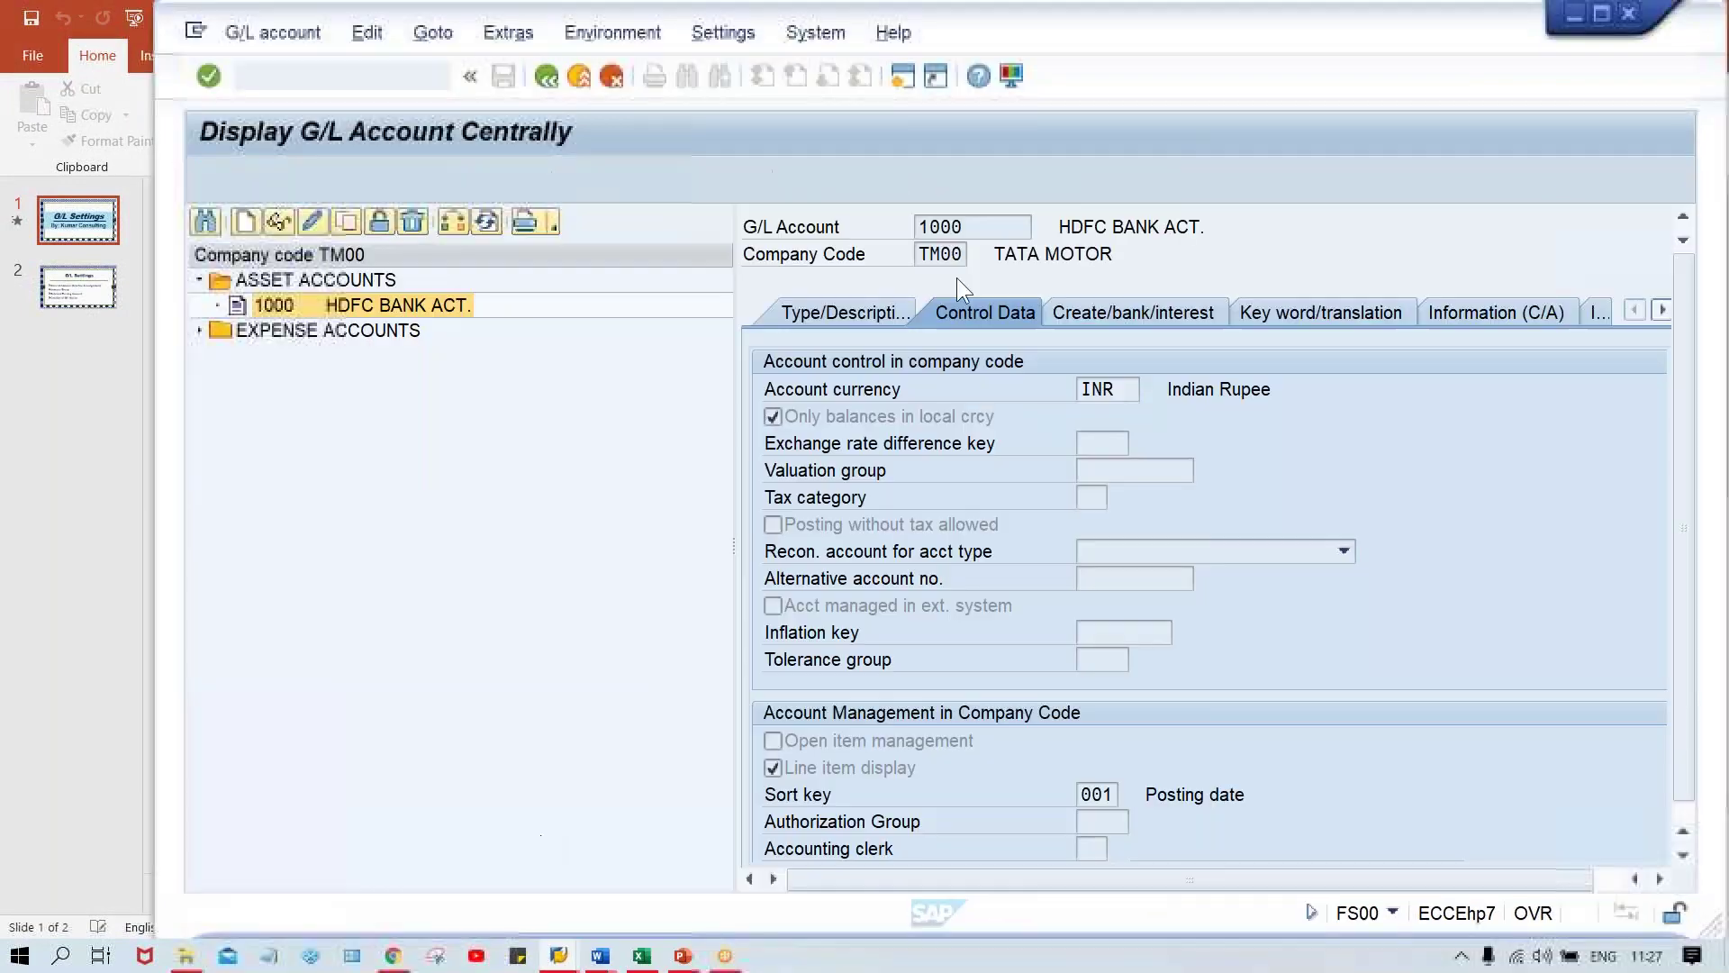
click(520, 859)
click(813, 315)
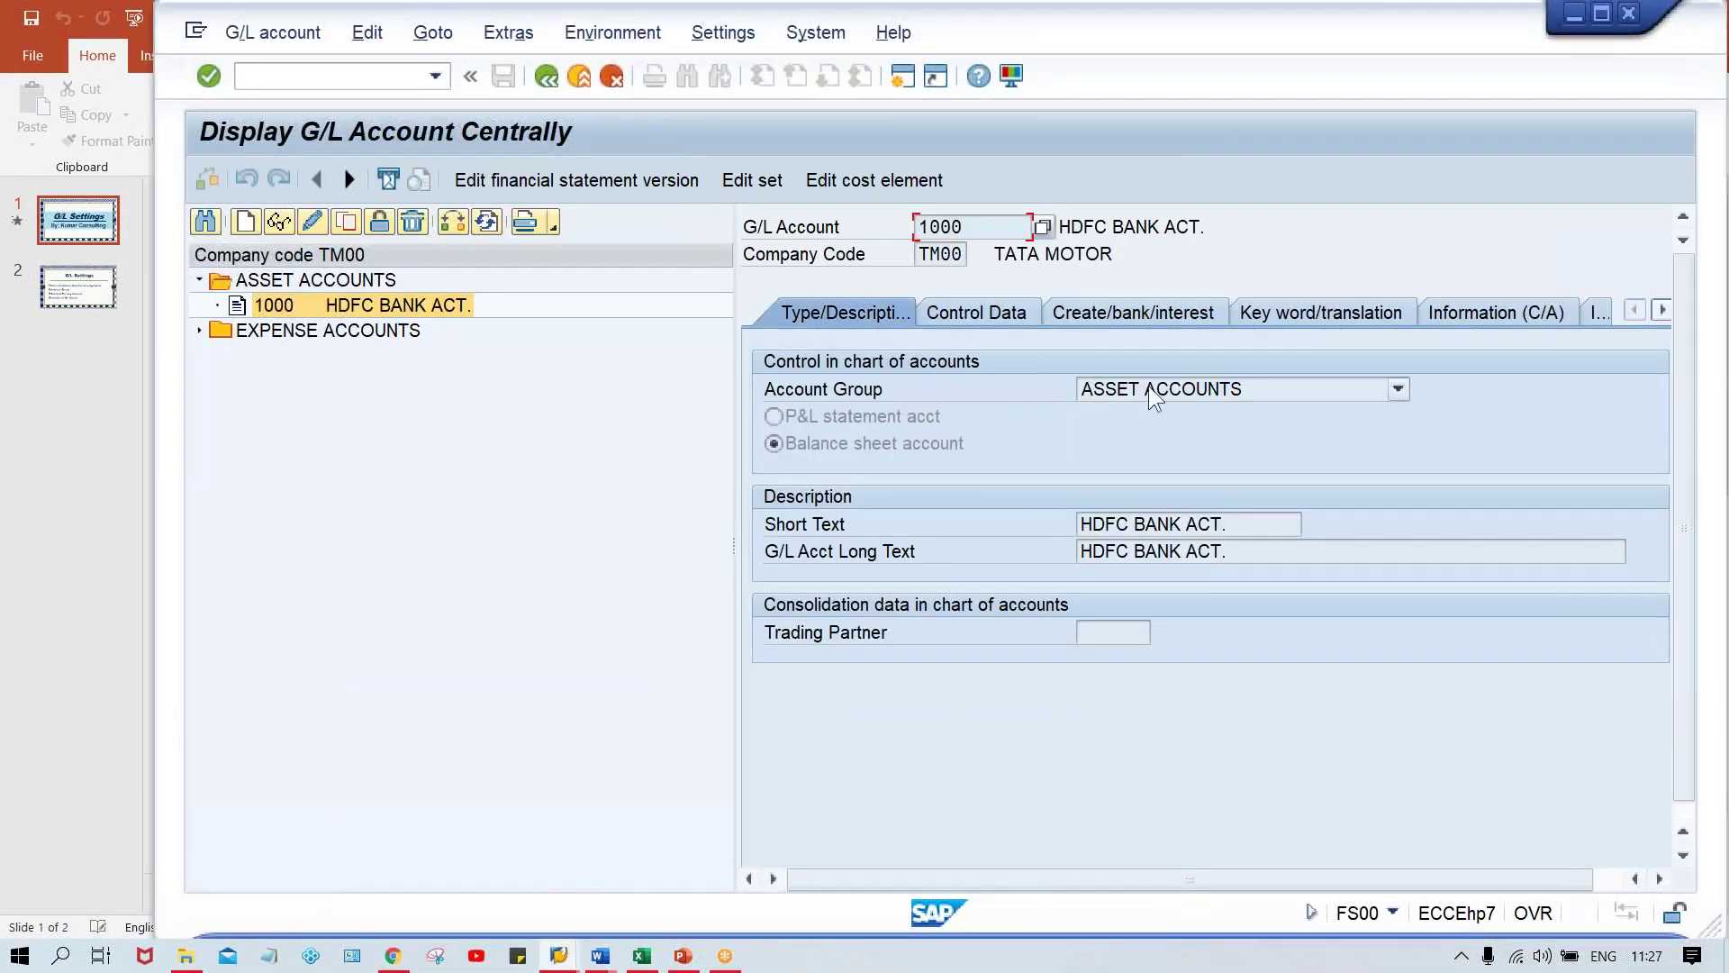
Step: Start transaction OBD4 in the second SAP session and position the account group list at chart of accounts TCOA
mouse_move(560, 960)
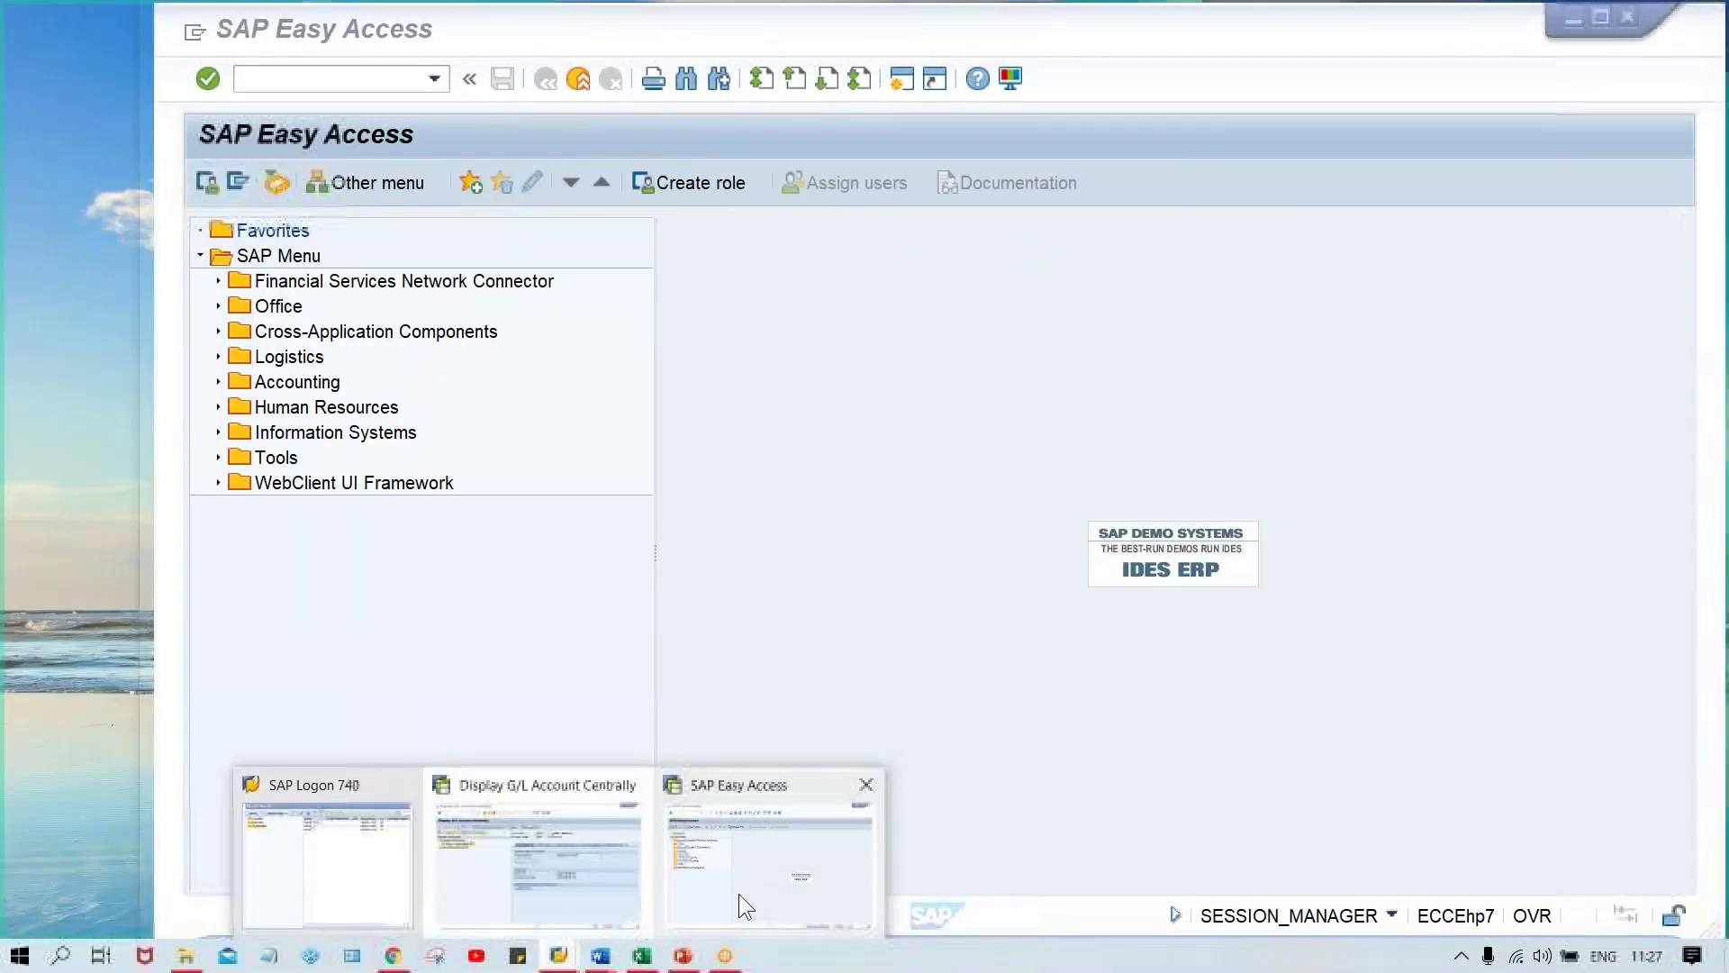
click(739, 893)
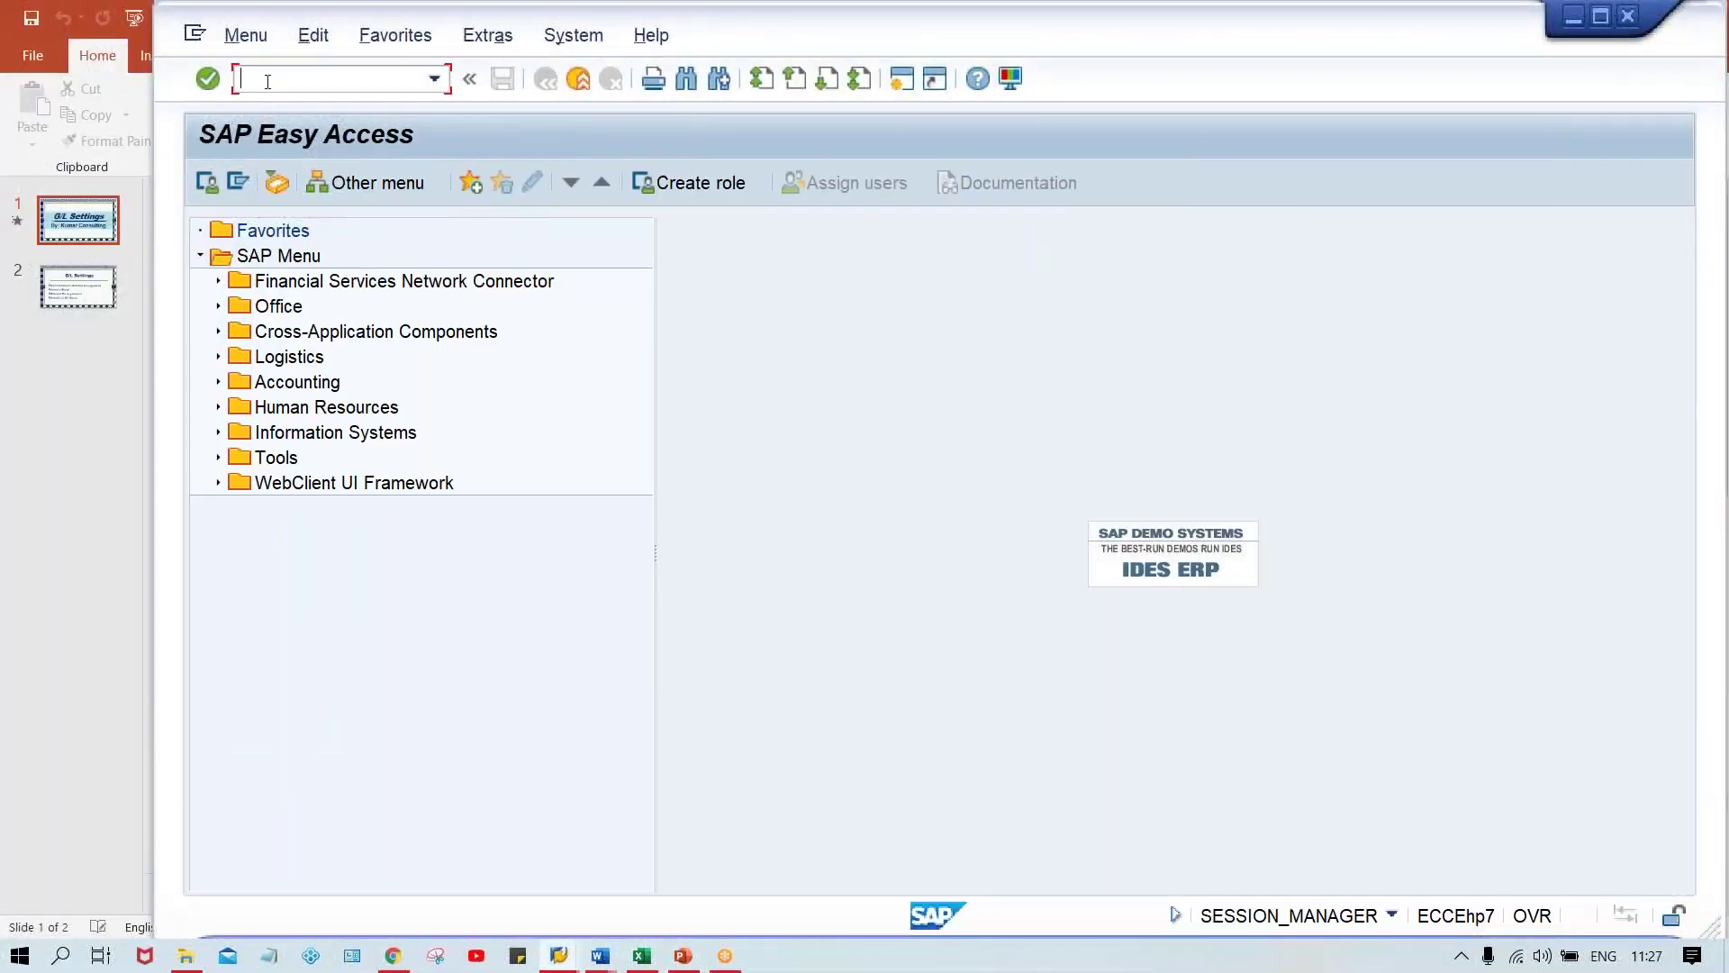
text(OBD4)
key(Return)
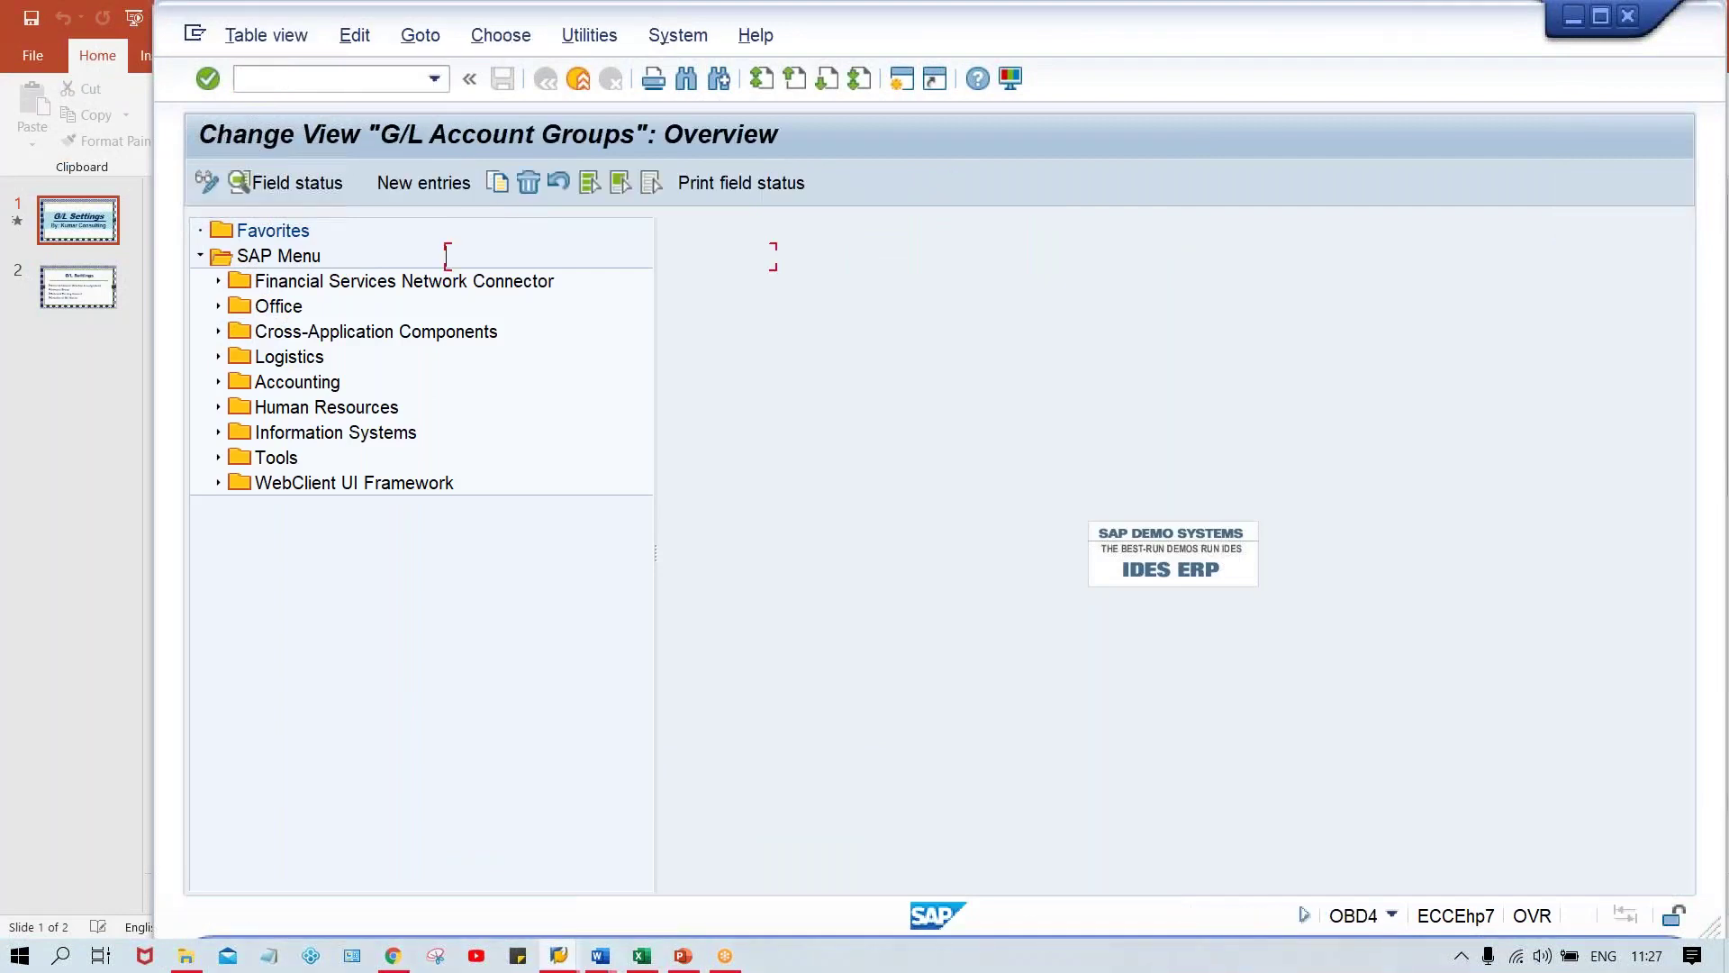
click(510, 883)
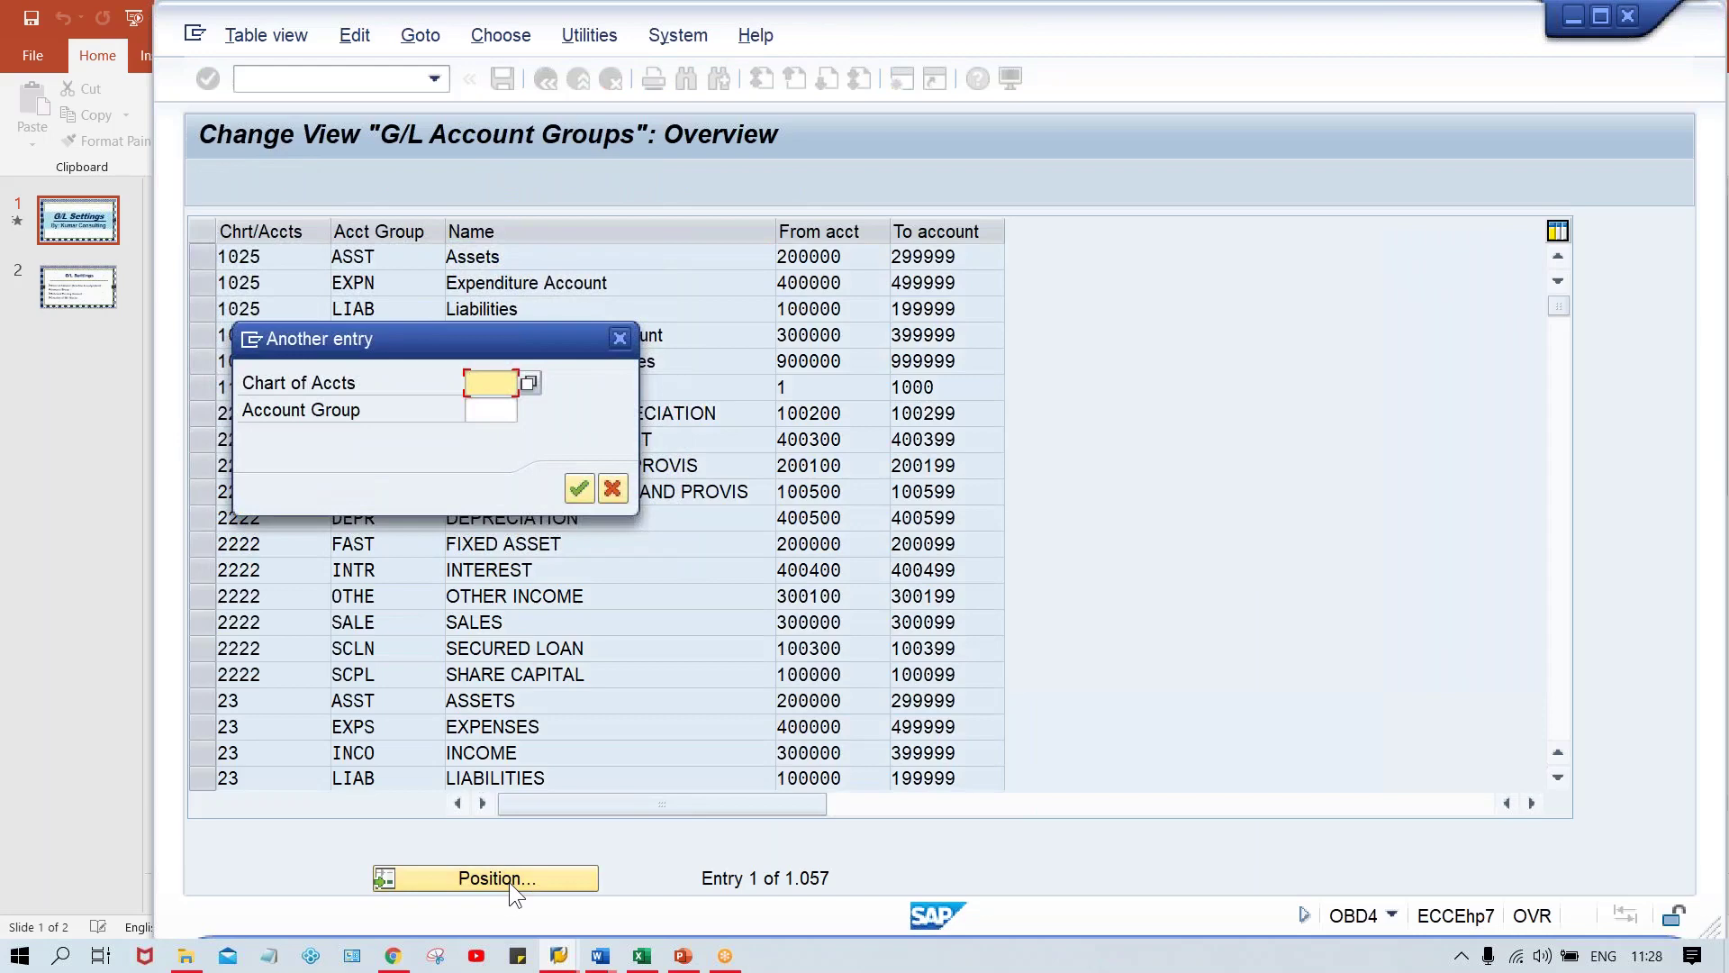
text(TCOA)
key(Return)
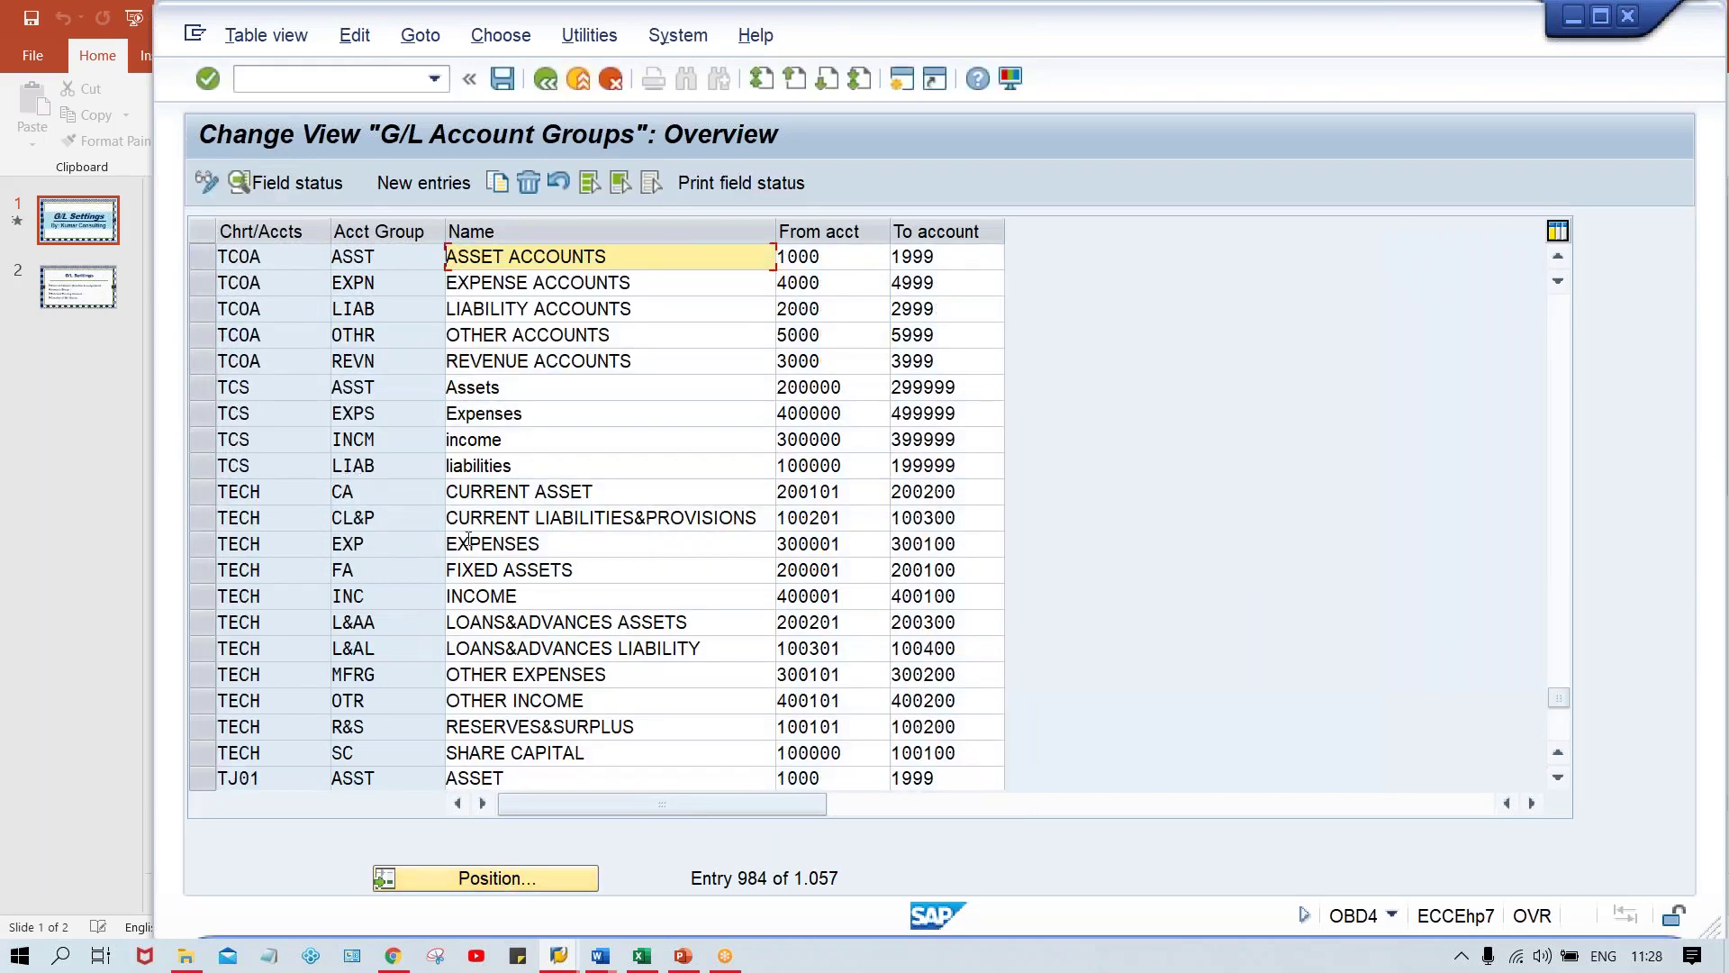
Step: Set Inflation key and Tolerance group to Suppress in the Account control field status of TCOA group ASST, and save
click(378, 259)
key(F2)
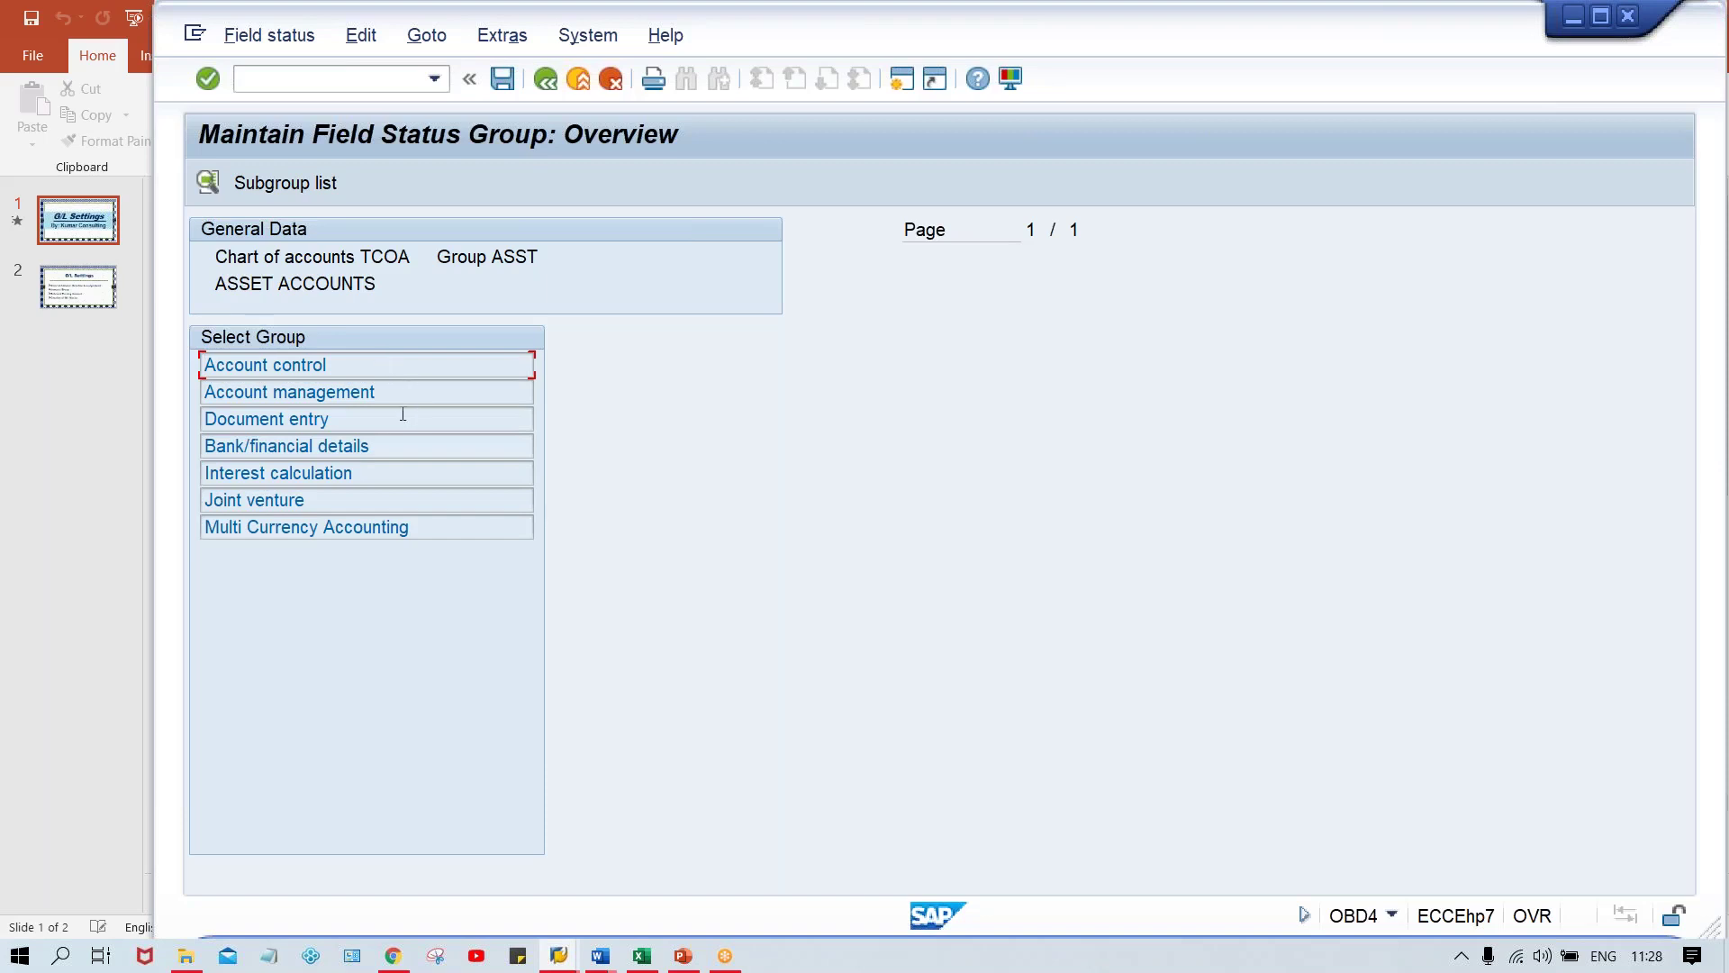
double_click(399, 360)
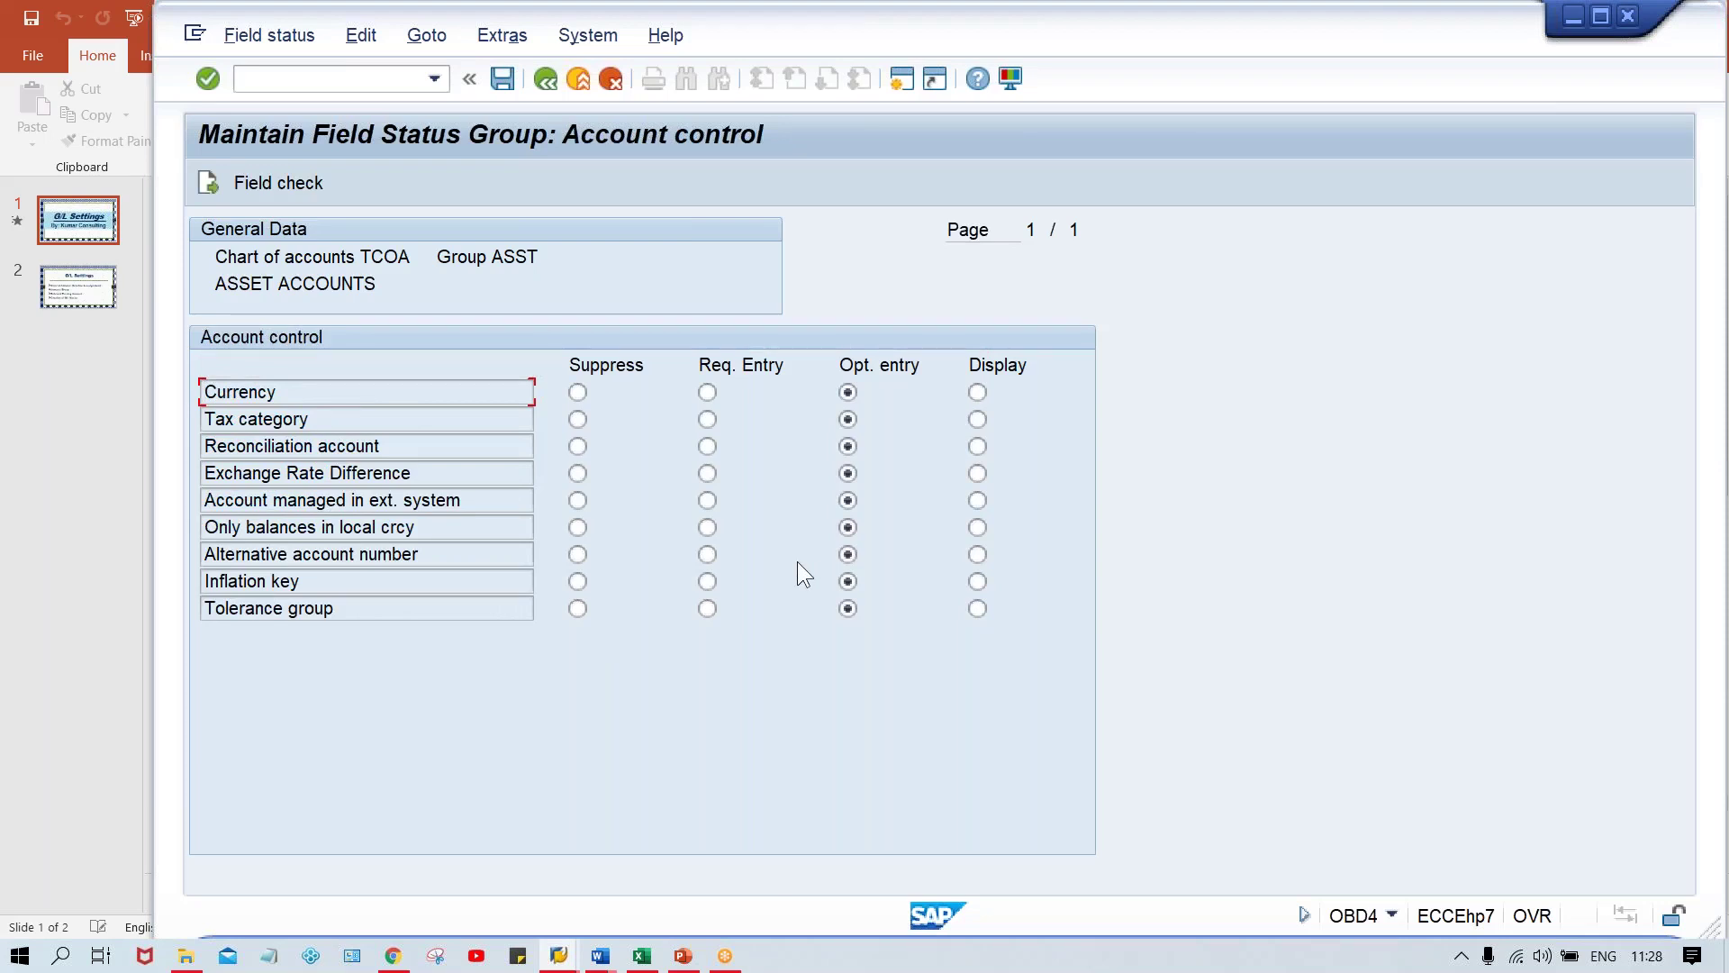
click(577, 581)
click(577, 609)
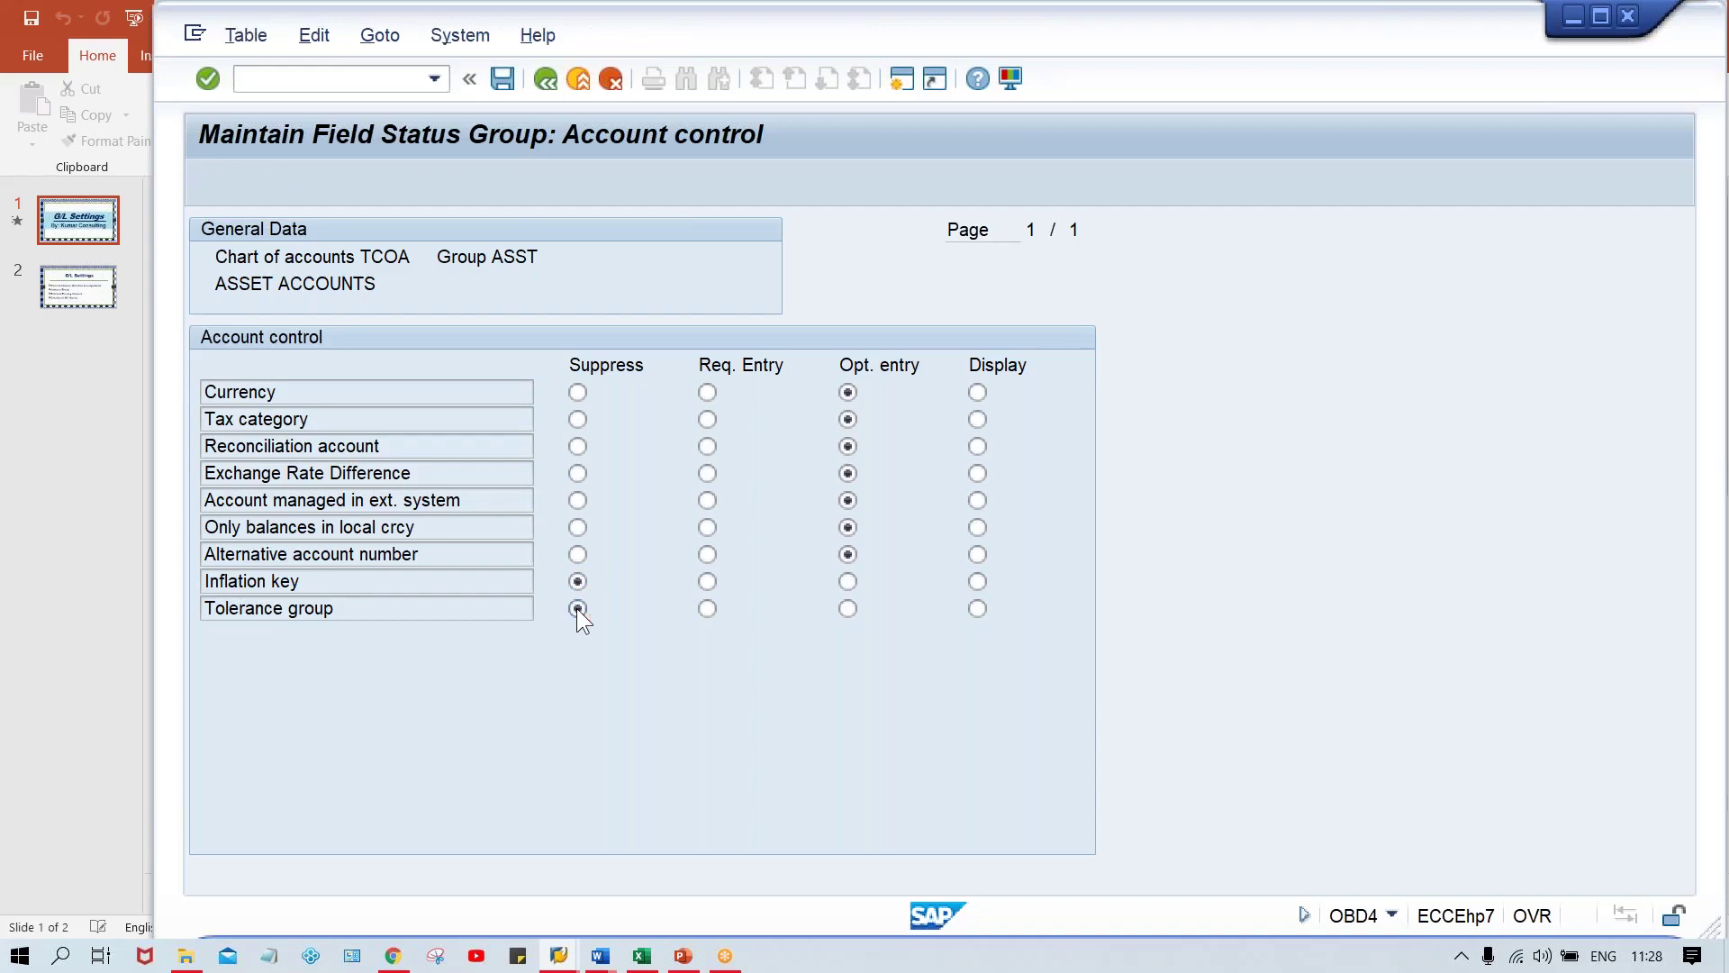
key(ctrl+s)
key(Return)
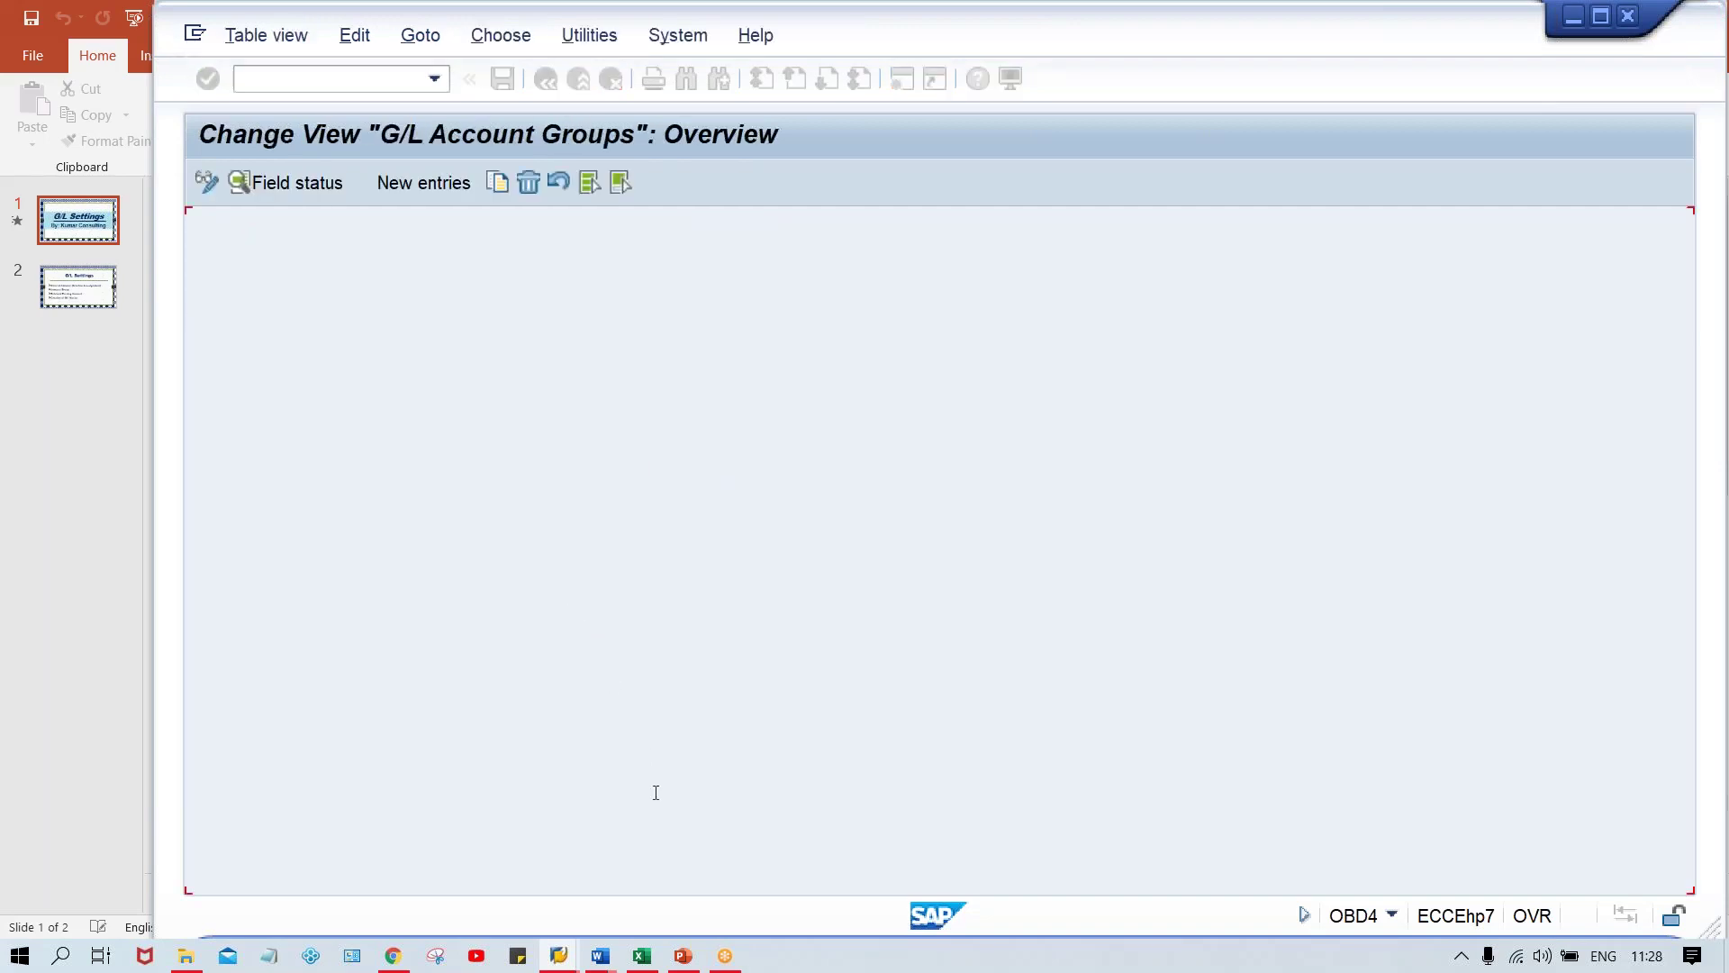
Step: Return to the G/L account session and restart transaction FS00 with /NFS00
click(558, 957)
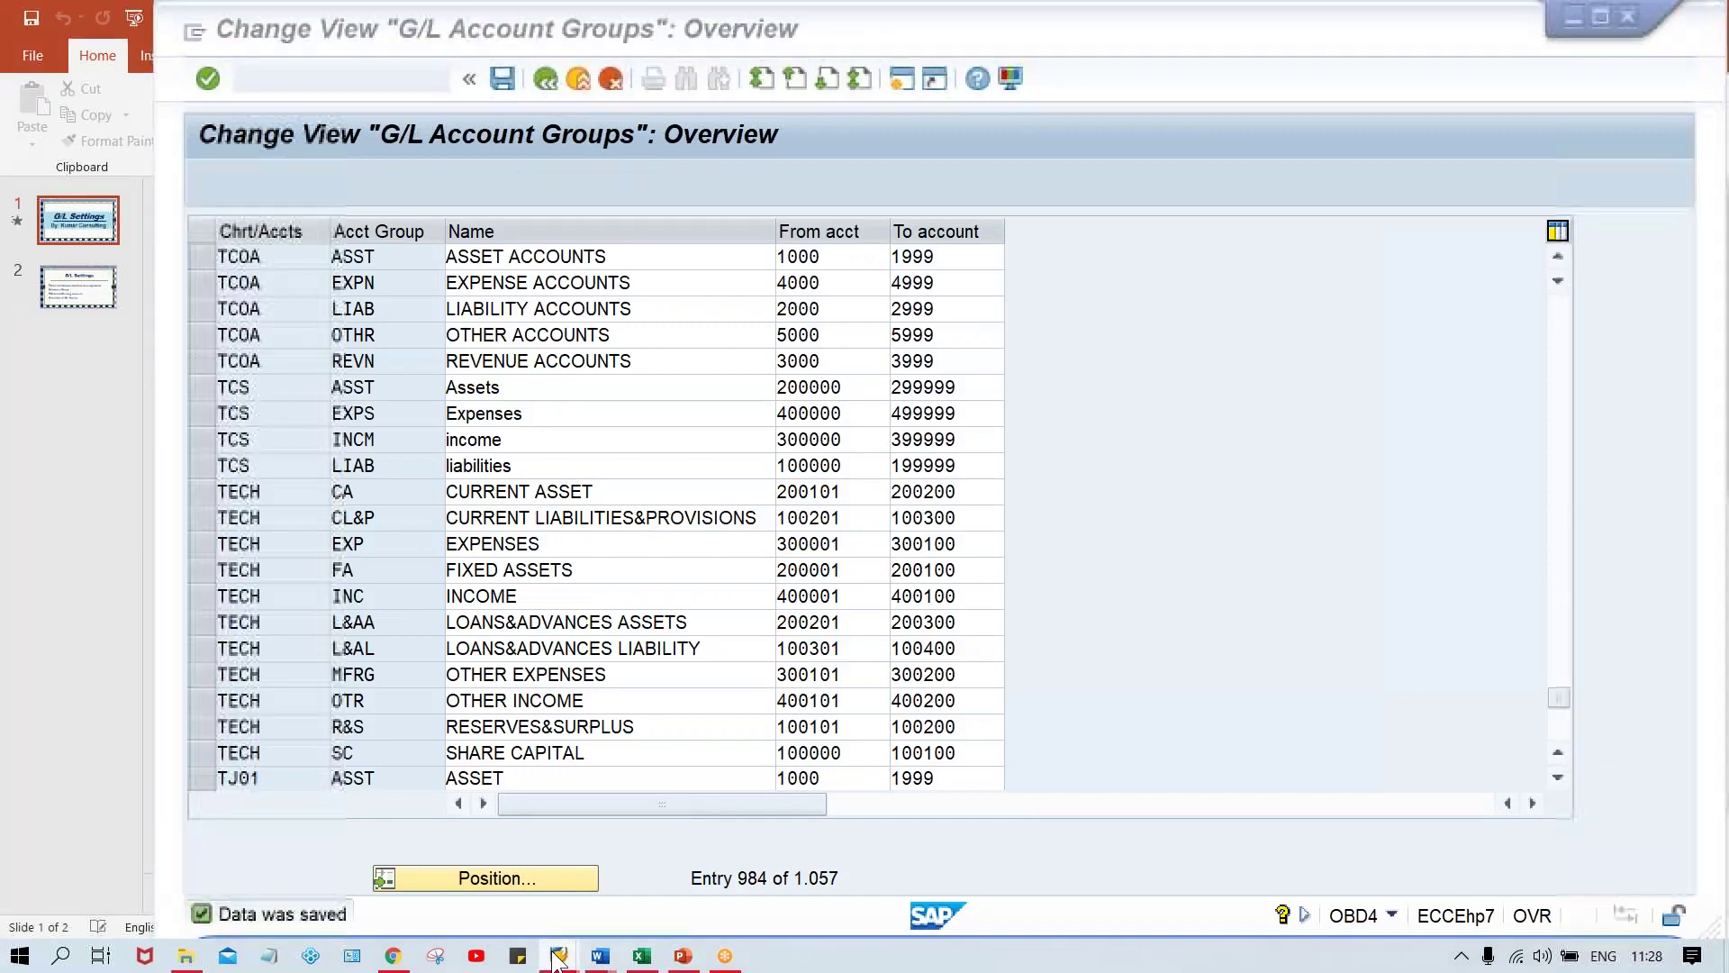
click(544, 847)
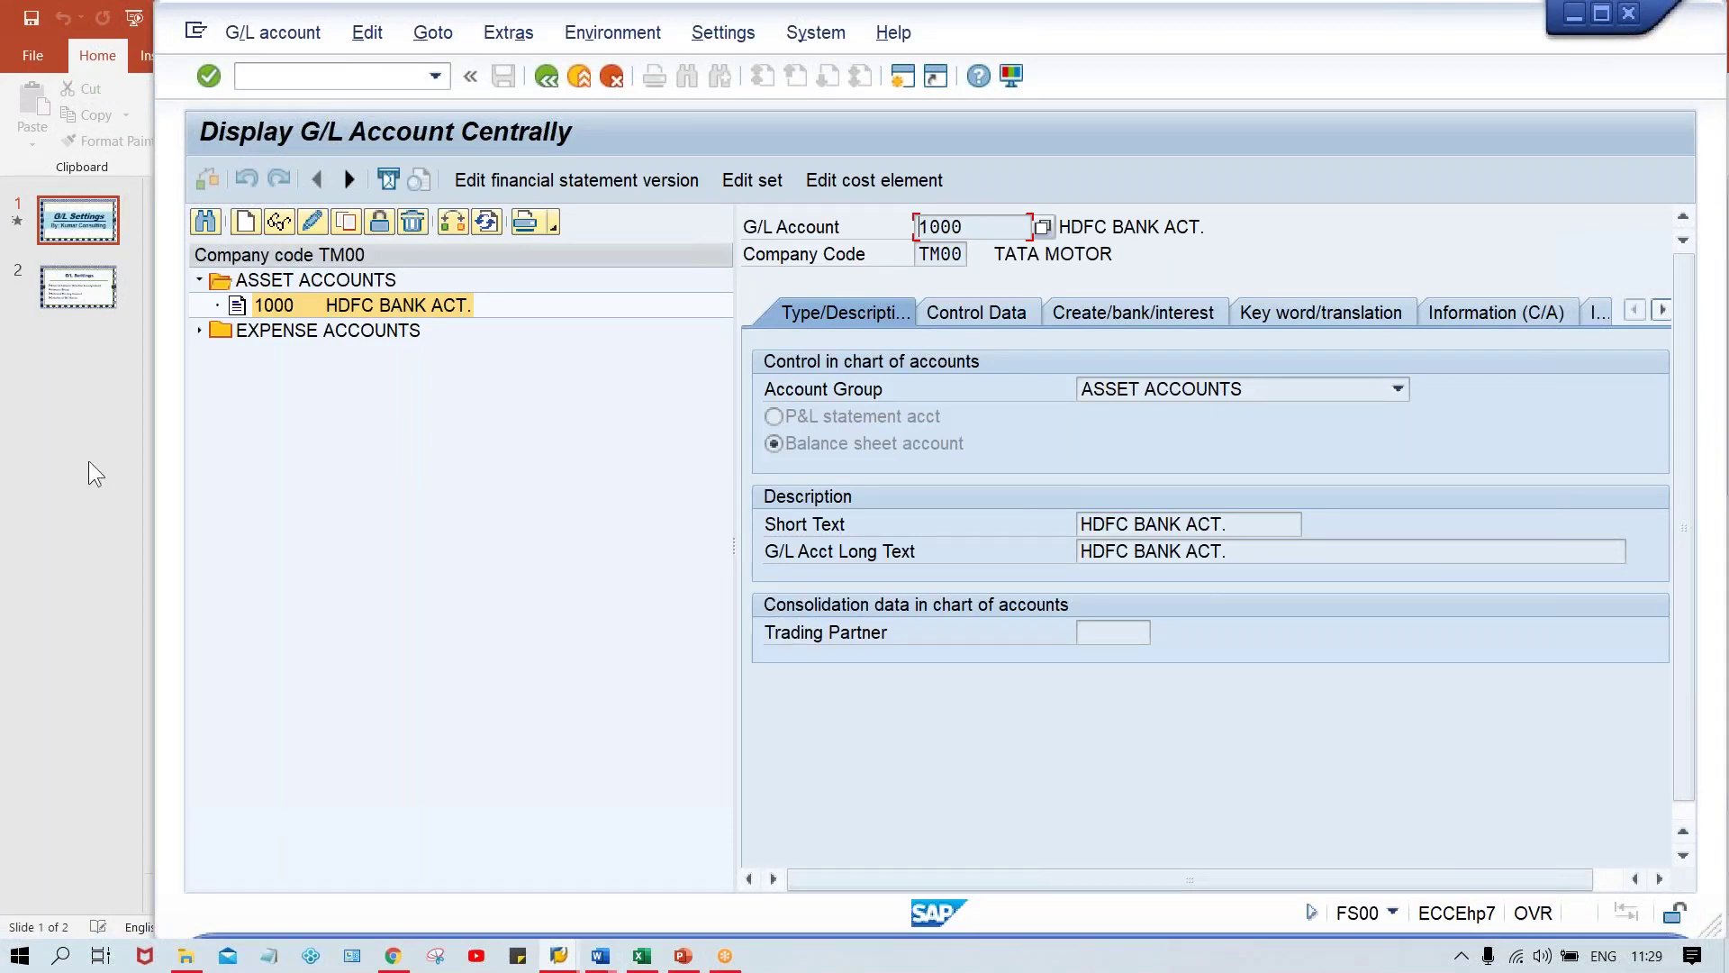
click(289, 79)
text(/NFS00)
key(Return)
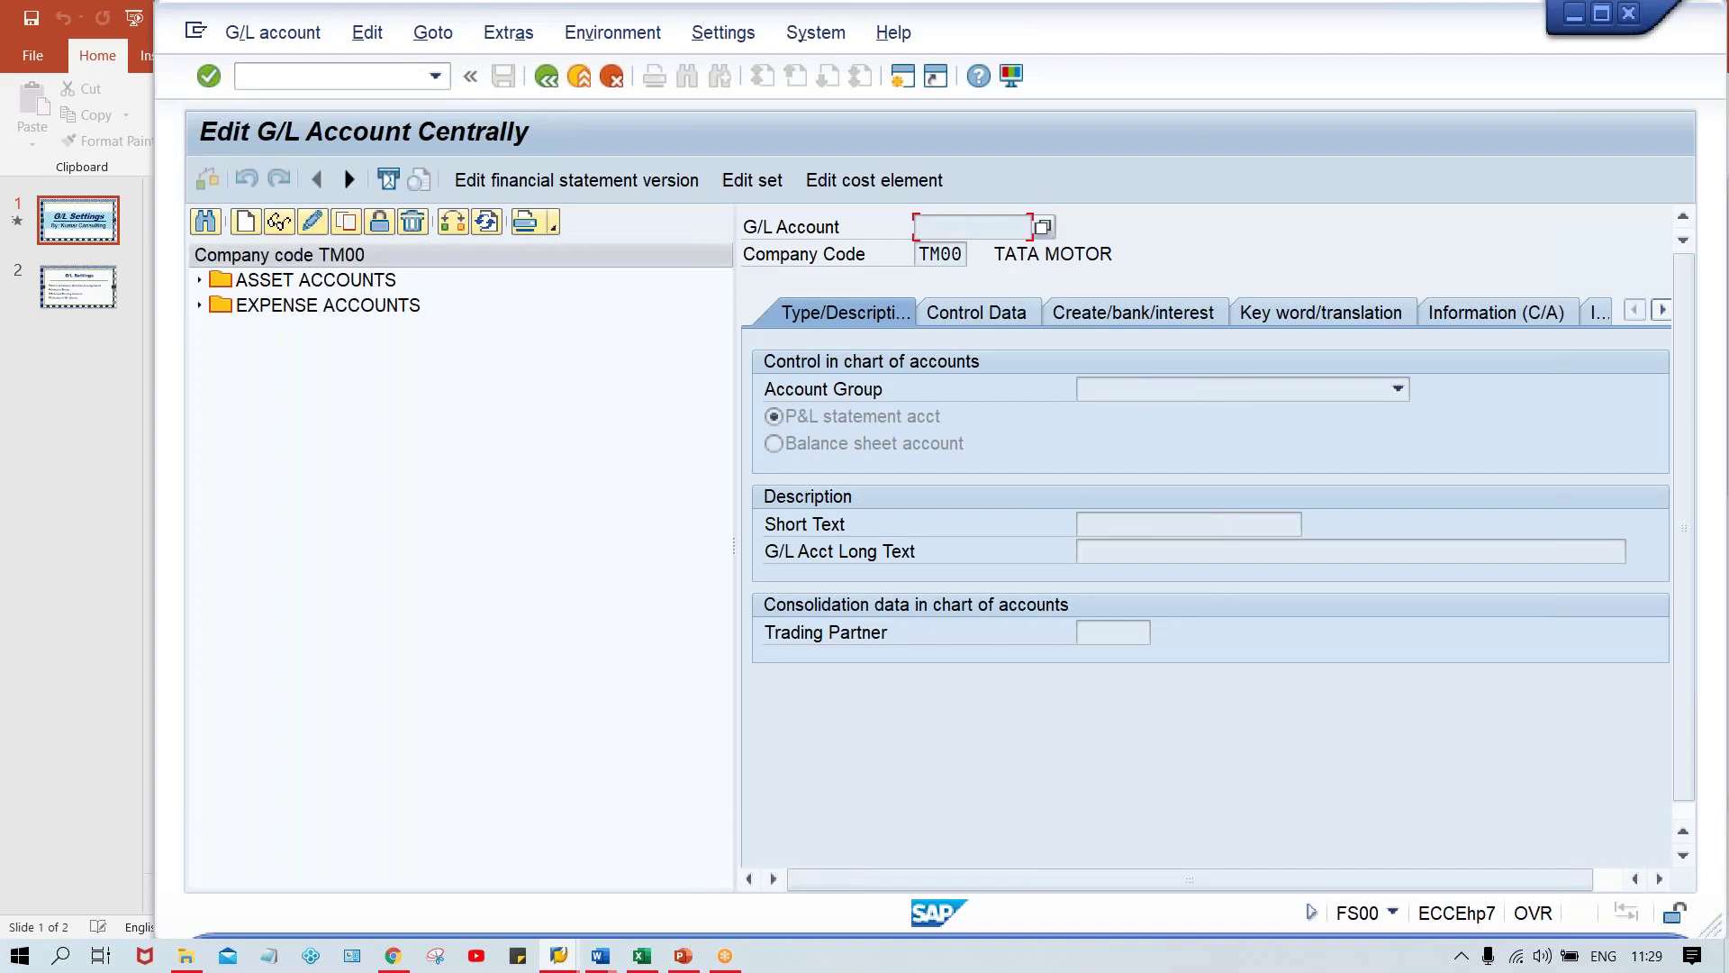
Step: Display the control data of HDFC BANK ACT. under ASSET ACCOUNTS and check which account control fields are offered
double_click(315, 280)
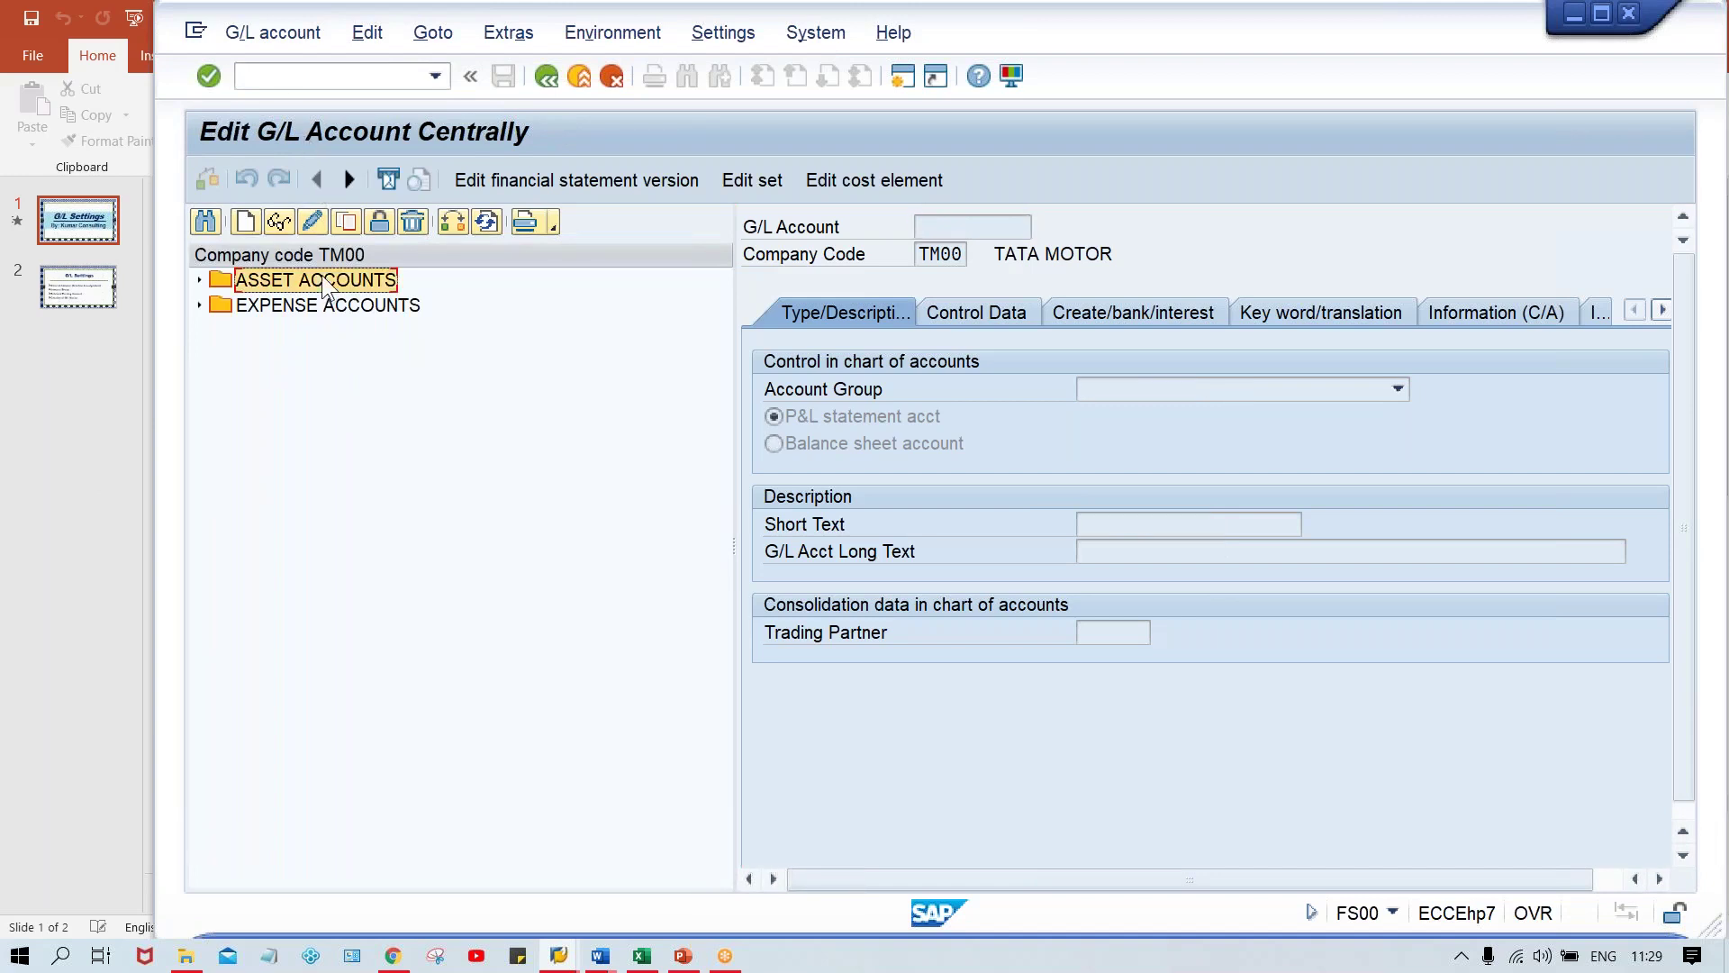
double_click(355, 306)
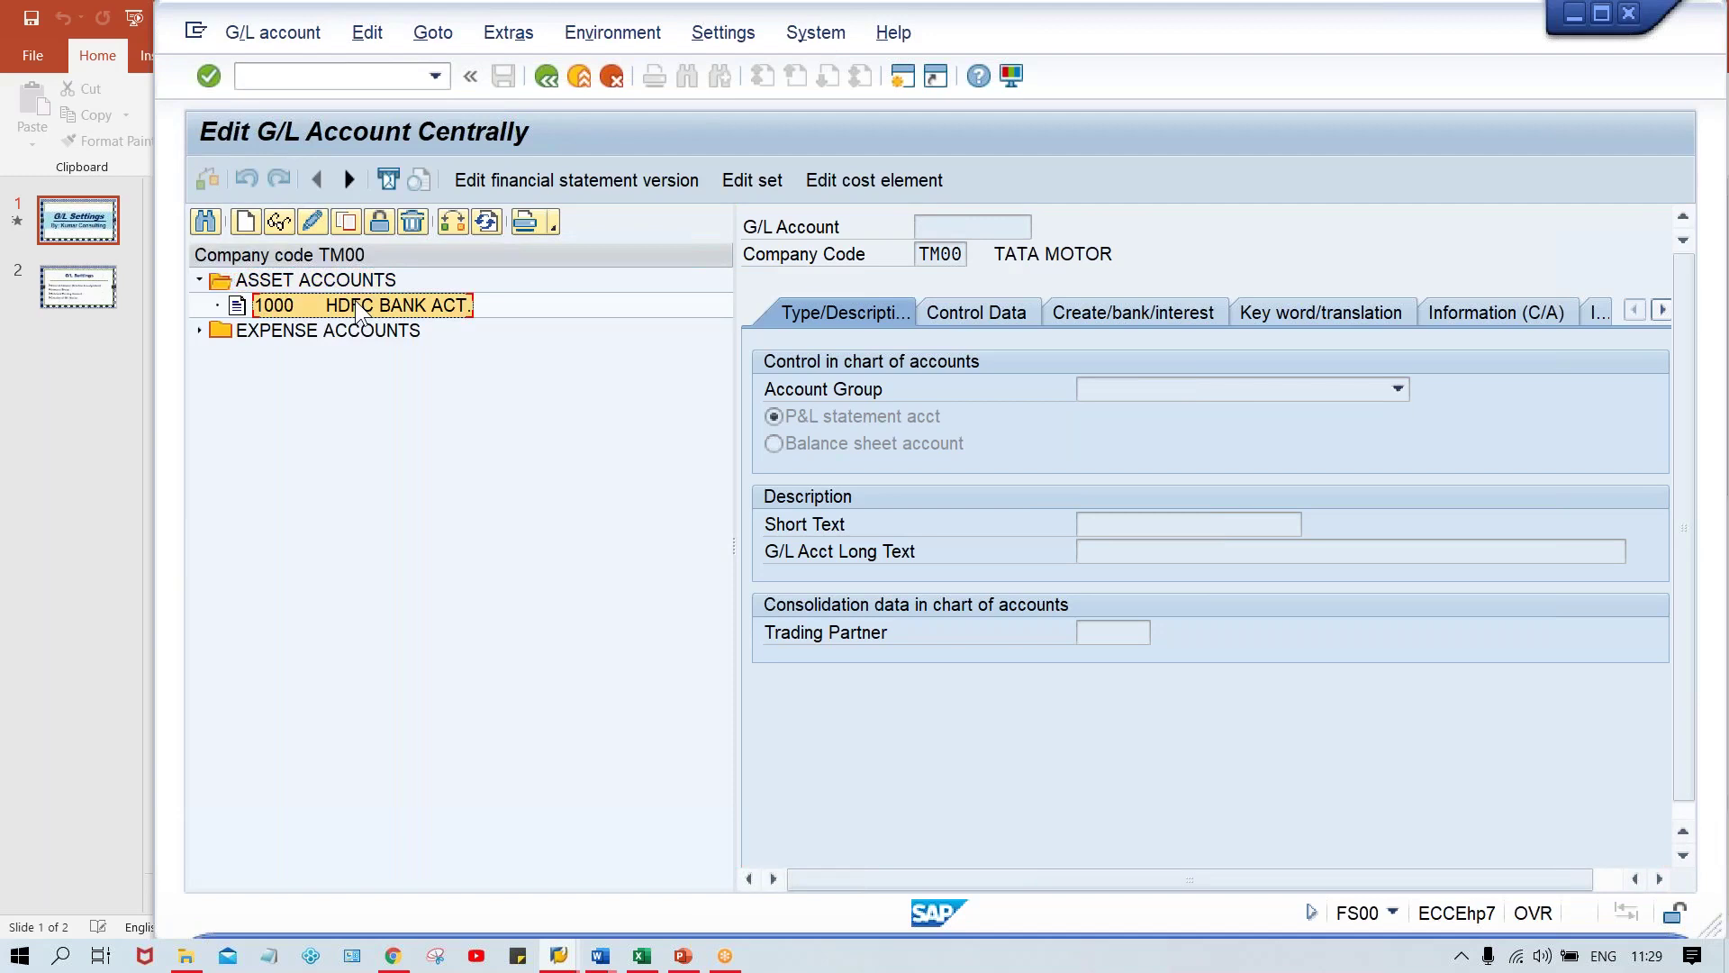
click(970, 315)
click(1097, 599)
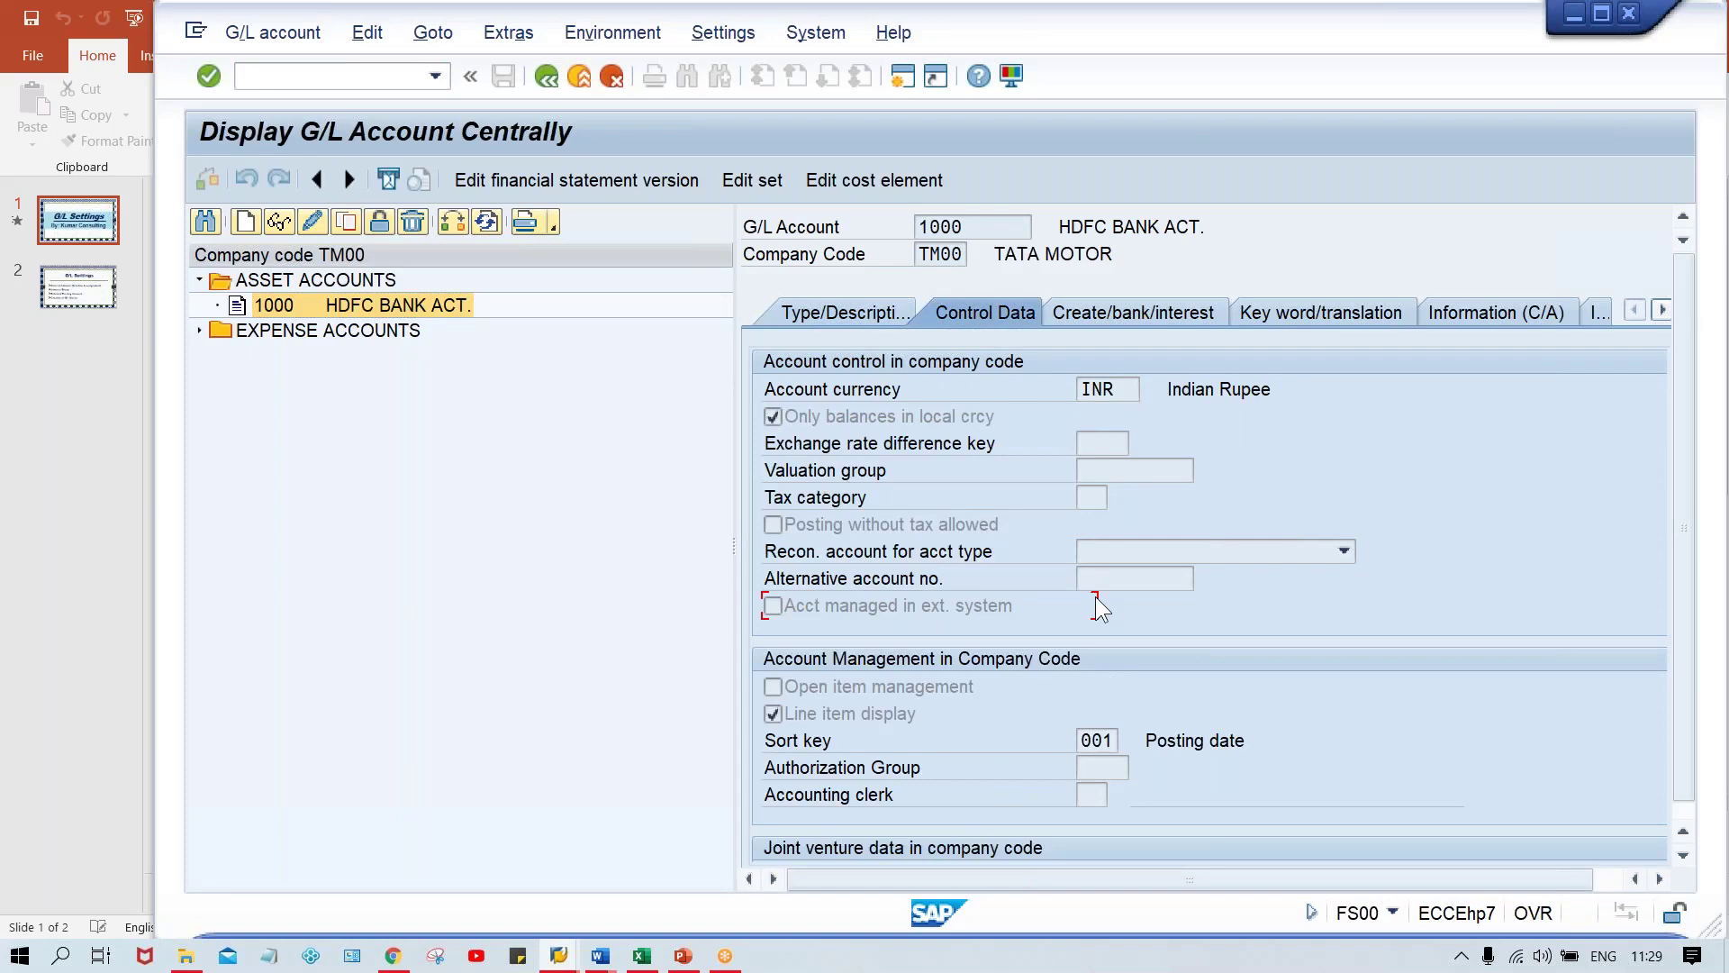
Step: Back in the OBD4 session, set Inflation key and Tolerance group to Req. Entry in group ASST's Account control, and save
key(F1)
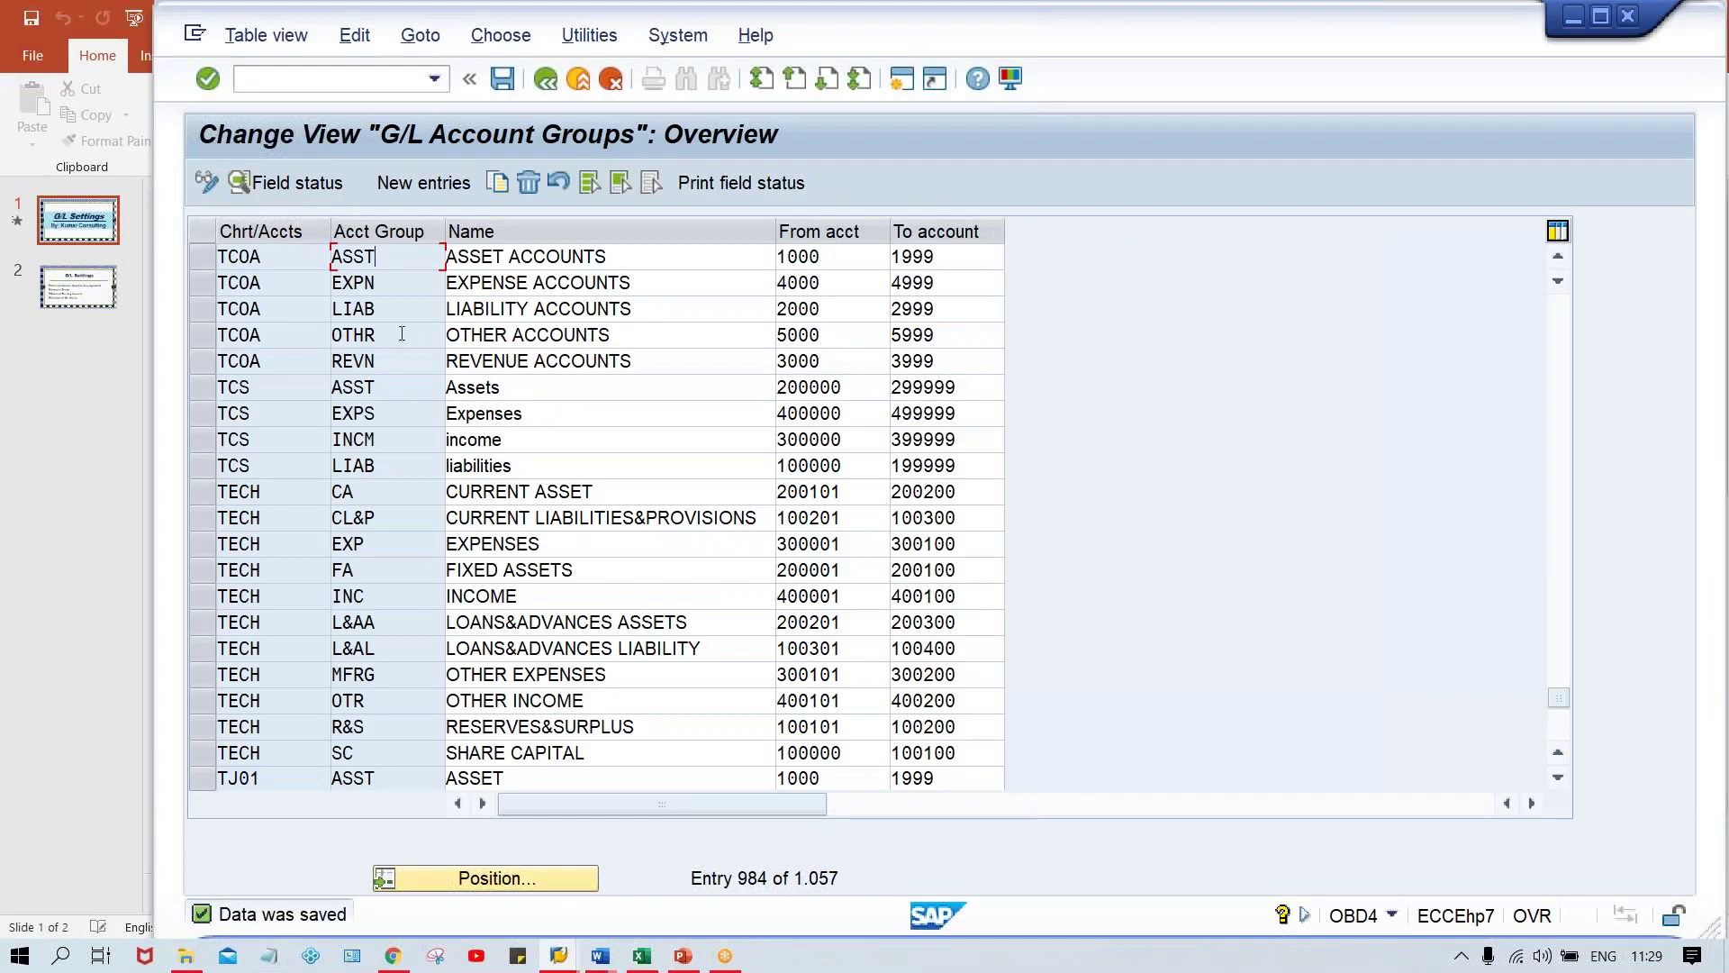
click(270, 182)
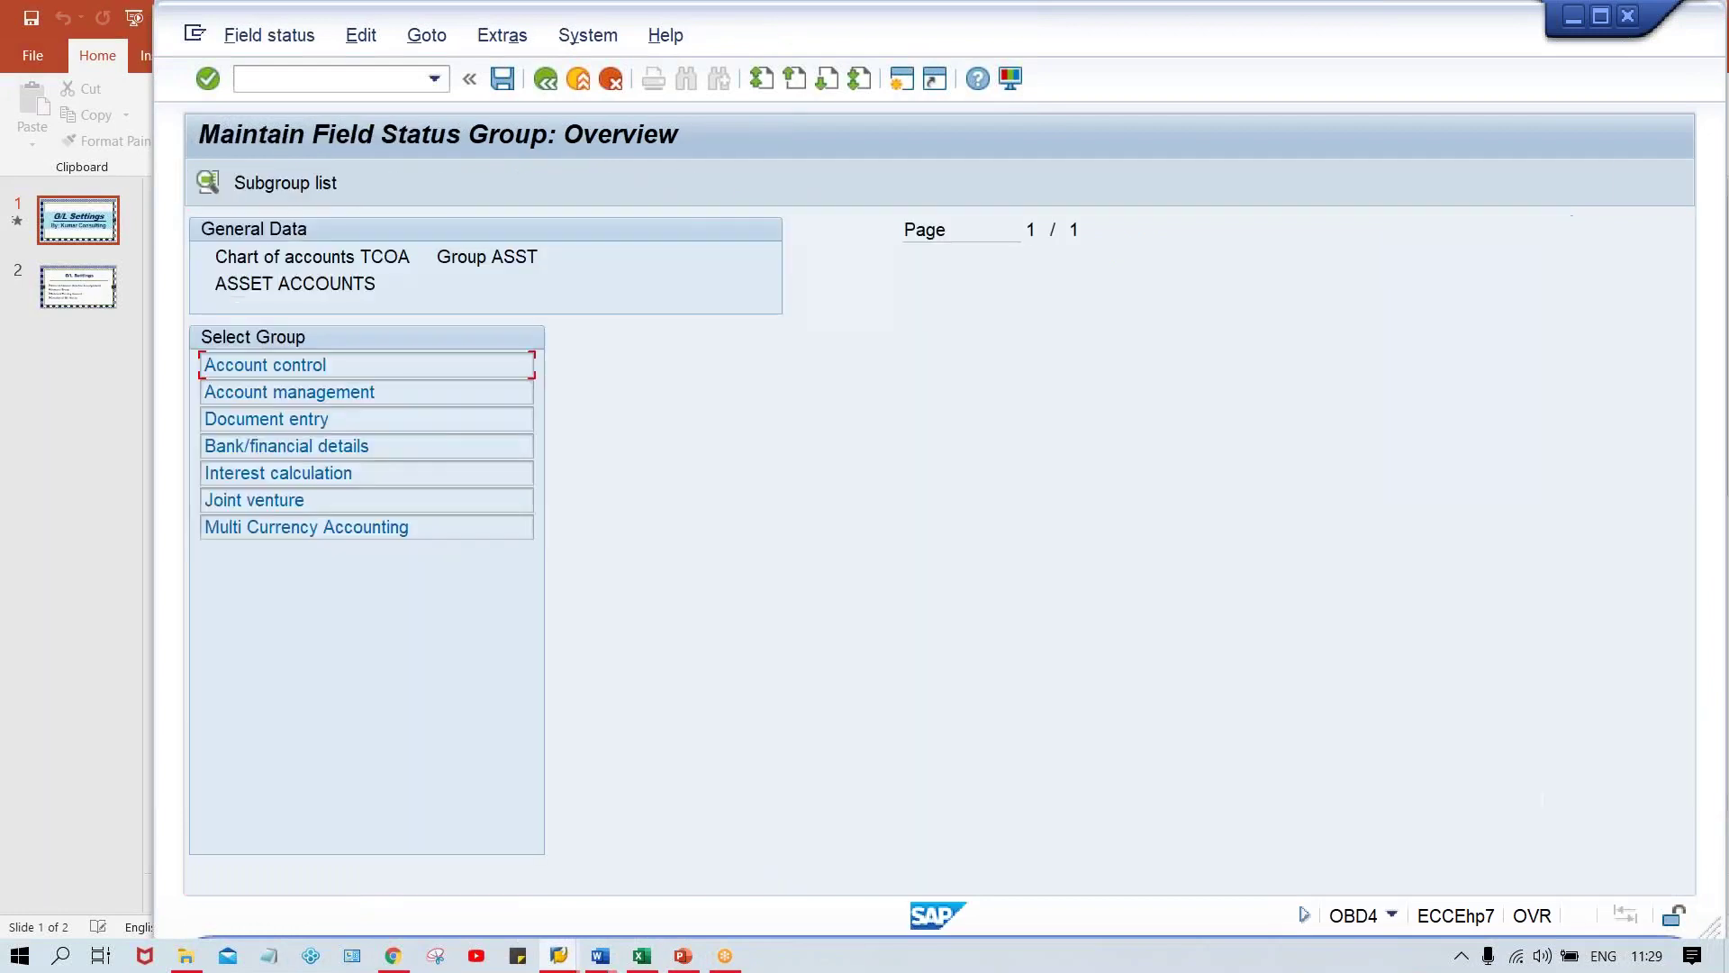
double_click(430, 368)
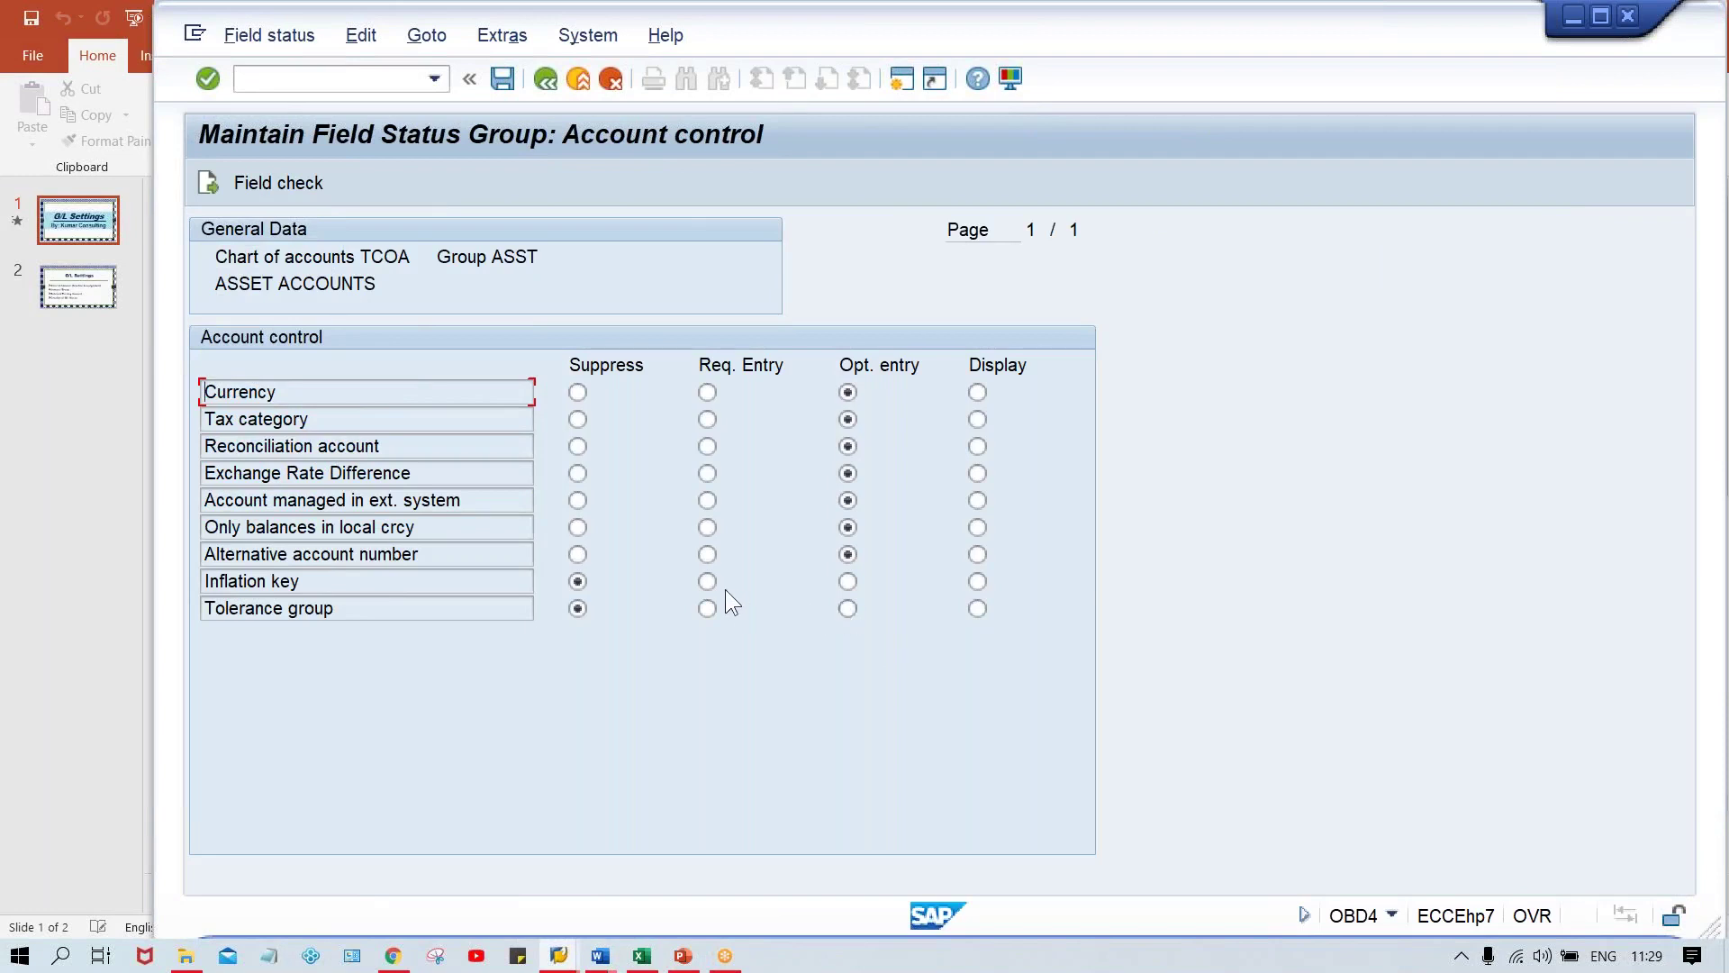
click(706, 581)
click(707, 608)
key(ctrl+s)
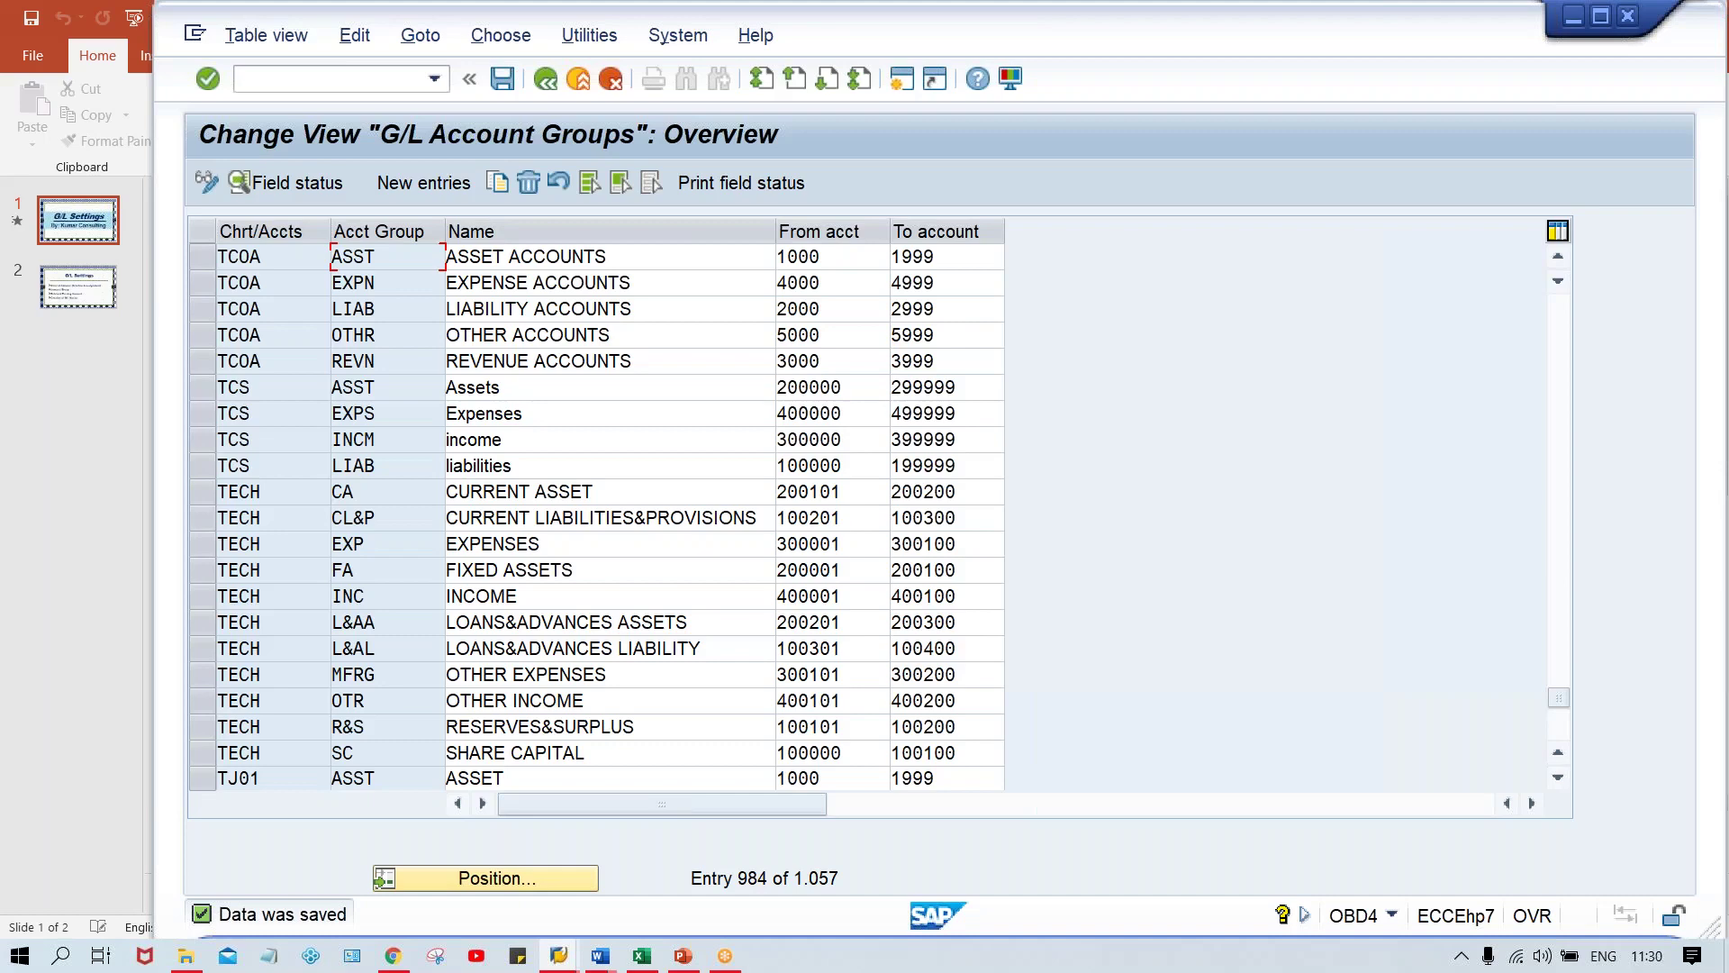
Step: Return to the G/L account session, restart FS00 with /NFS00, and display the control data of HDFC BANK ACT. under ASSET ACCOUNTS
key(alt+Tab)
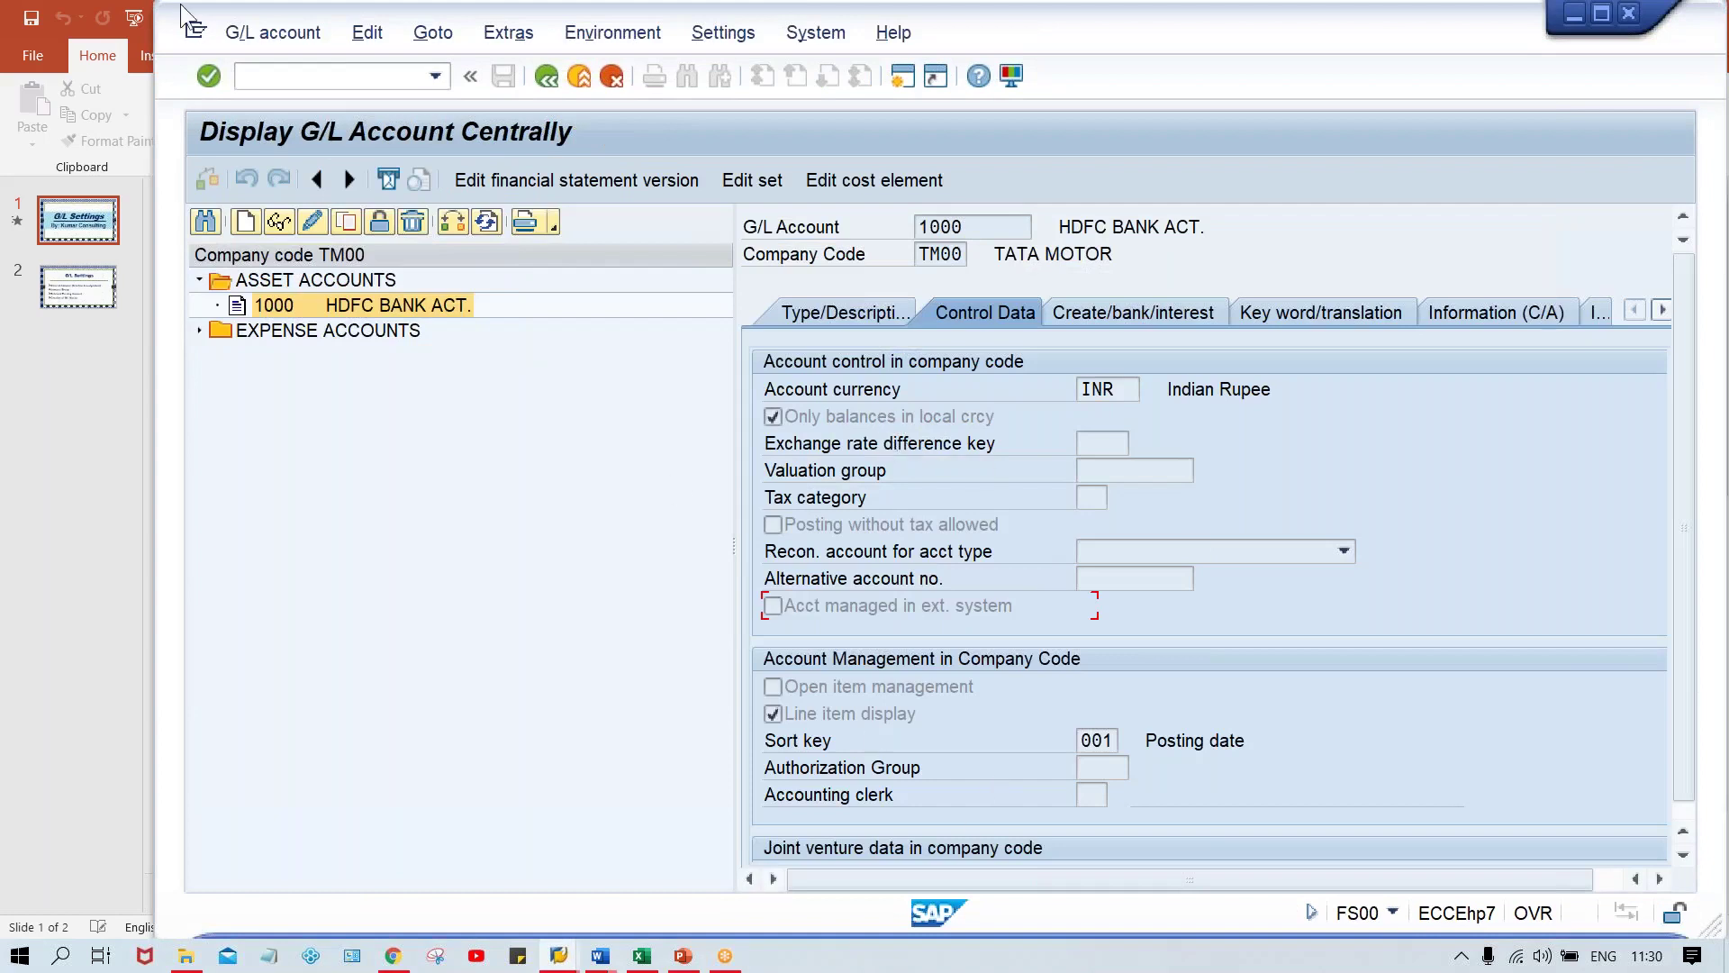
click(275, 73)
text(/NFS00)
key(Return)
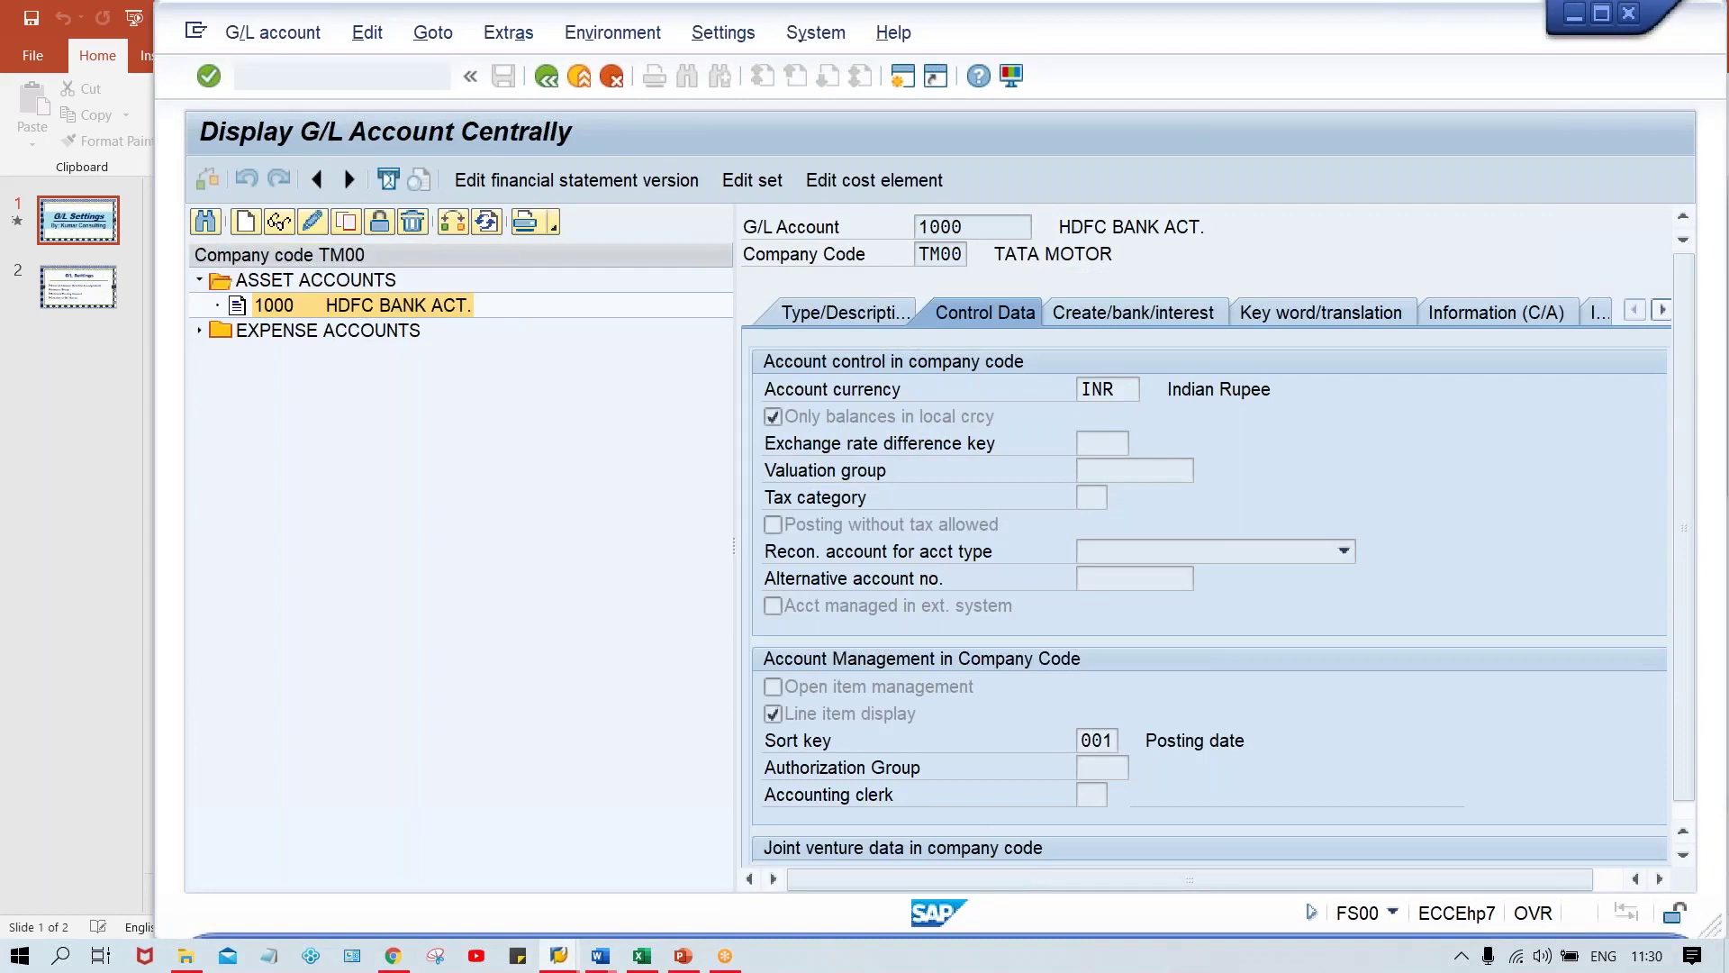
double_click(363, 285)
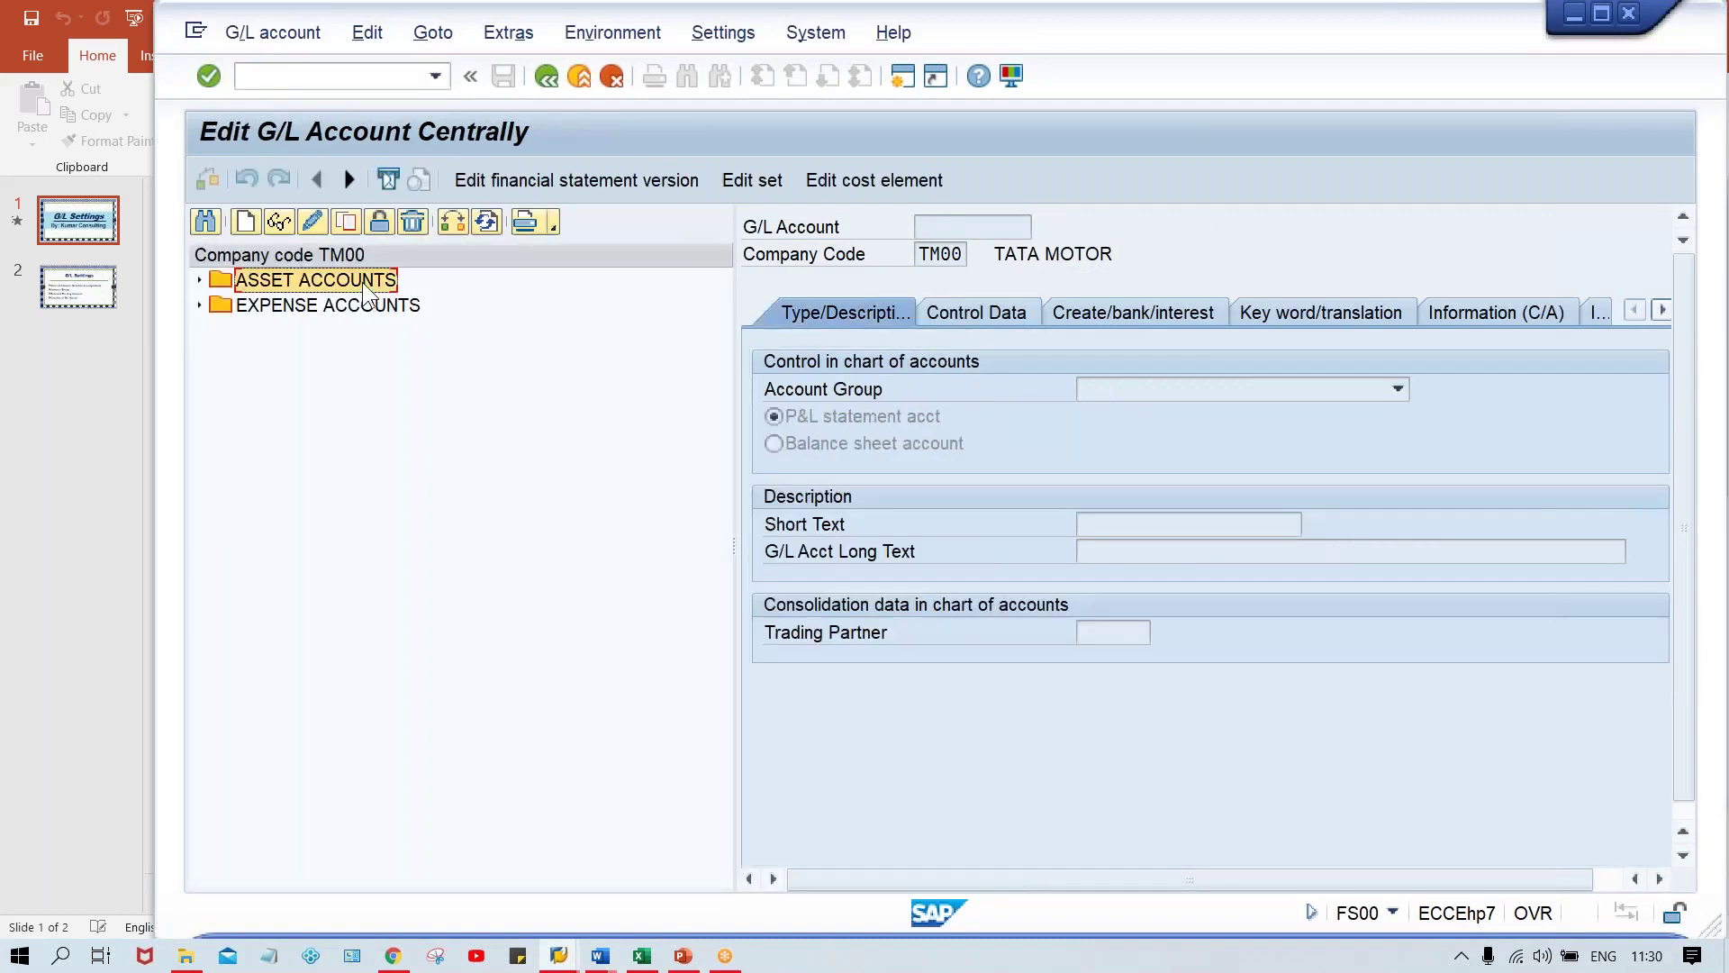
double_click(403, 307)
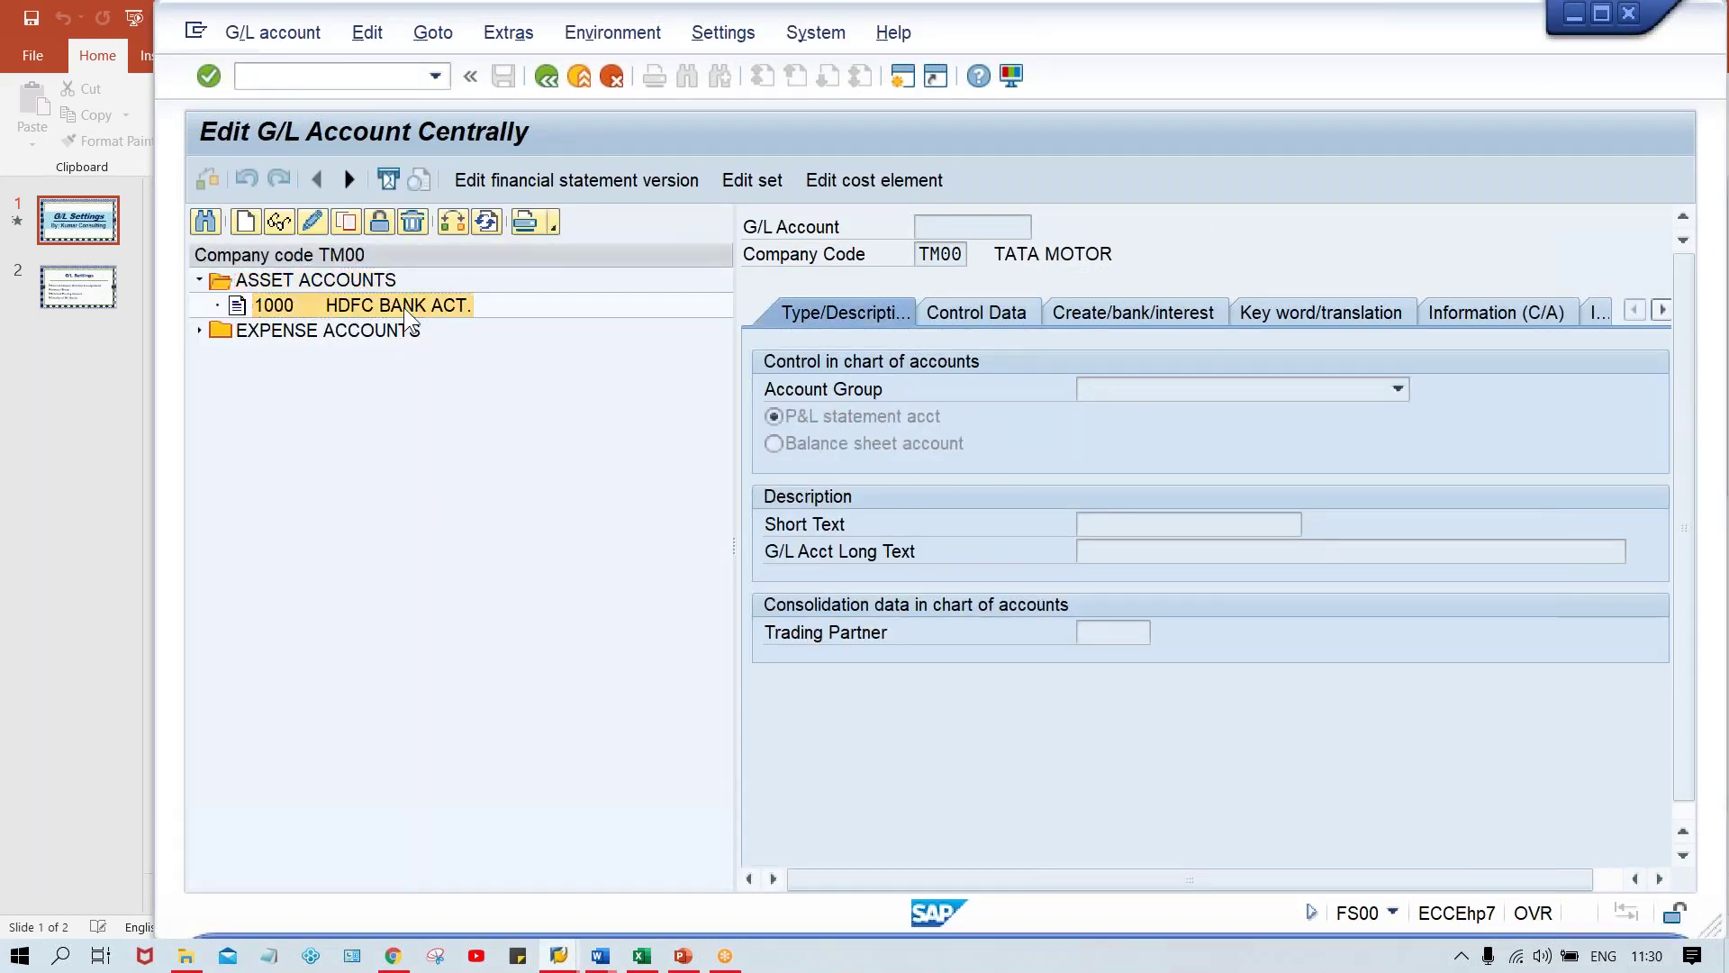
click(986, 311)
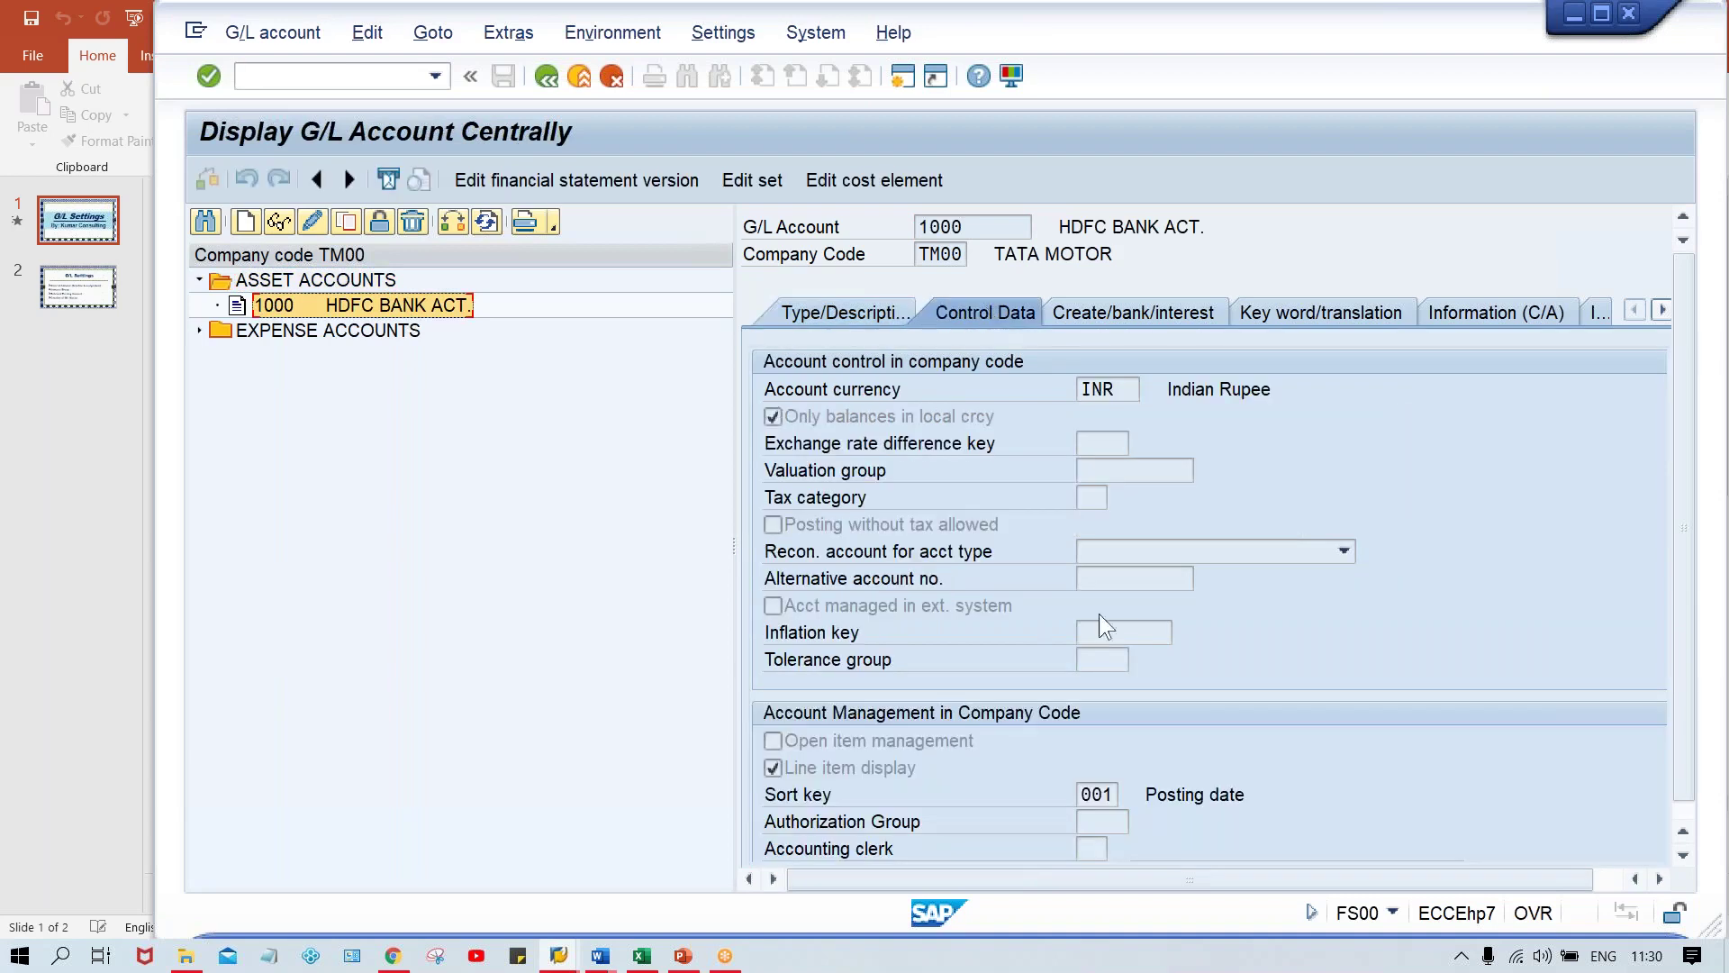
Step: Put HDFC BANK ACT. in change mode and check whether Inflation key and Tolerance group can be left empty
click(1105, 622)
click(1099, 661)
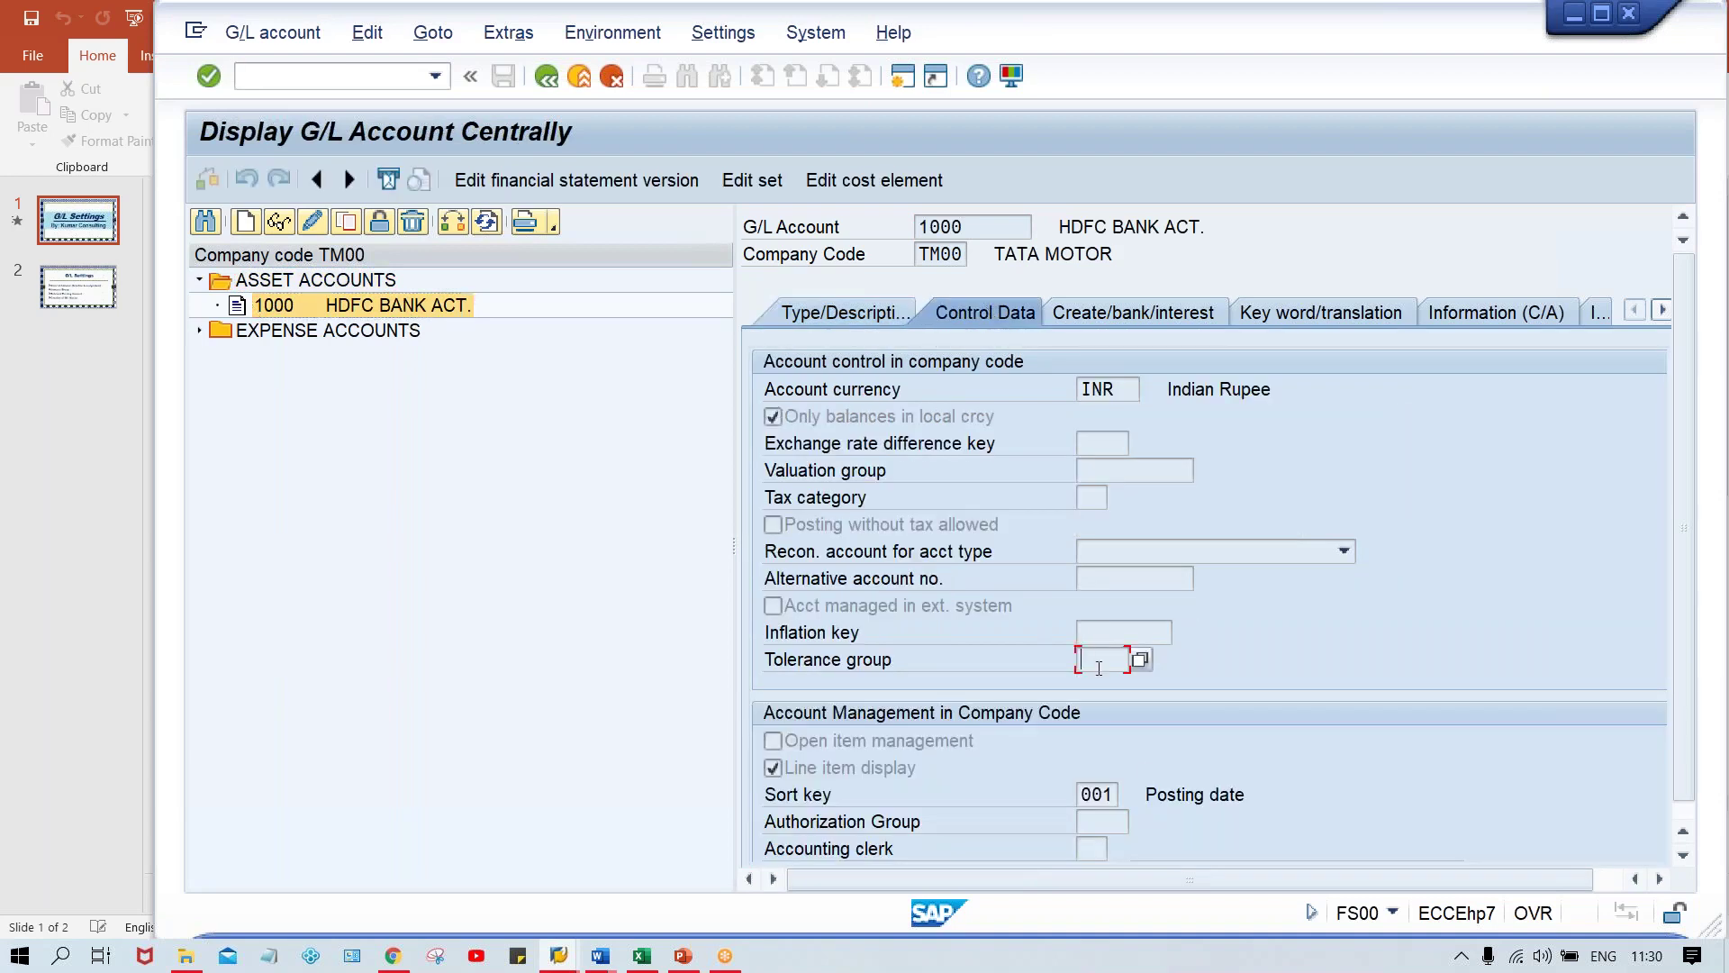
click(1097, 635)
click(313, 222)
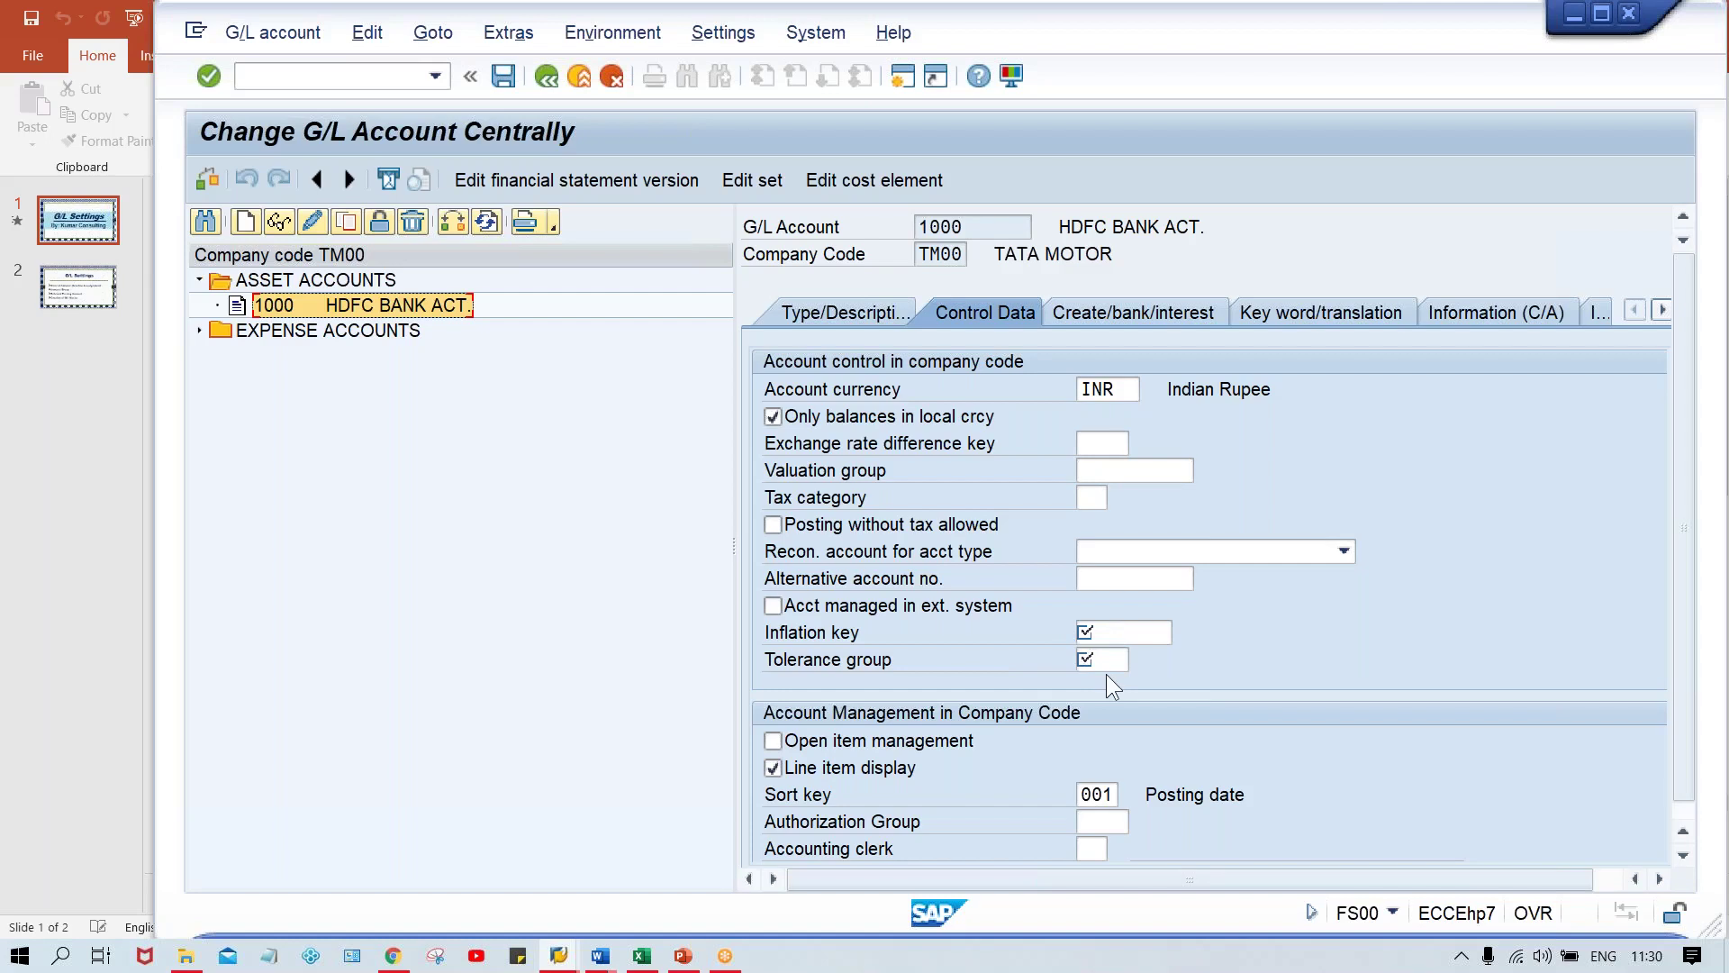
key(Return)
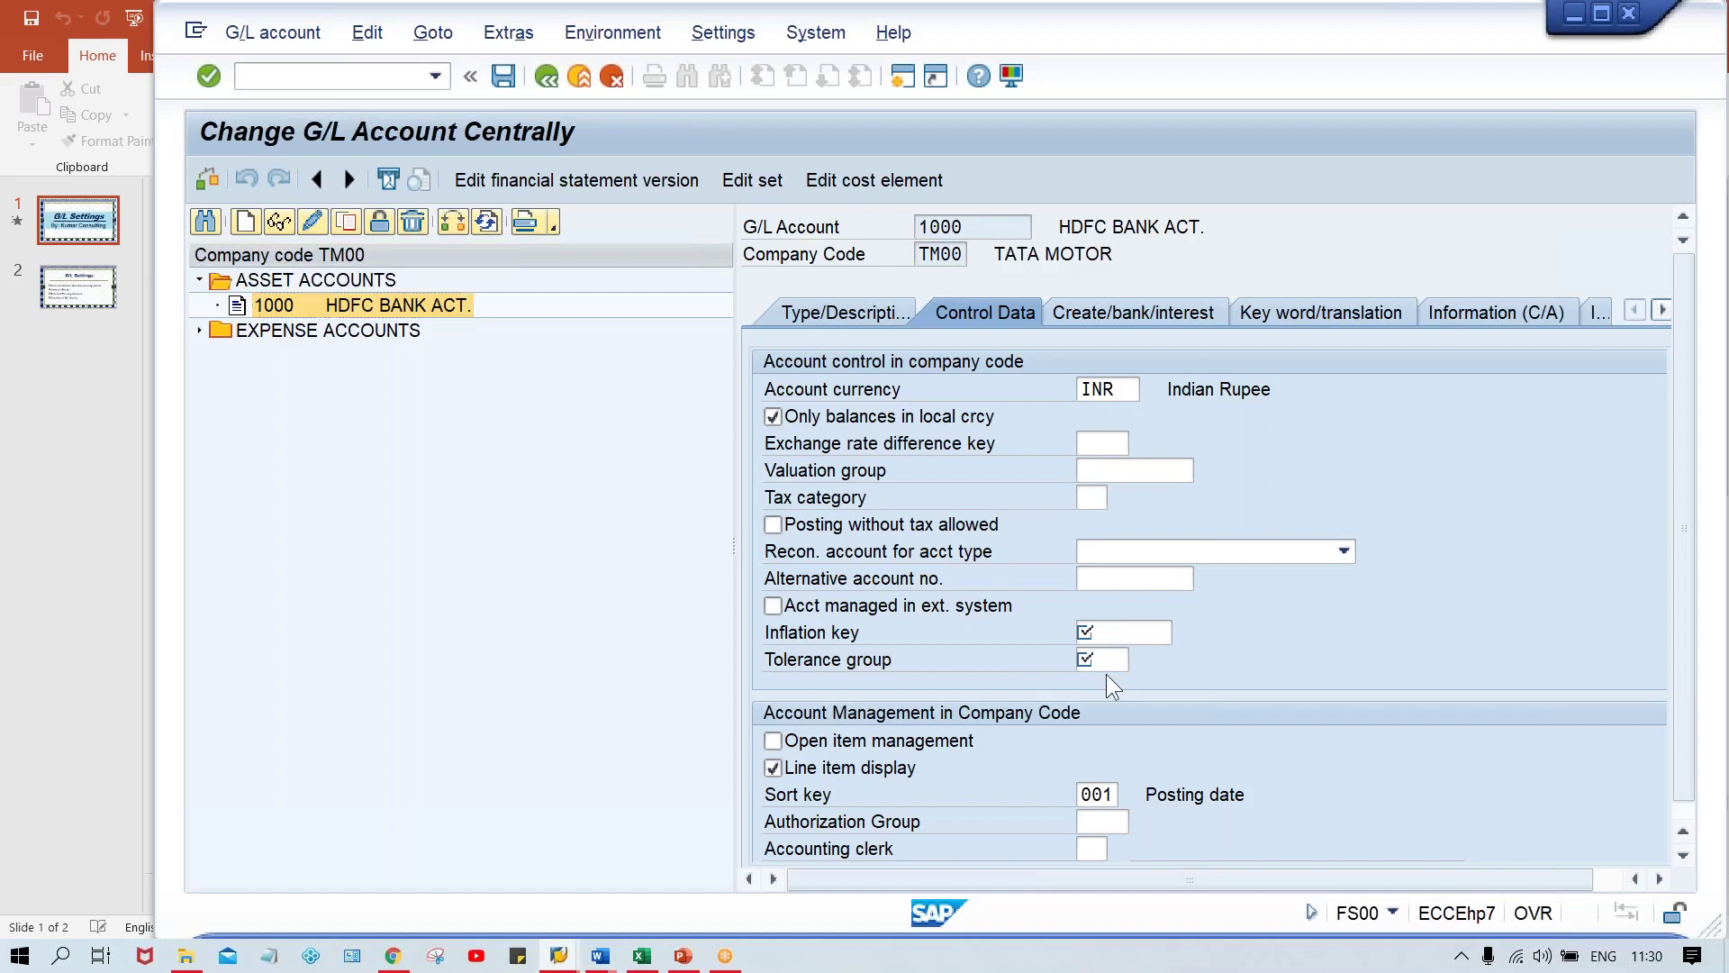
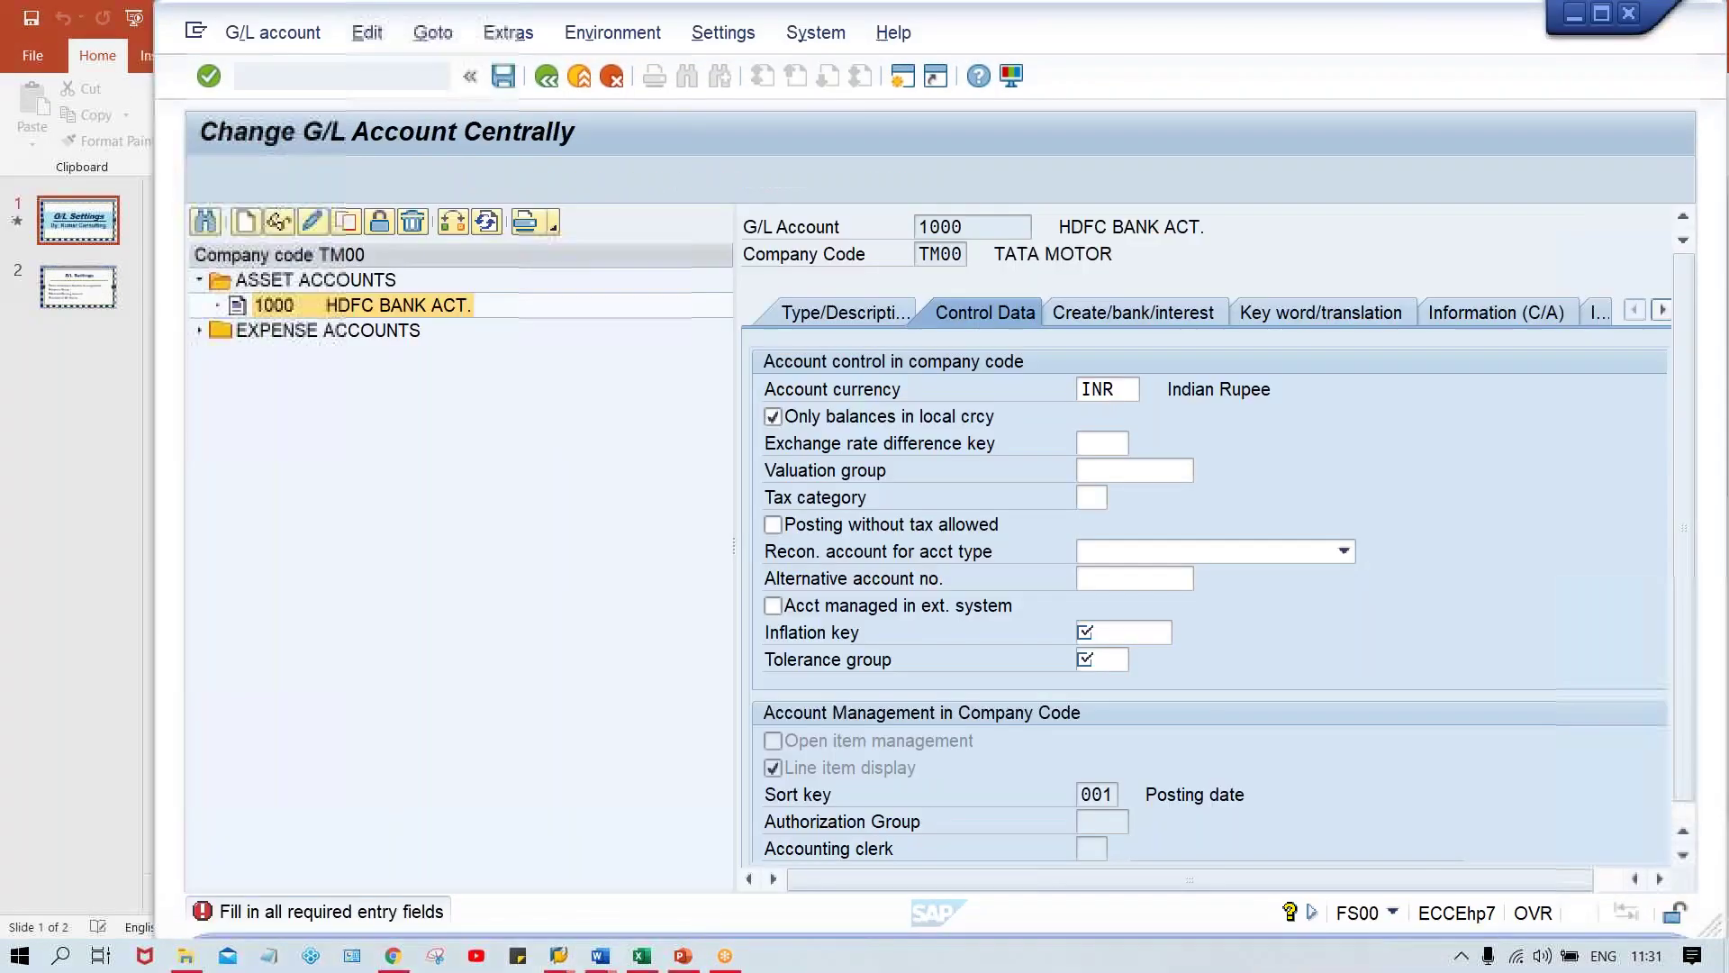
Step: Restart FS00 with /NFS00 and reopen the control data of HDFC BANK ACT. under ASSET ACCOUNTS
click(290, 87)
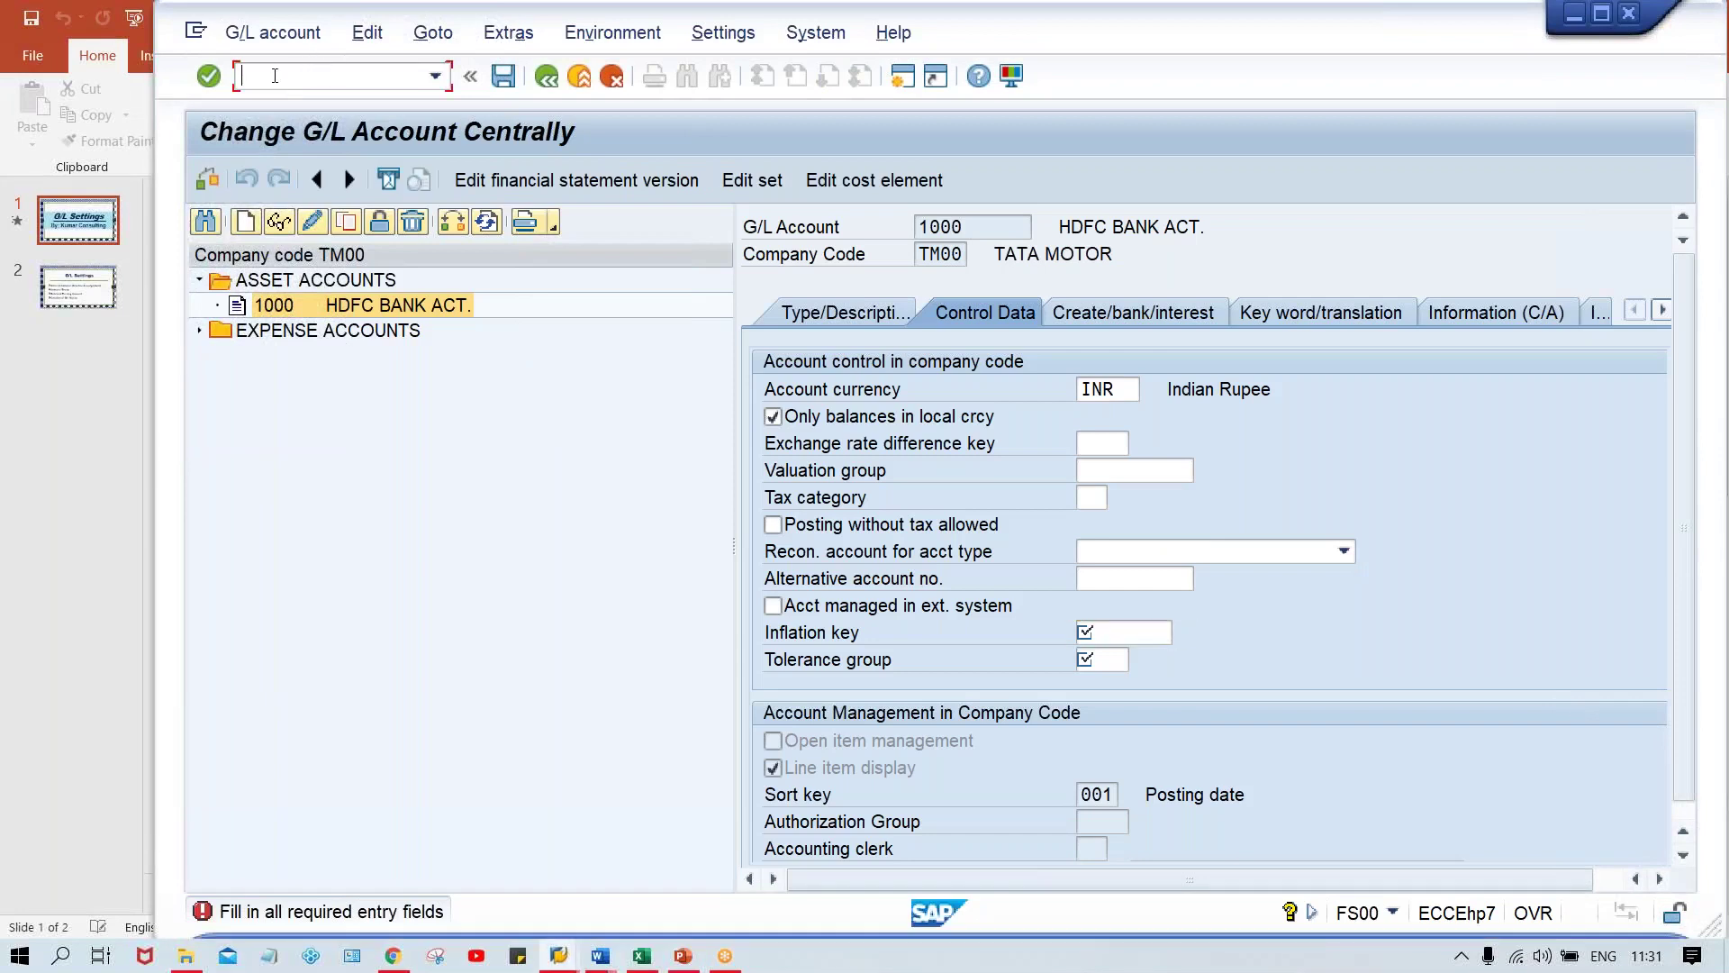
text(/NFS00)
key(Return)
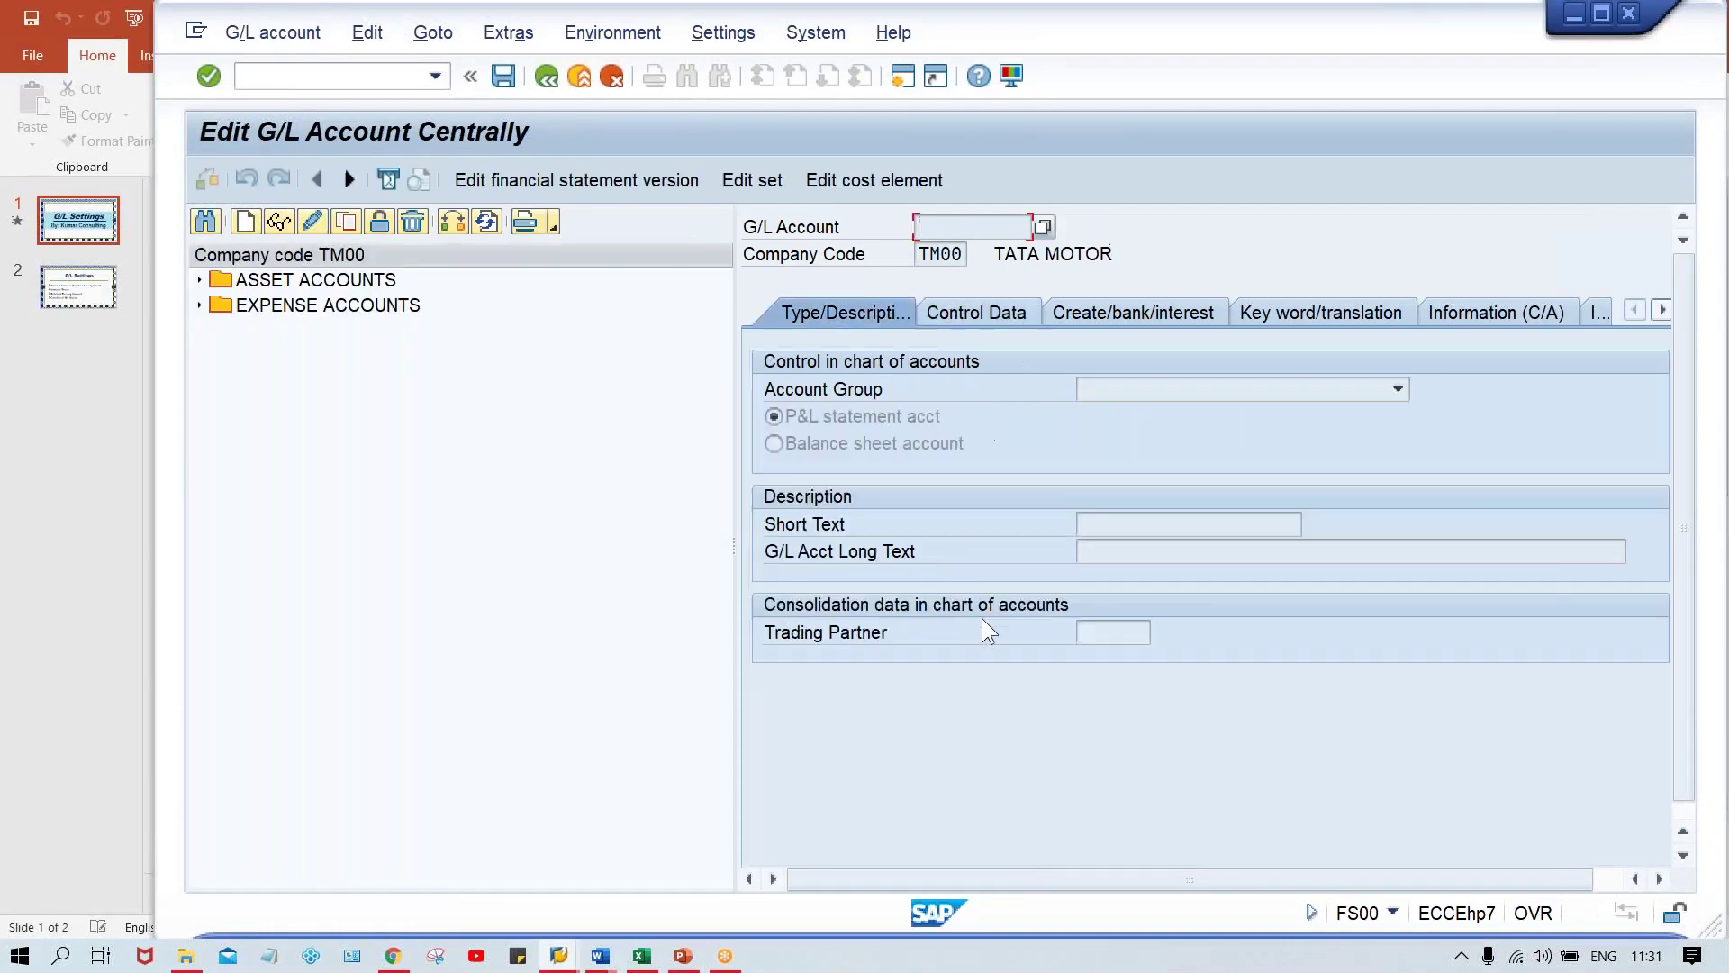
click(308, 281)
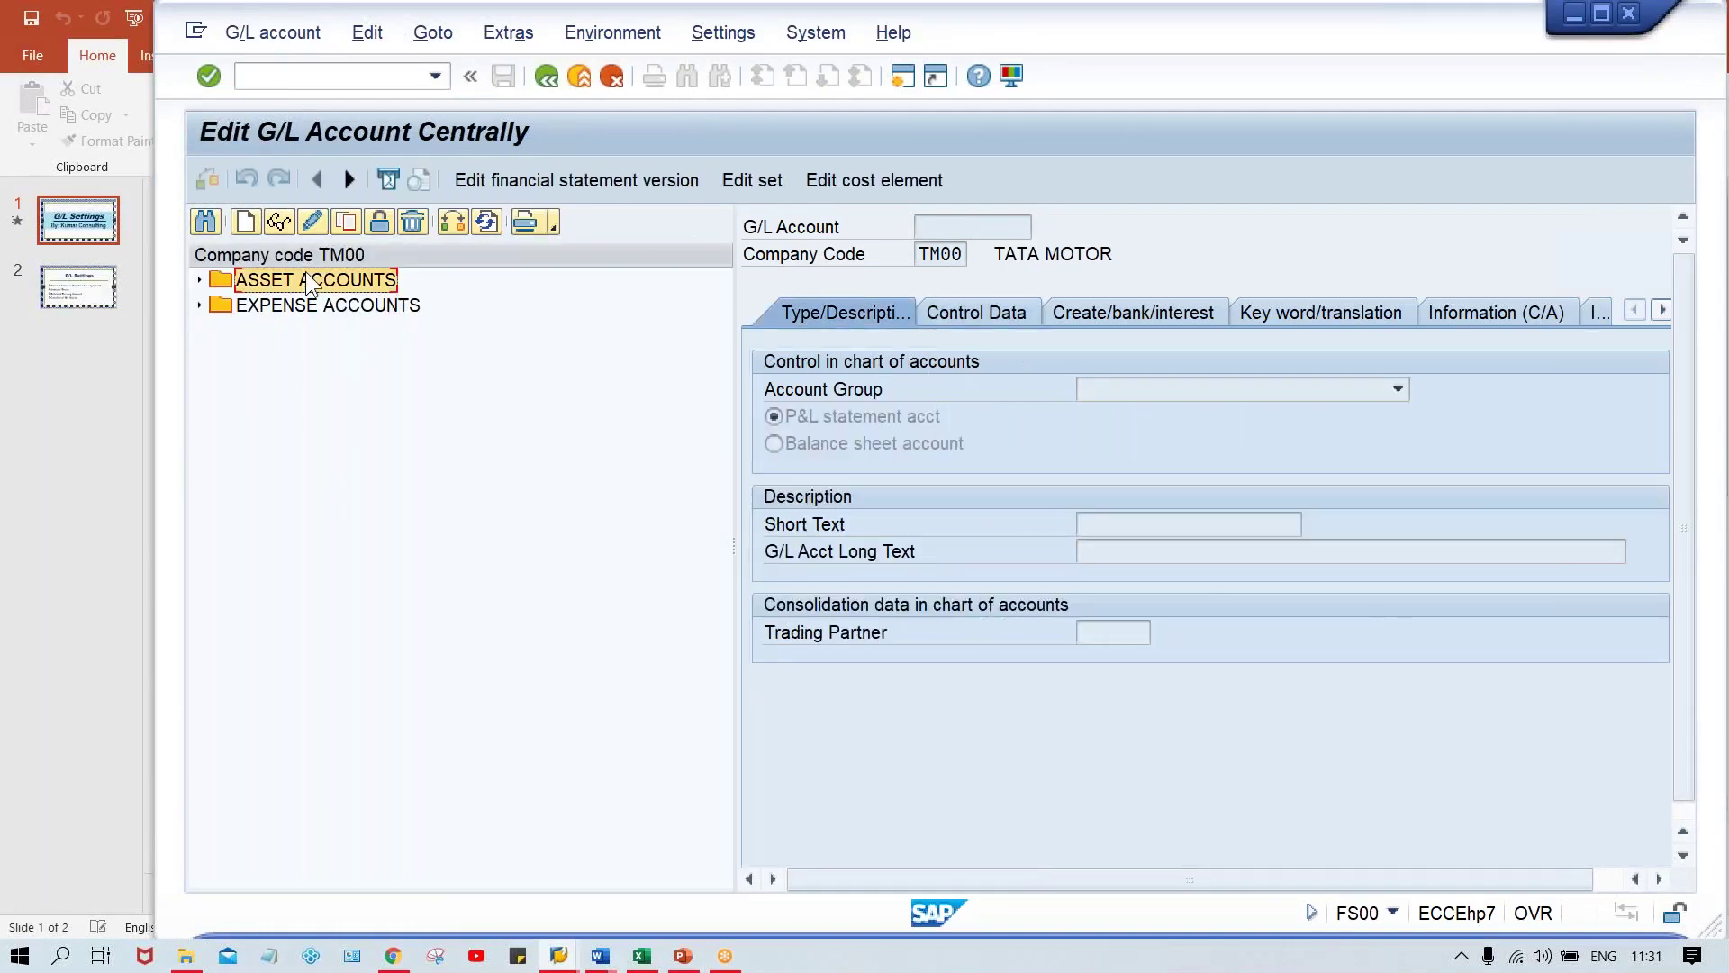
double_click(308, 281)
double_click(361, 306)
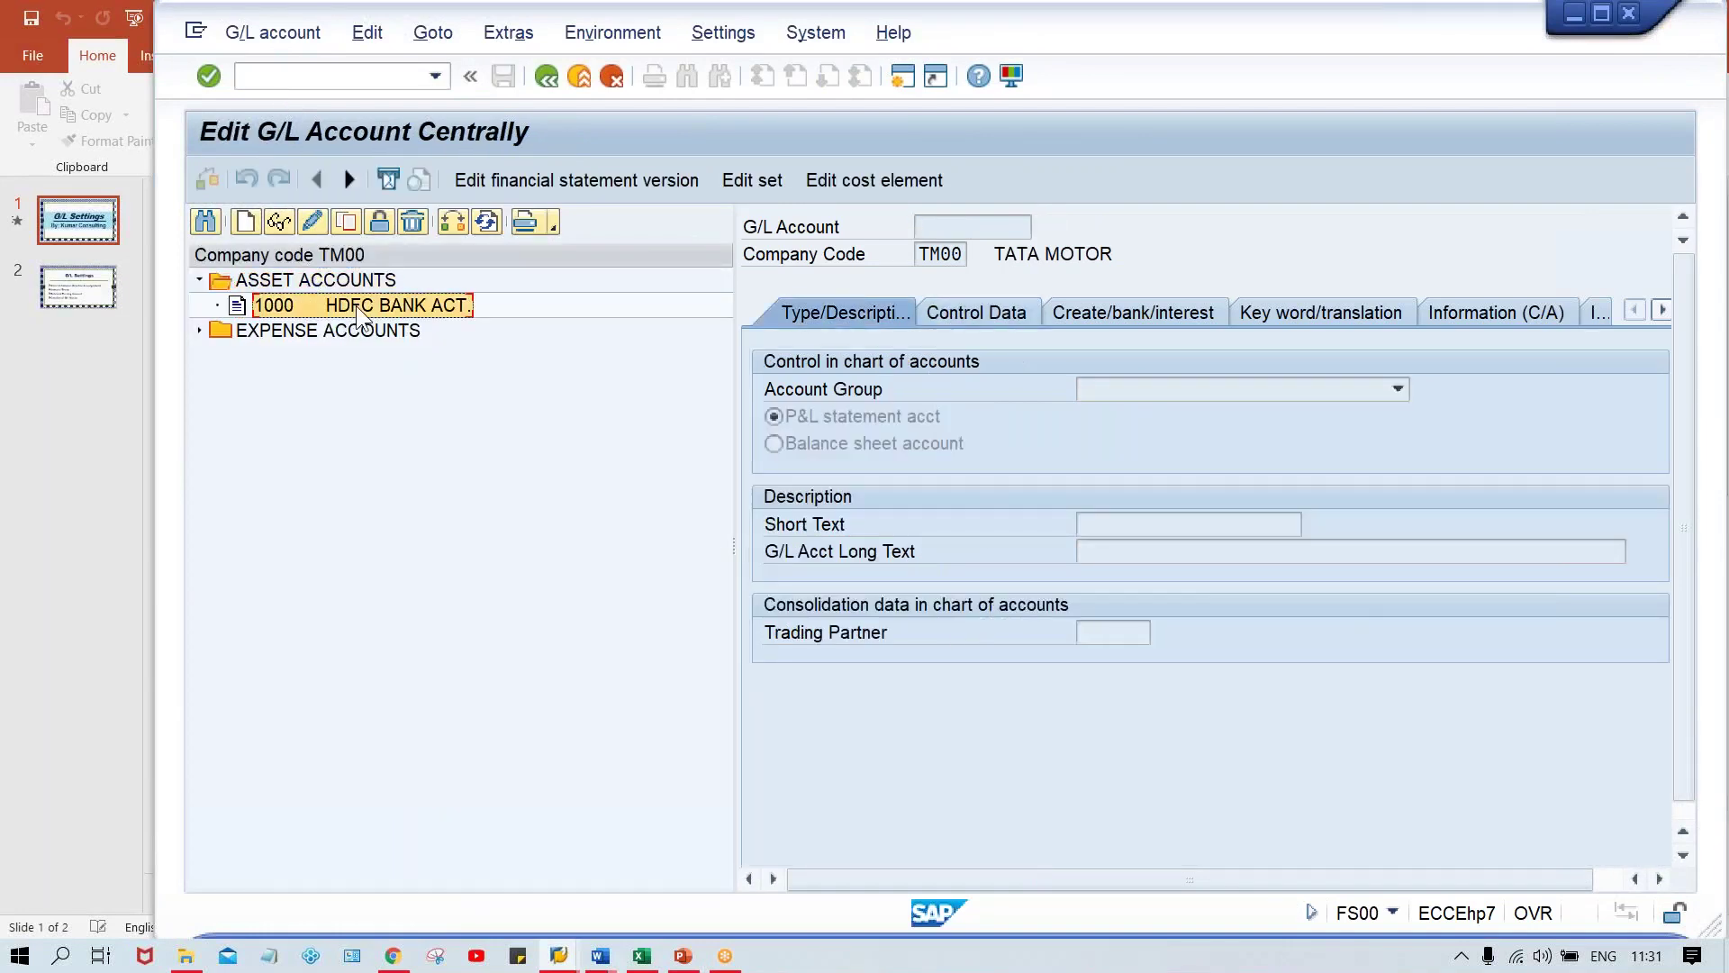
click(1007, 315)
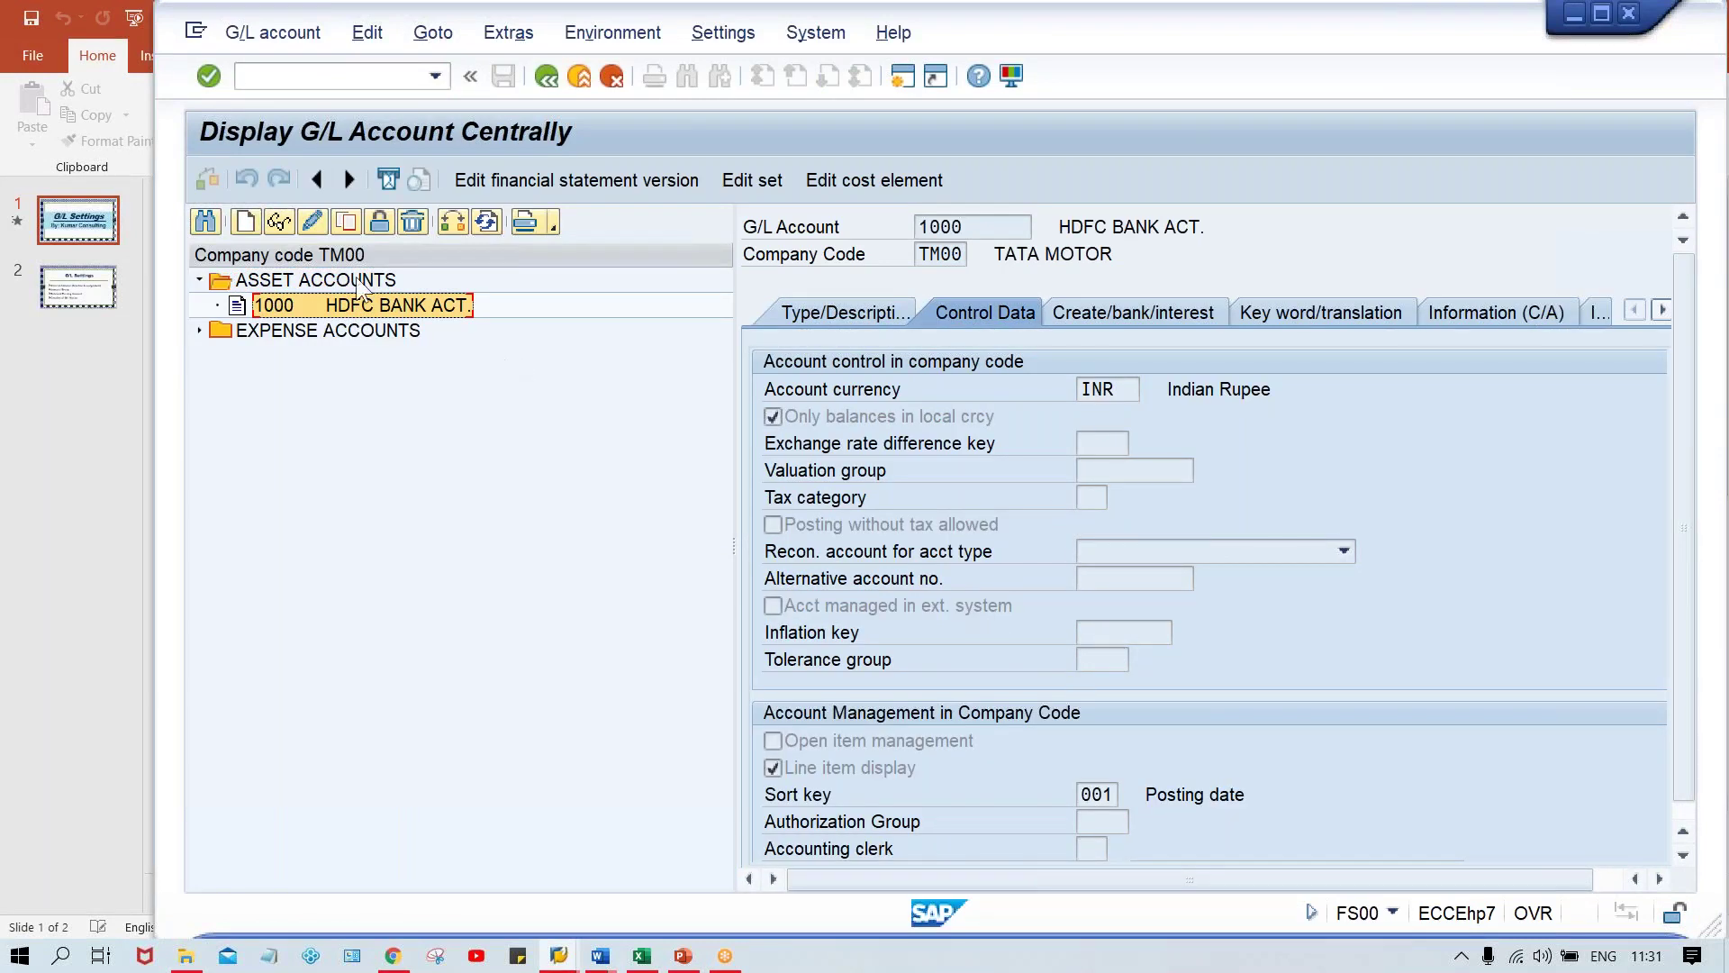
Step: Switch HDFC BANK ACT. to change mode and check whether Inflation key and Tolerance group accept input
click(312, 223)
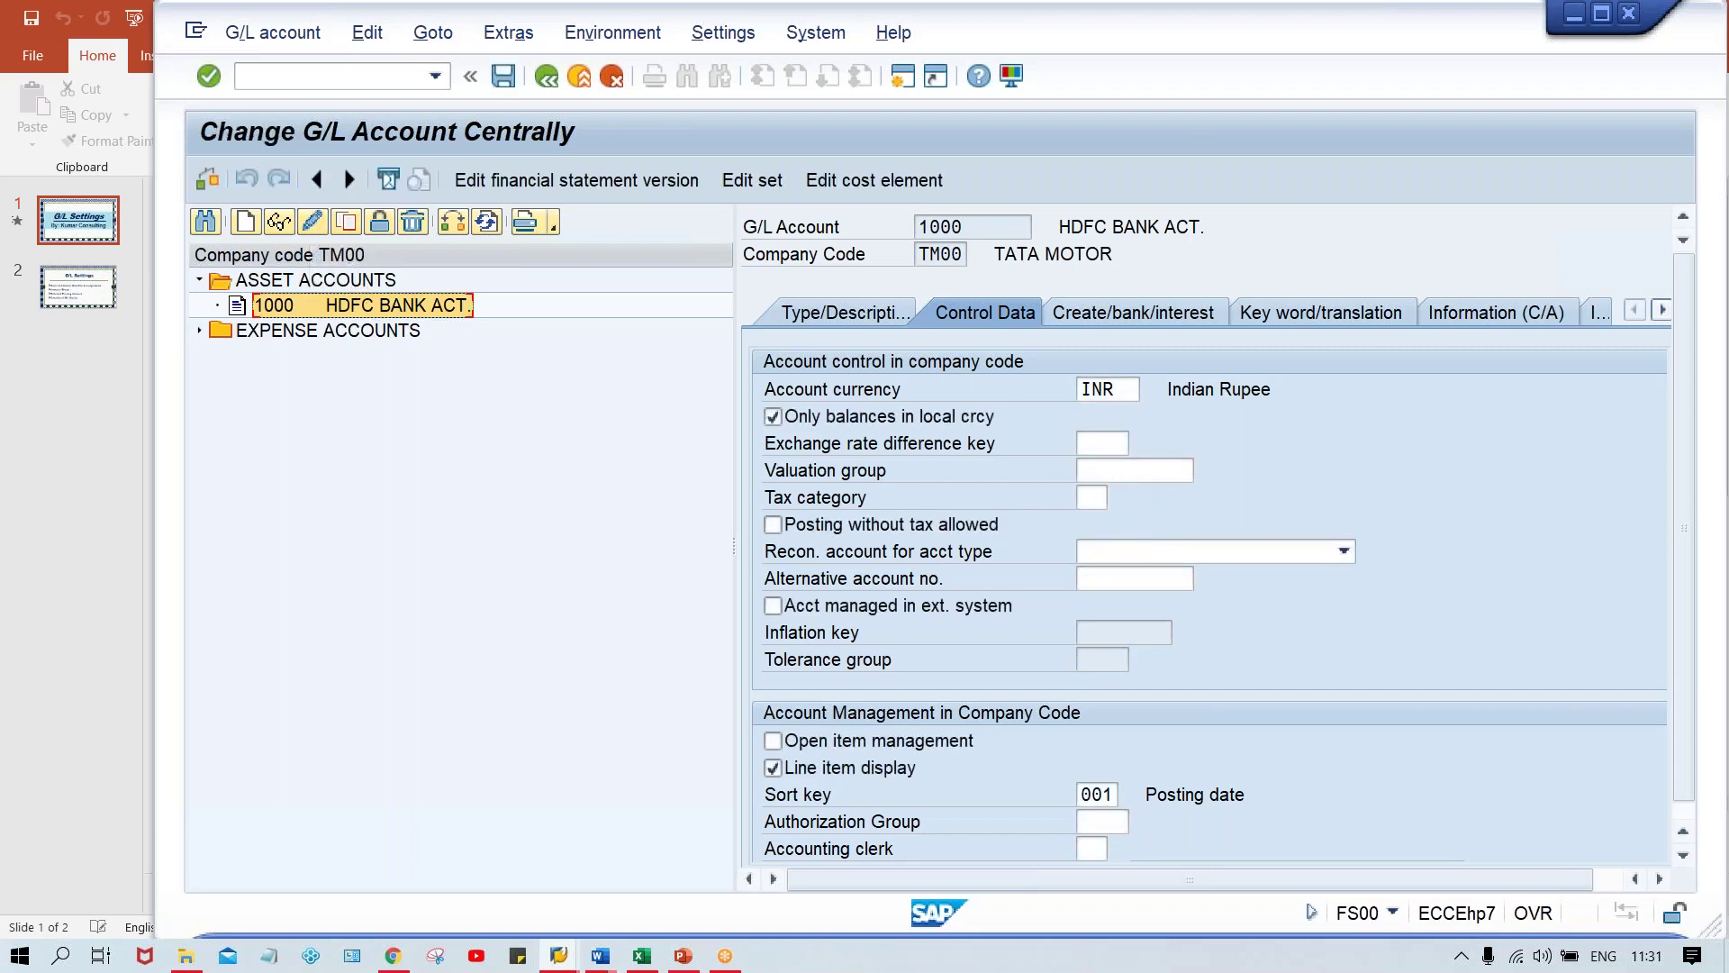
click(1119, 629)
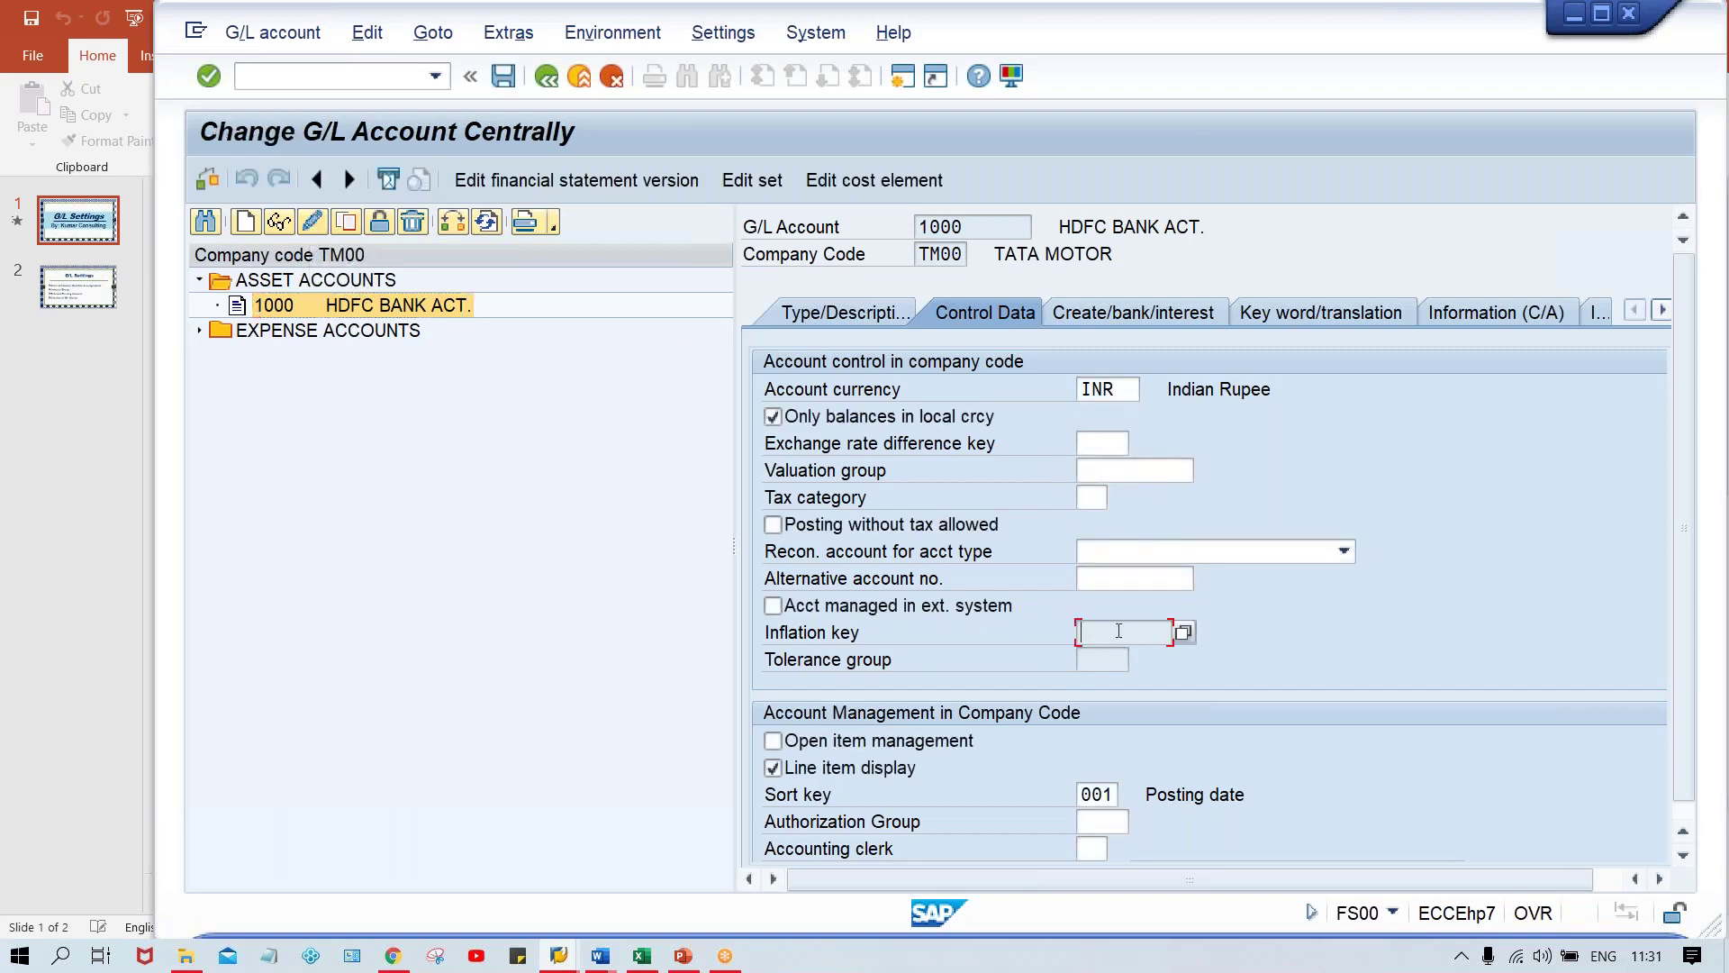
click(1101, 663)
Step: Open RENT ACT. under EXPENSE ACCOUNTS and check whether its Inflation key and Tolerance group accept input, for comparison with HDFC BANK ACT
click(348, 335)
double_click(343, 332)
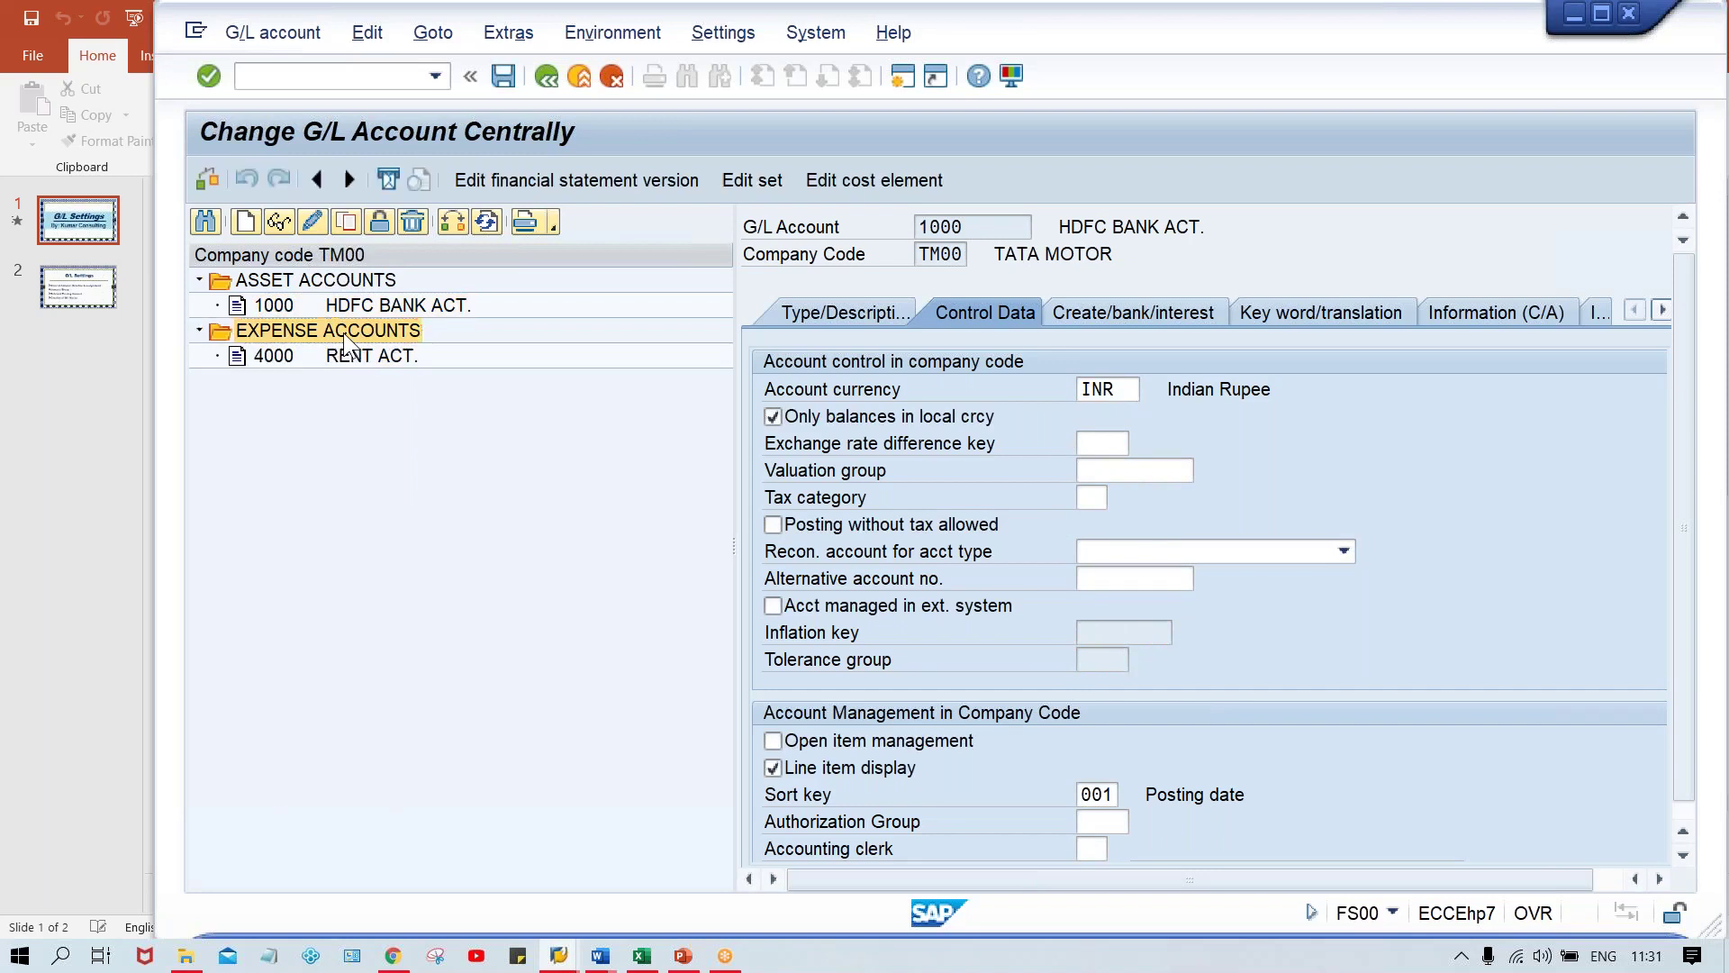
click(349, 359)
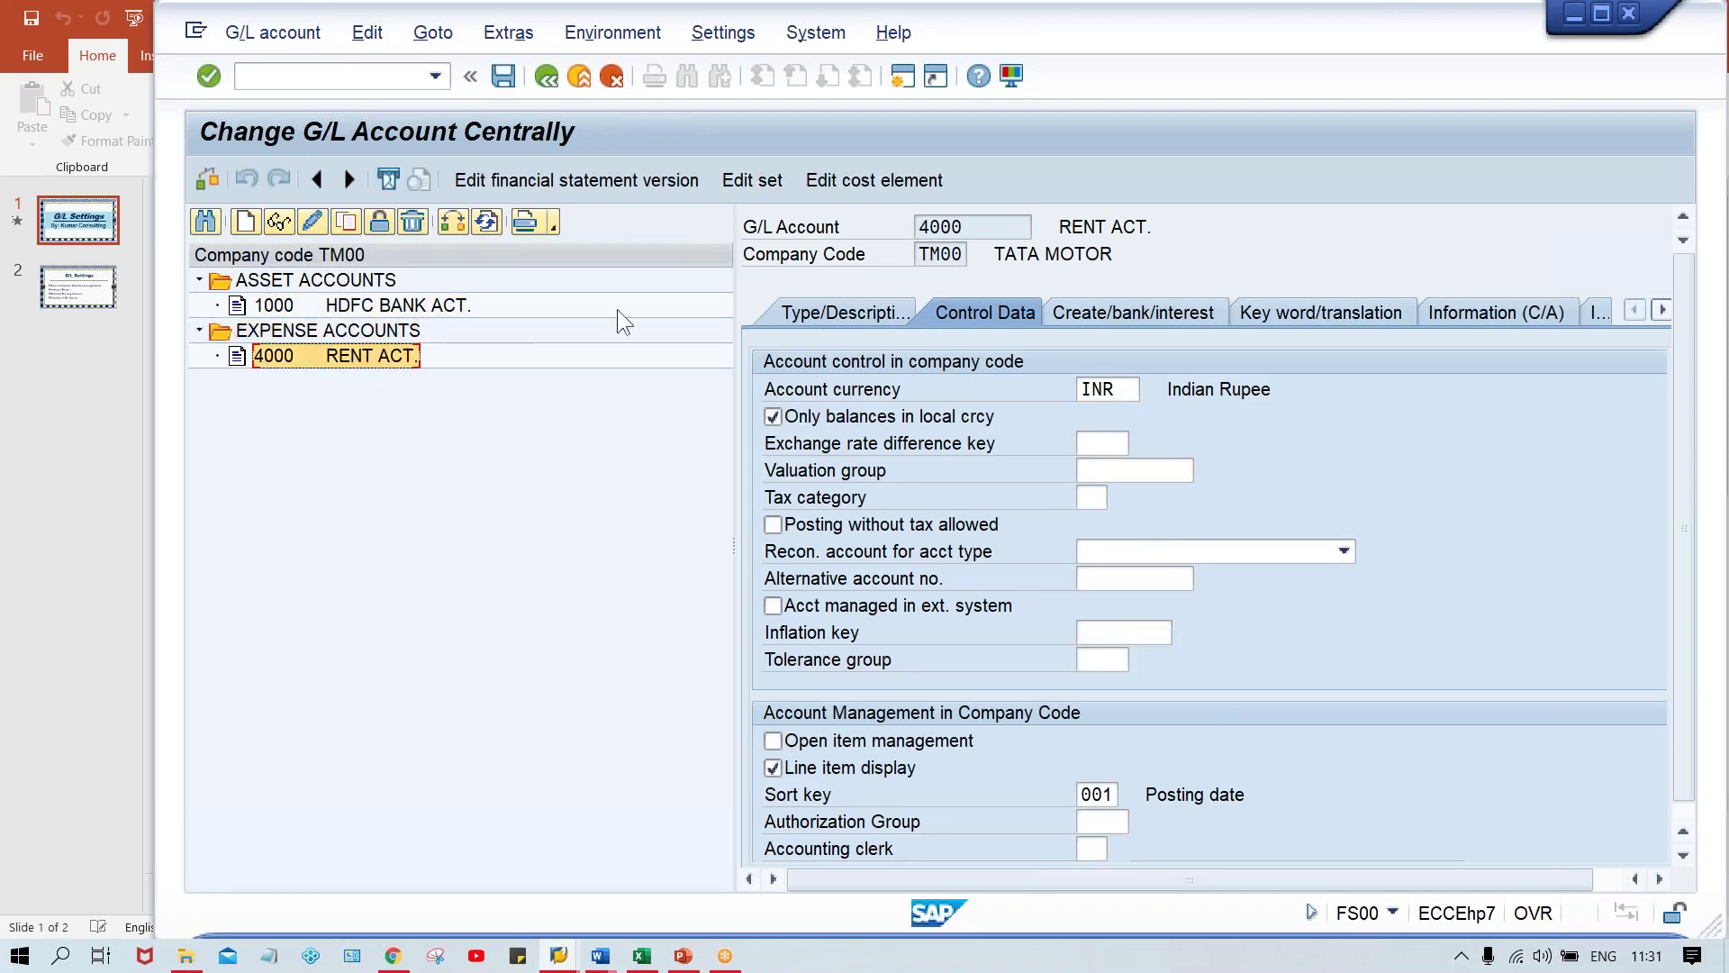
click(1095, 639)
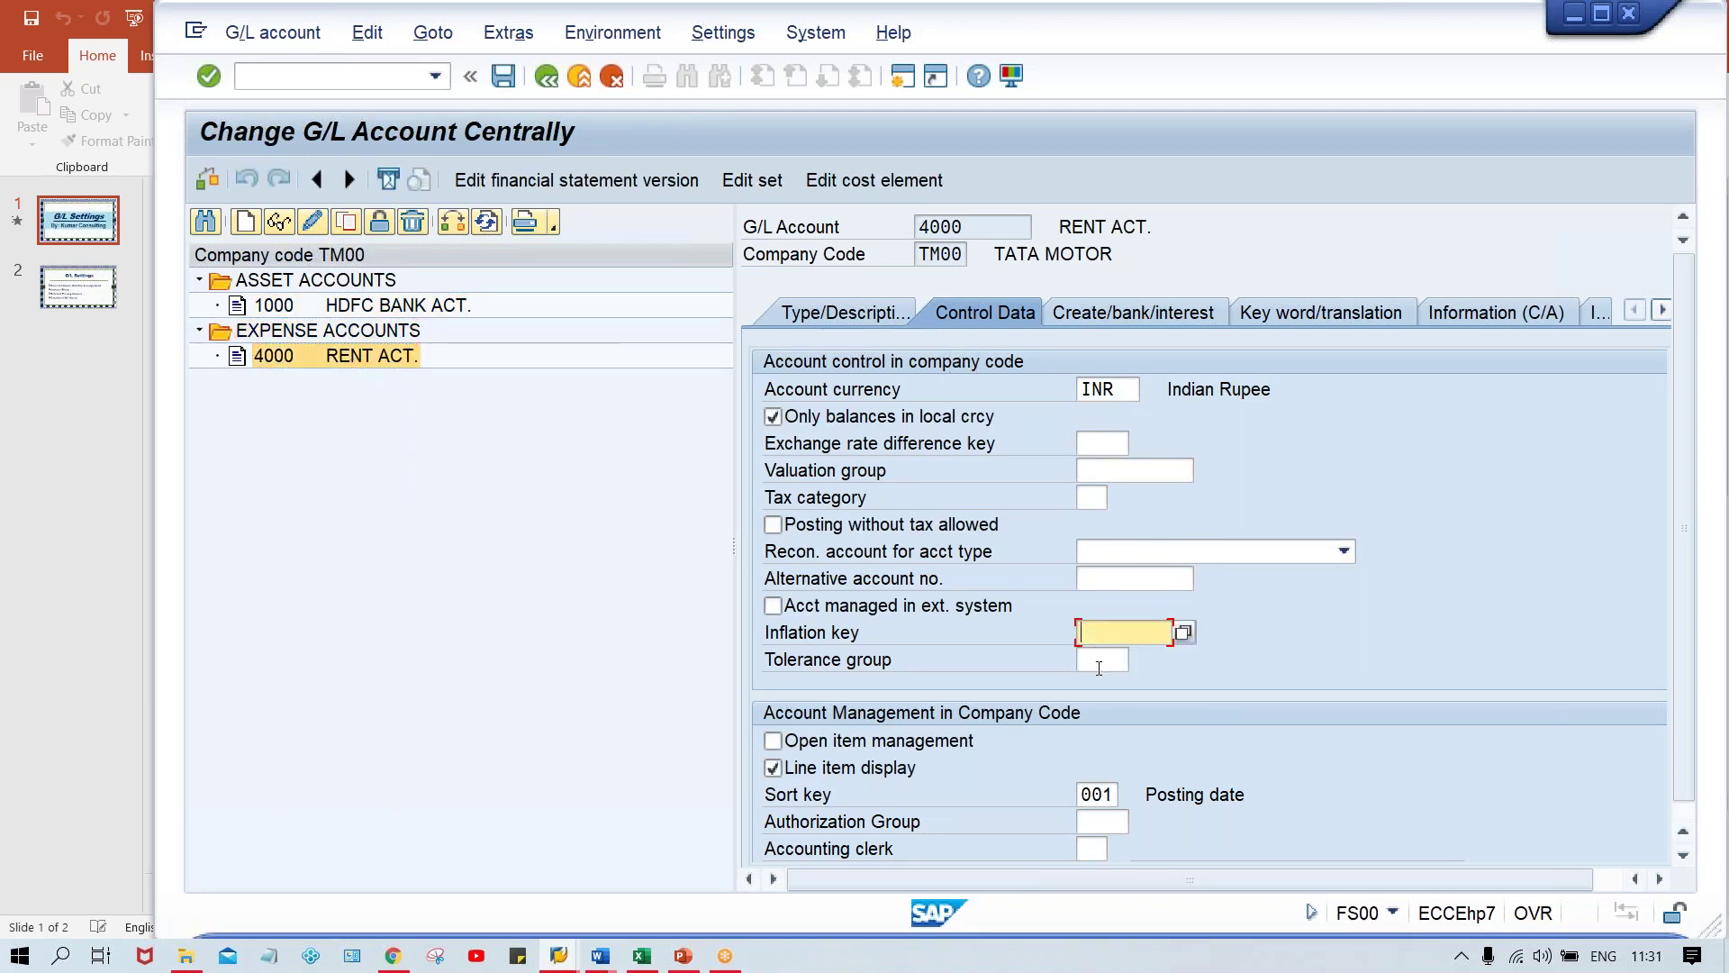
click(1098, 664)
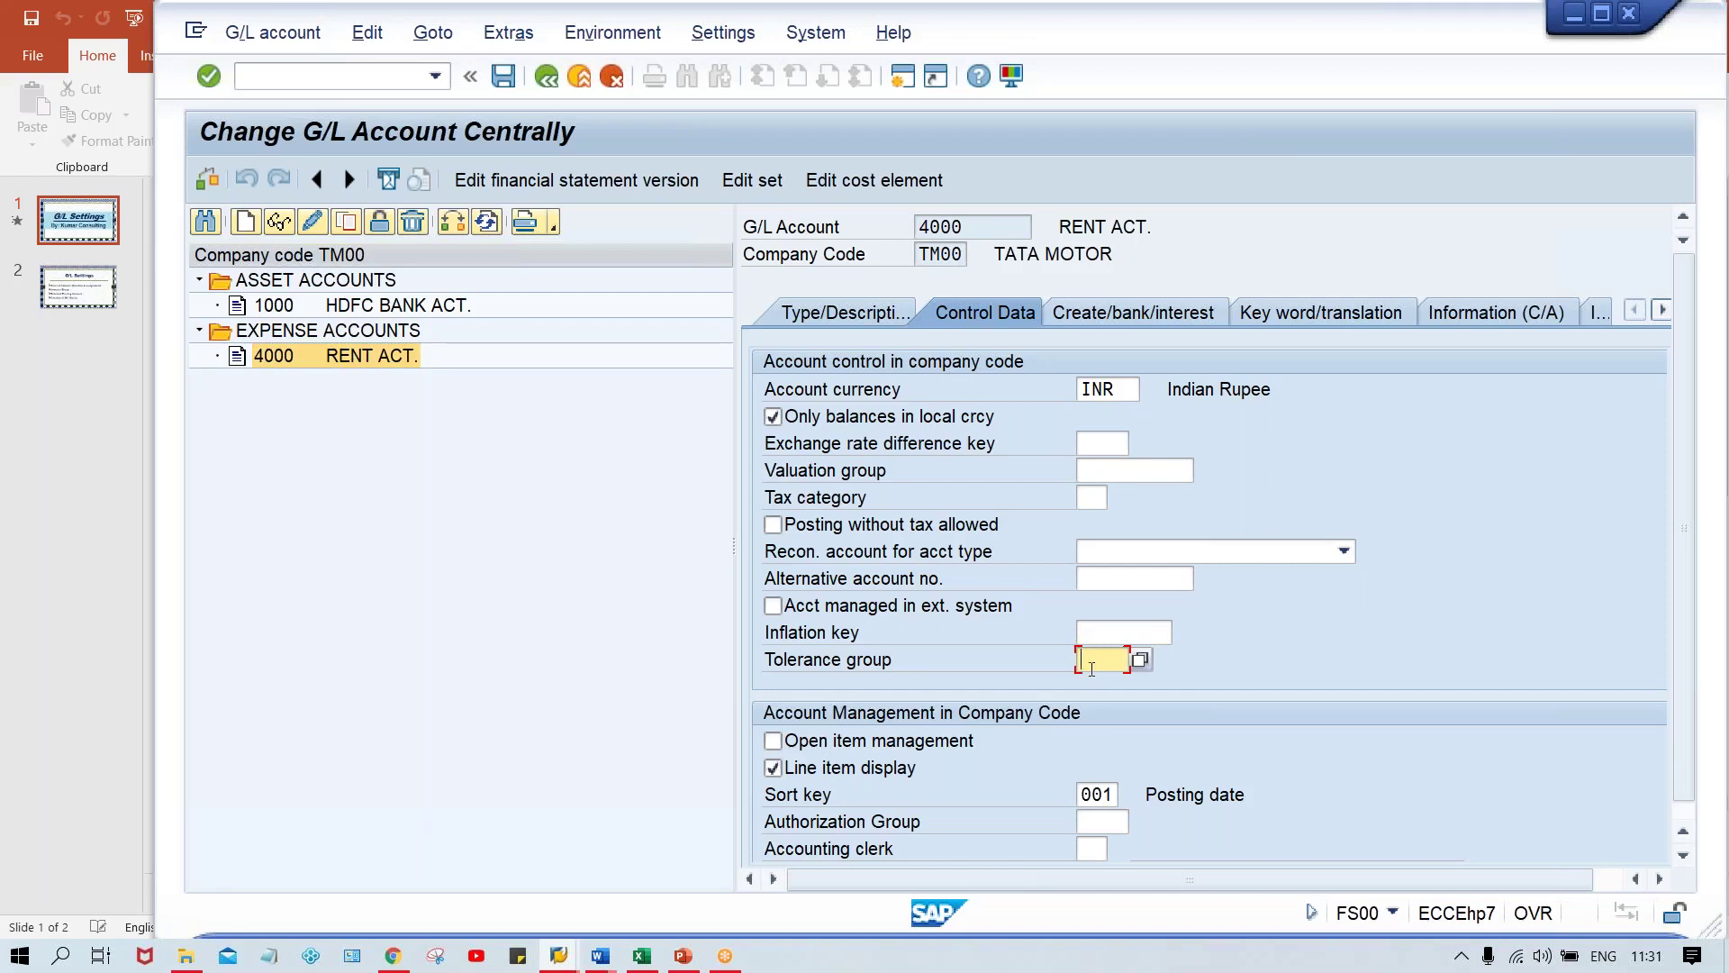
click(410, 313)
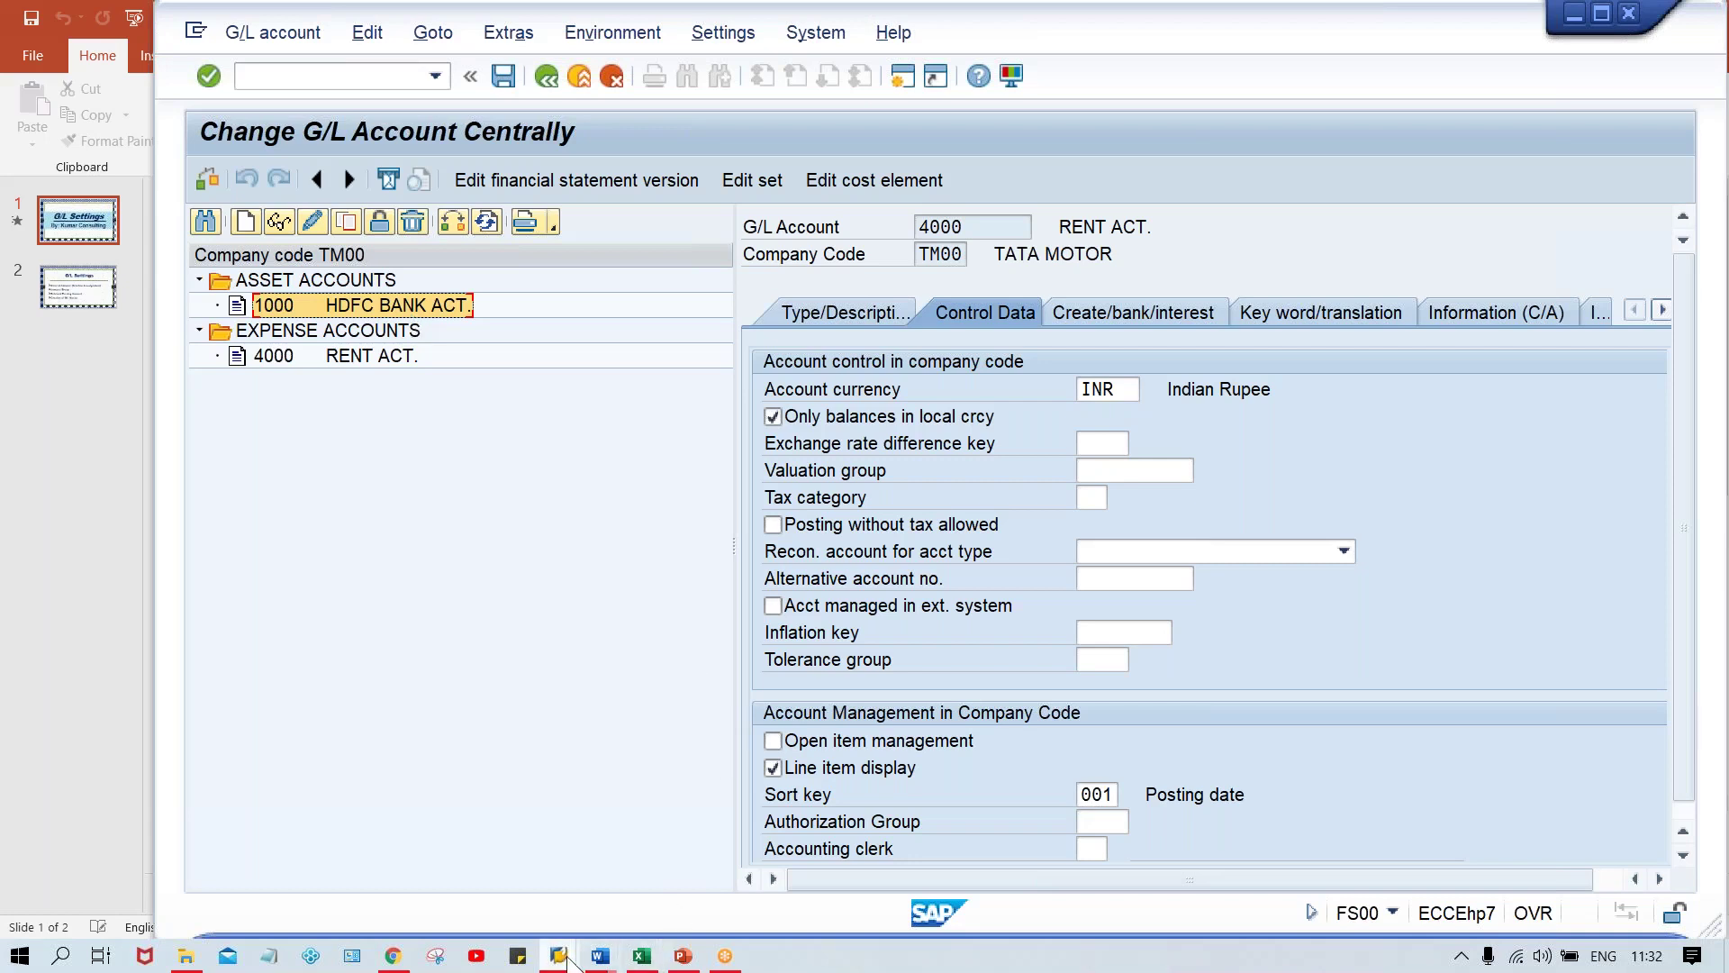
Step: In the OBD4 session, set Inflation key and Tolerance group to Opt. entry in TCOA group ASST's Account control, and save
mouse_move(567, 958)
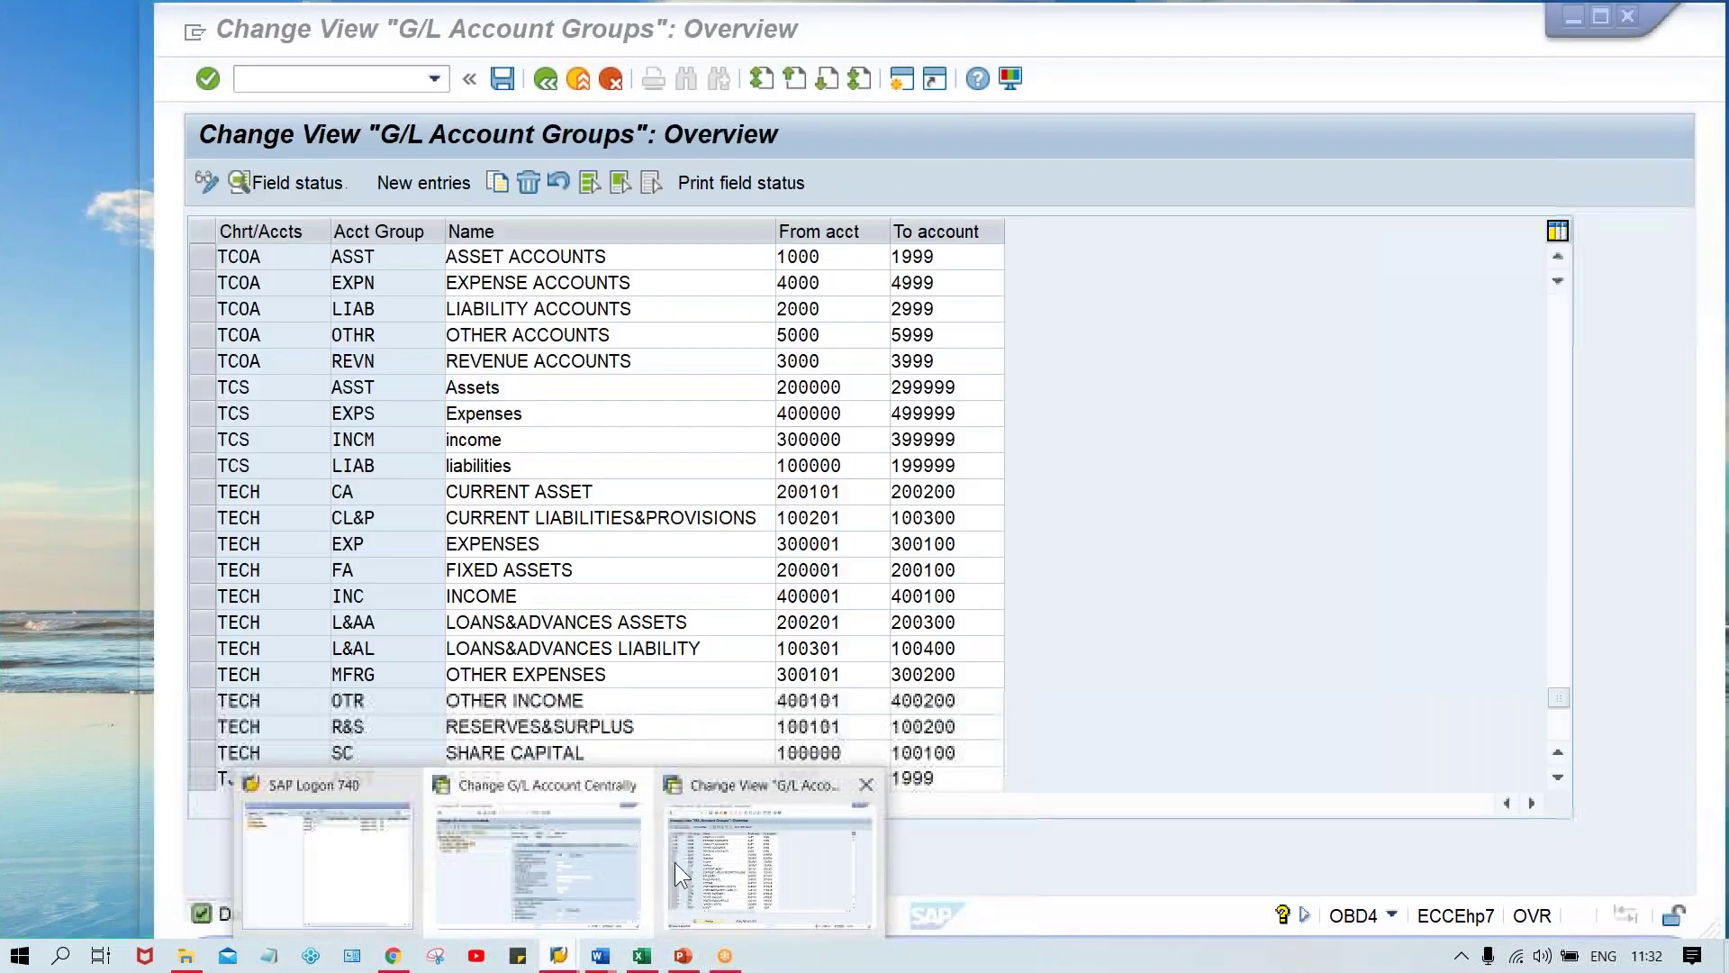
click(674, 861)
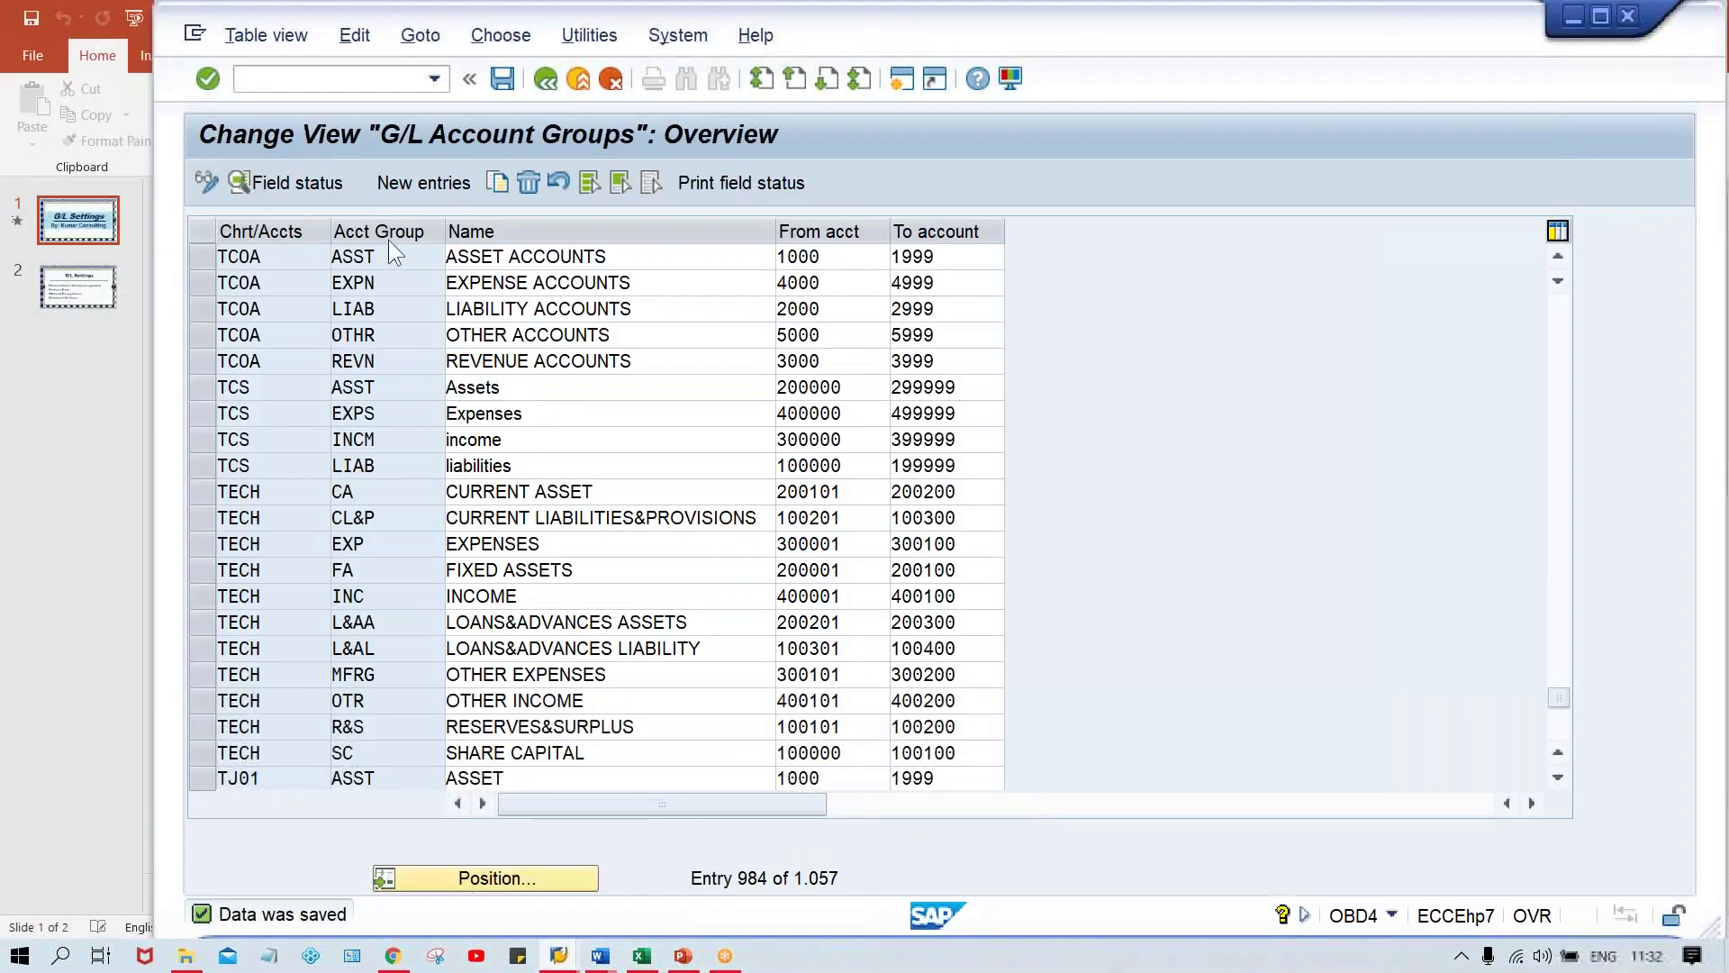
click(284, 183)
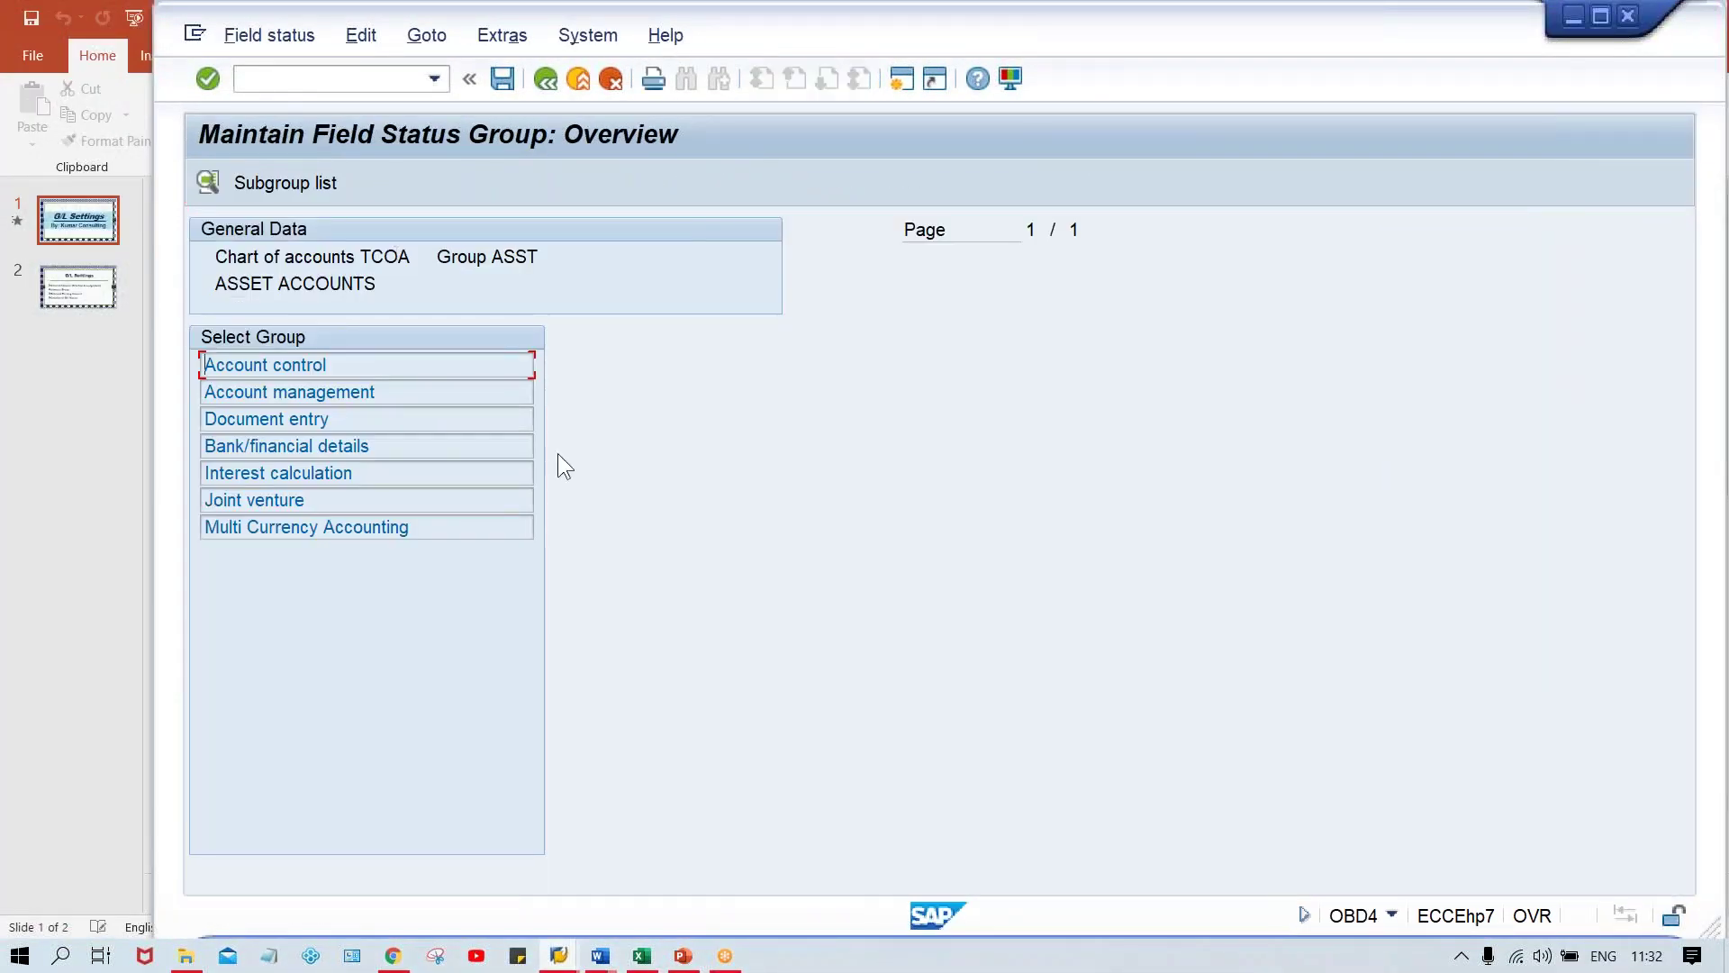
key(F2)
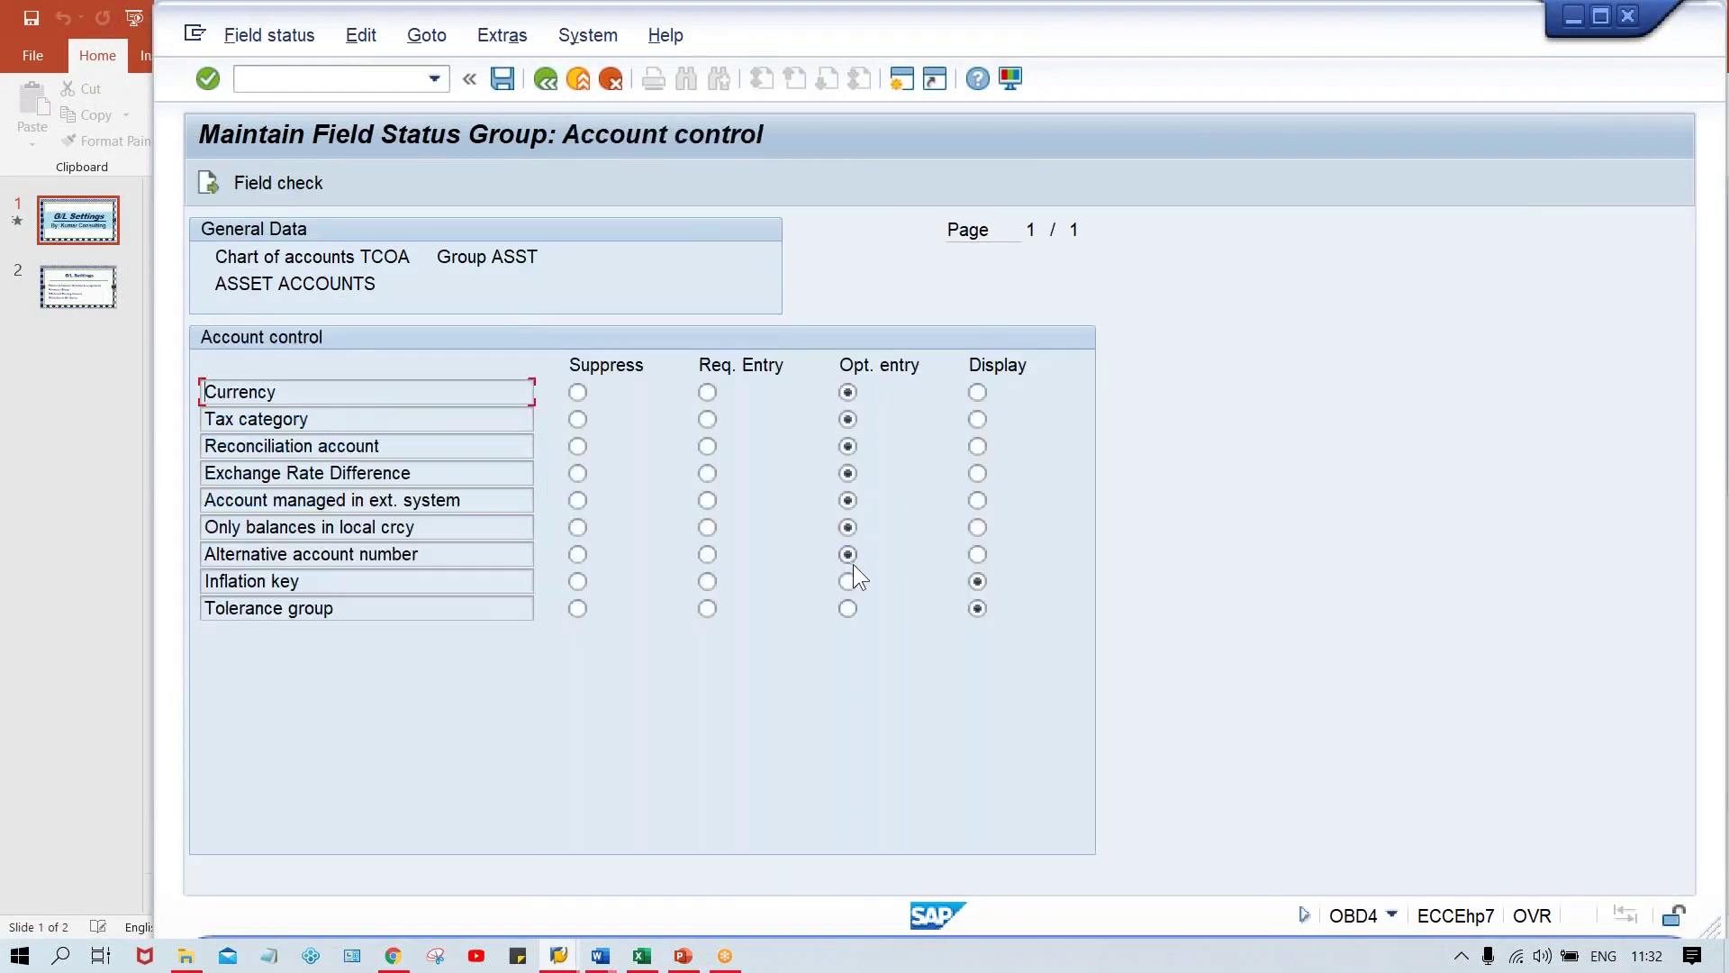
click(848, 580)
click(849, 612)
key(ctrl+s)
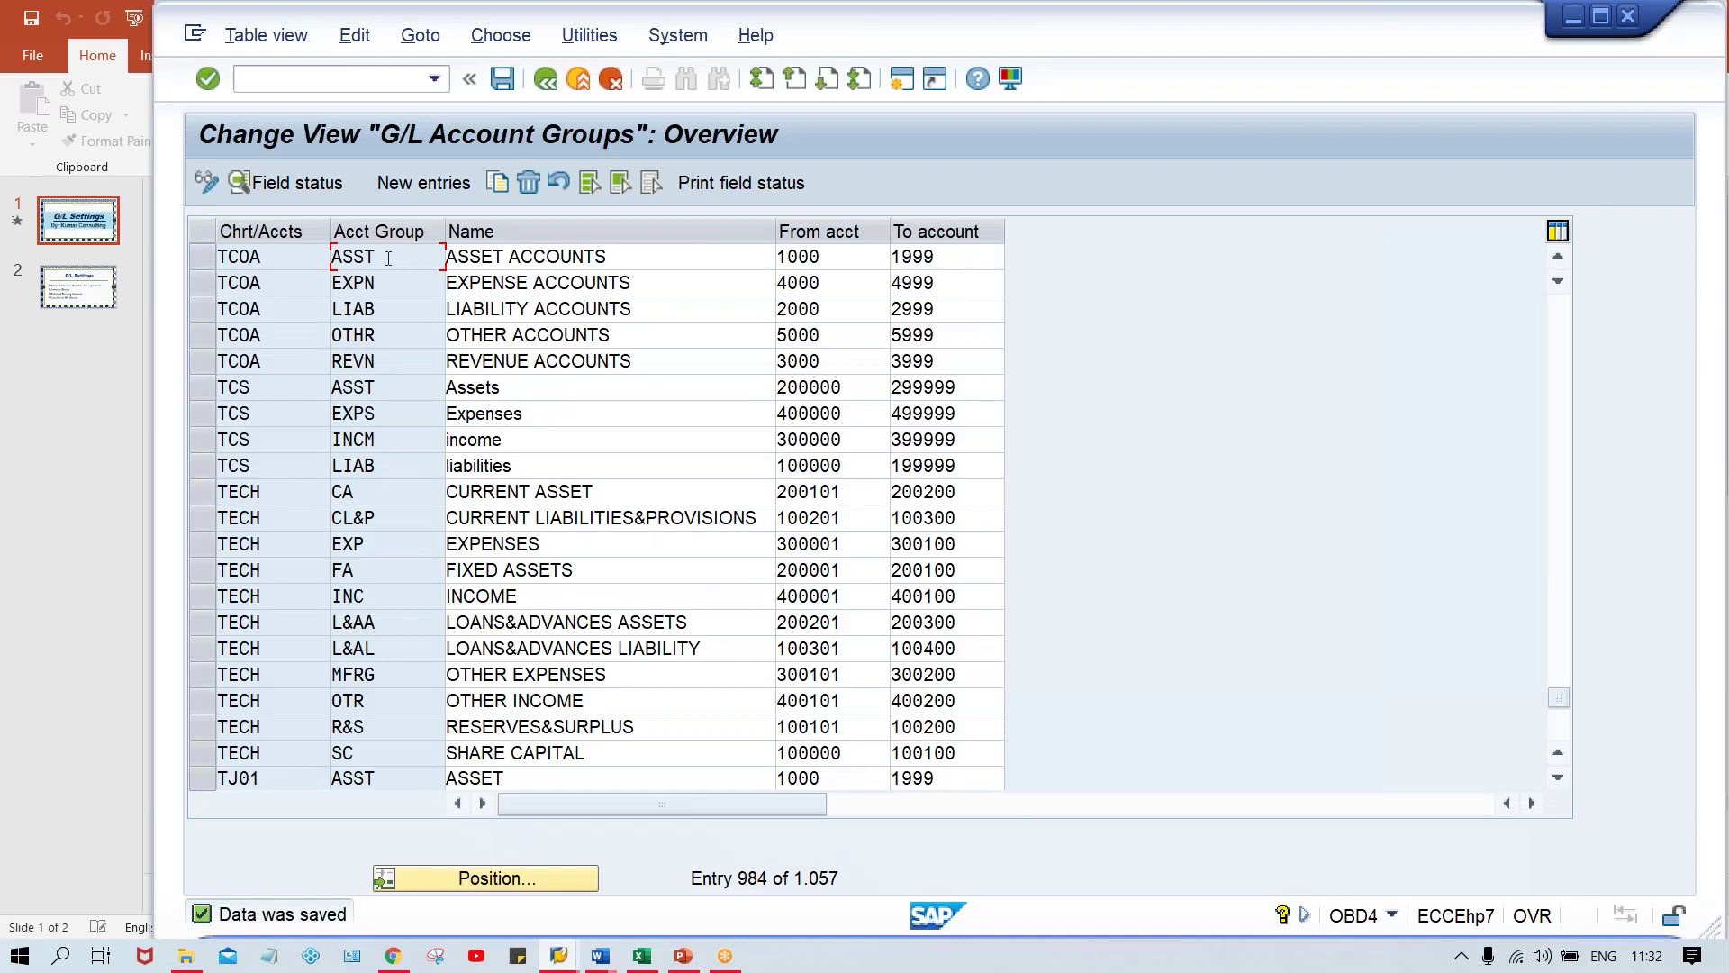
Step: Review the TCOA account groups ASST and EXPN, including the From and To account range of ASST
drag(390, 259, 318, 263)
click(401, 262)
click(402, 284)
click(387, 258)
click(866, 258)
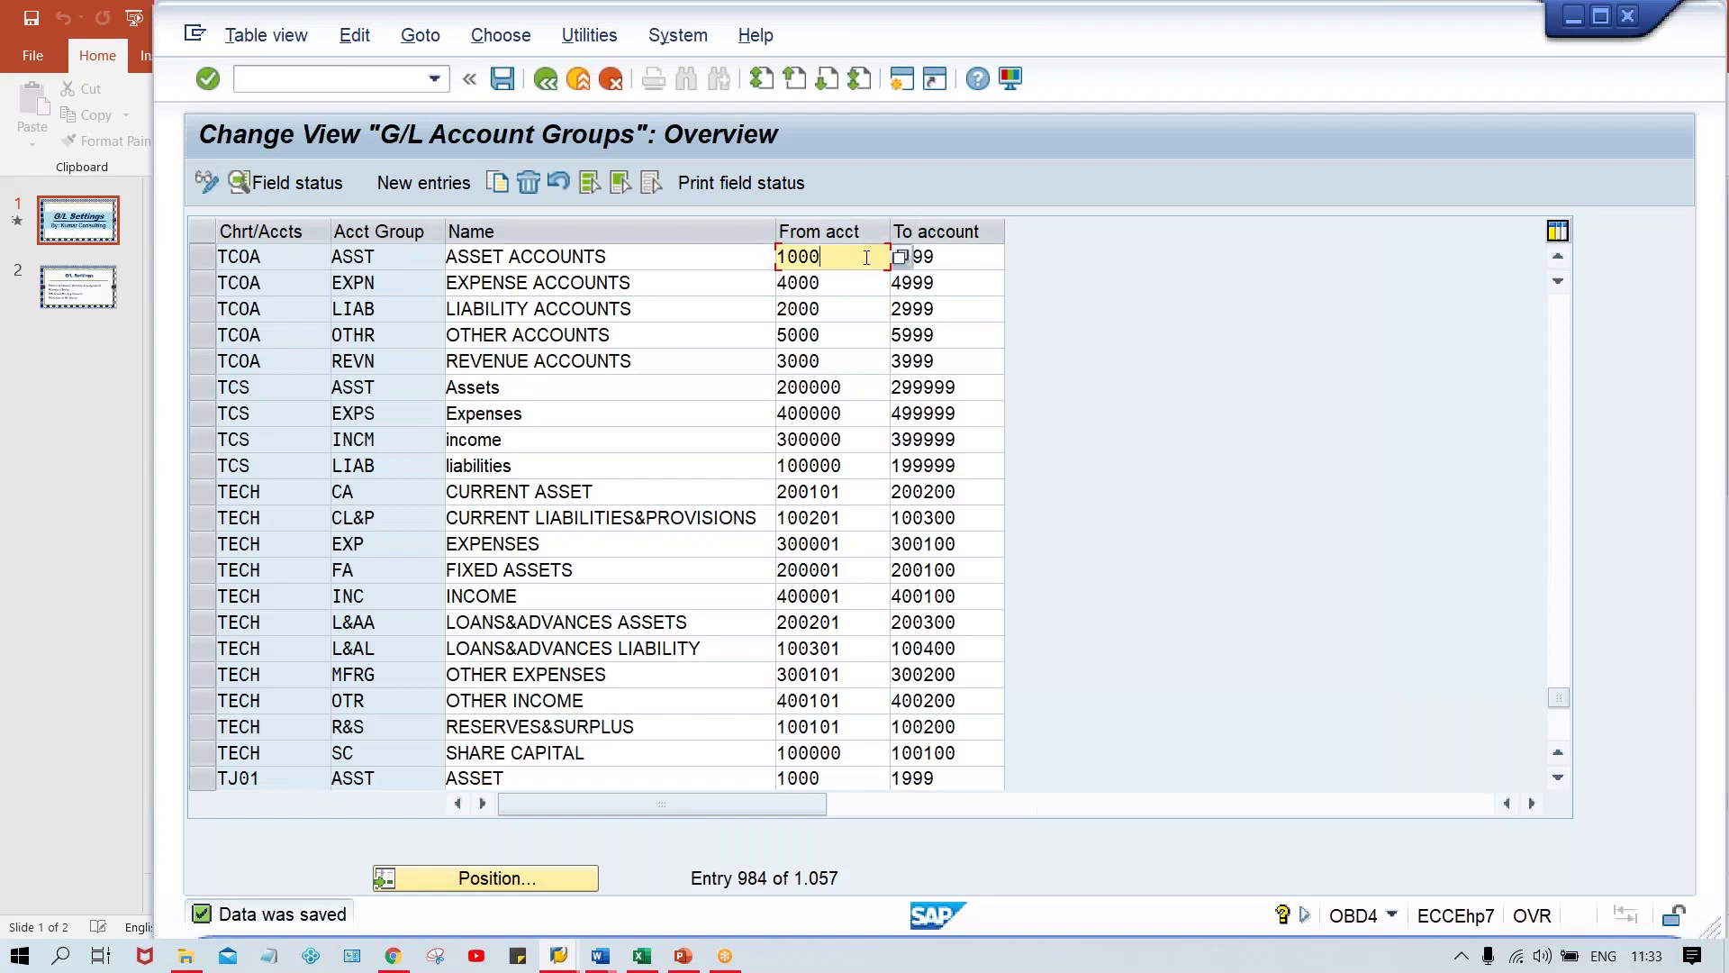
click(954, 257)
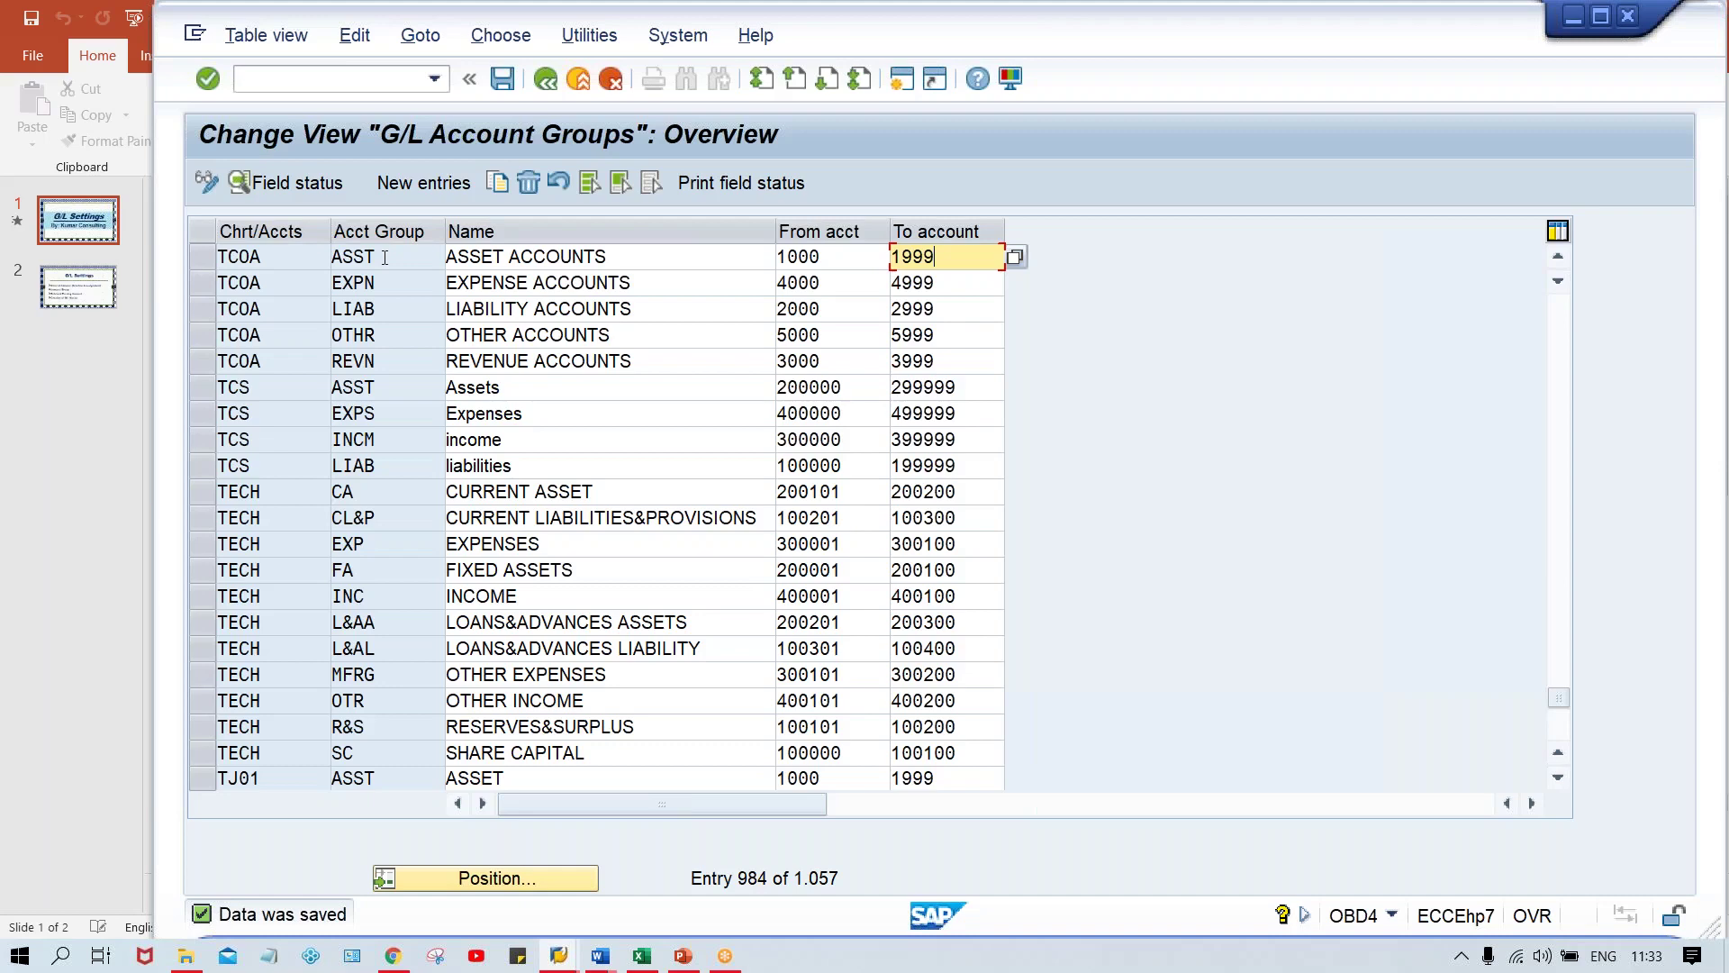
Step: Return to the FS00 session and check the Tolerance group and Inflation key fields in the control data of RENT ACT
key(alt+Tab)
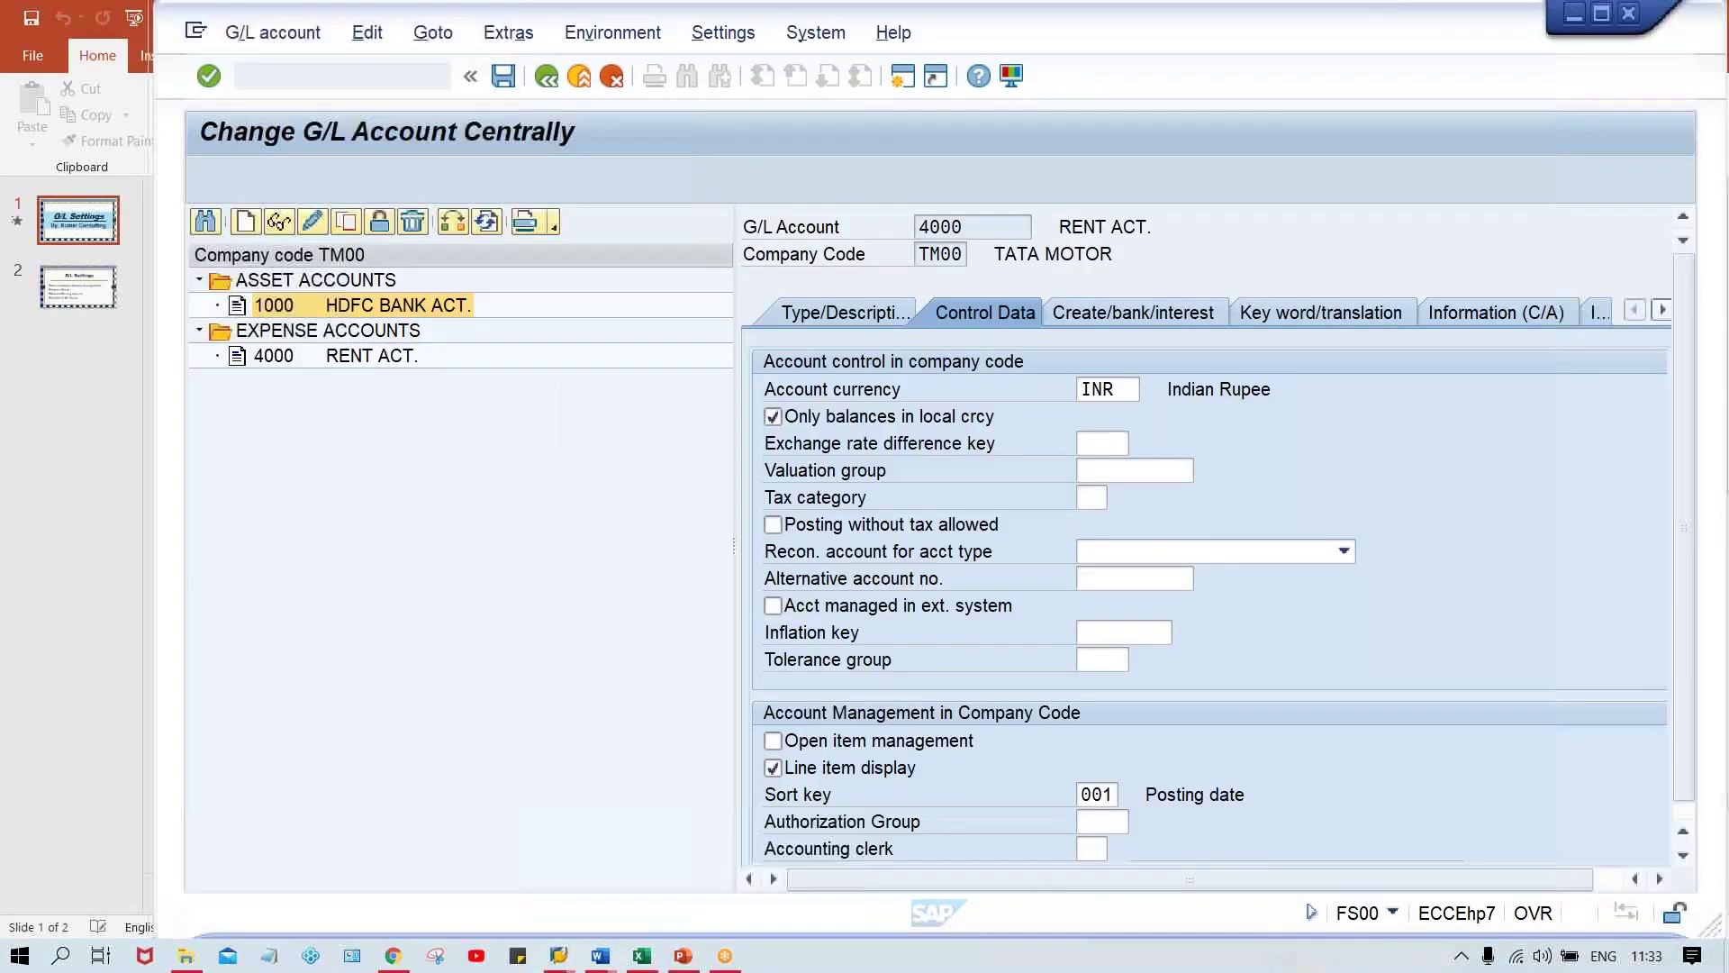
click(991, 310)
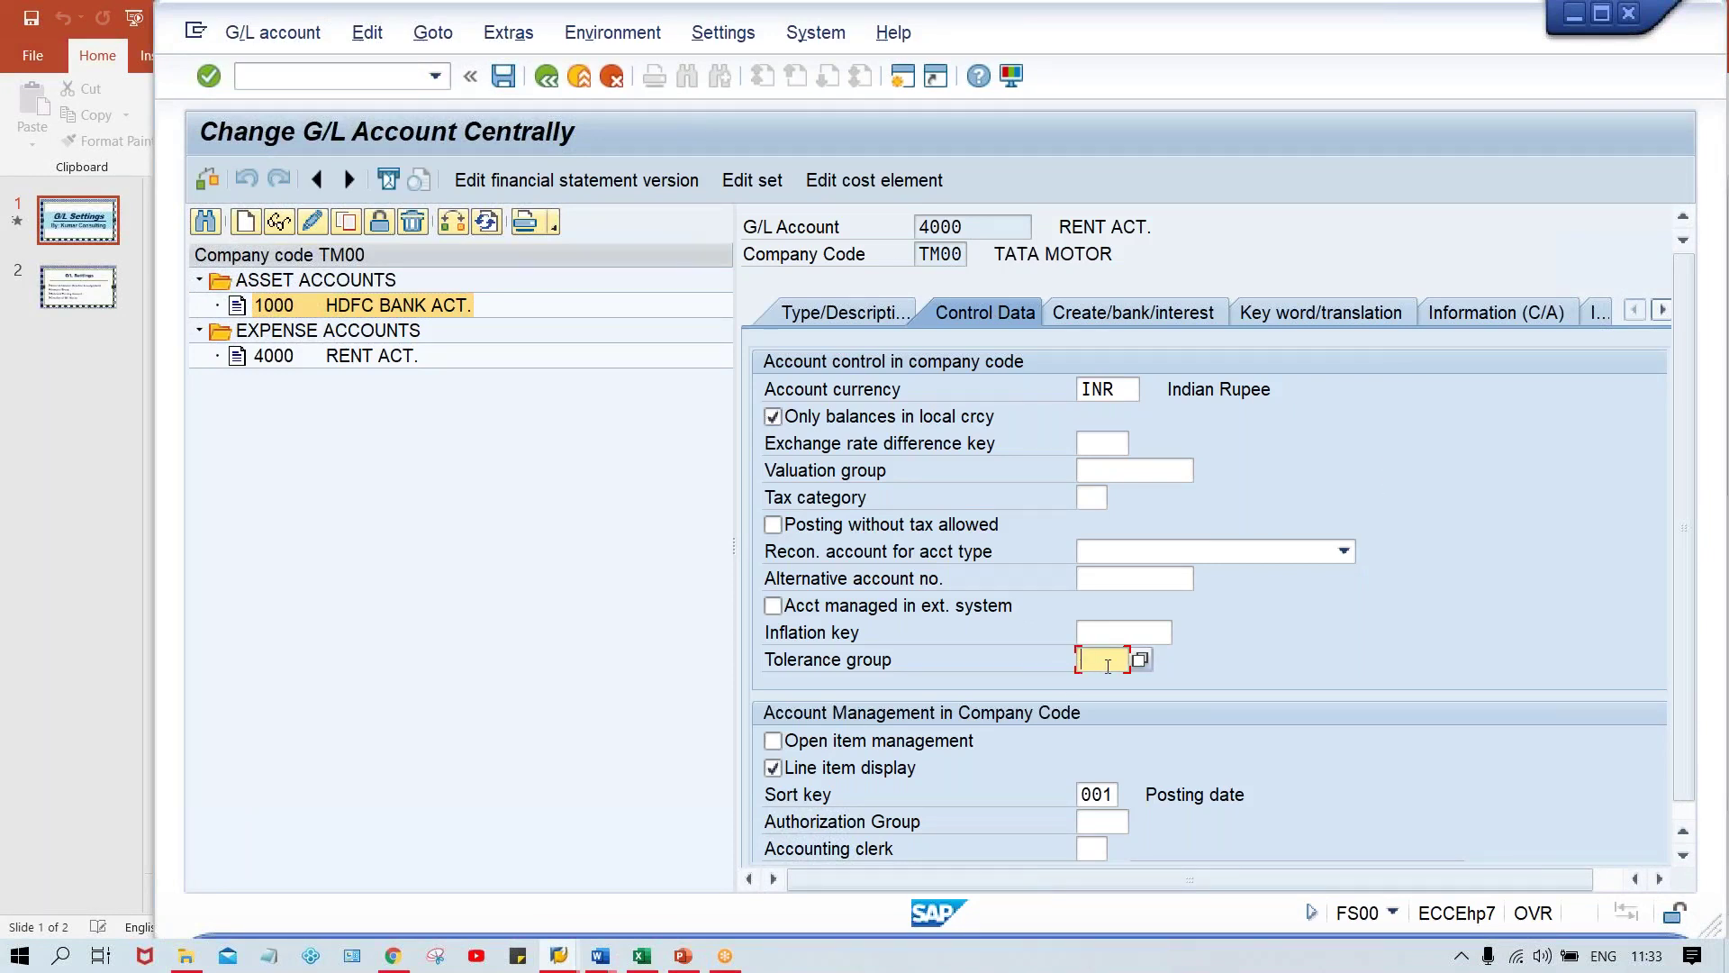
click(1107, 635)
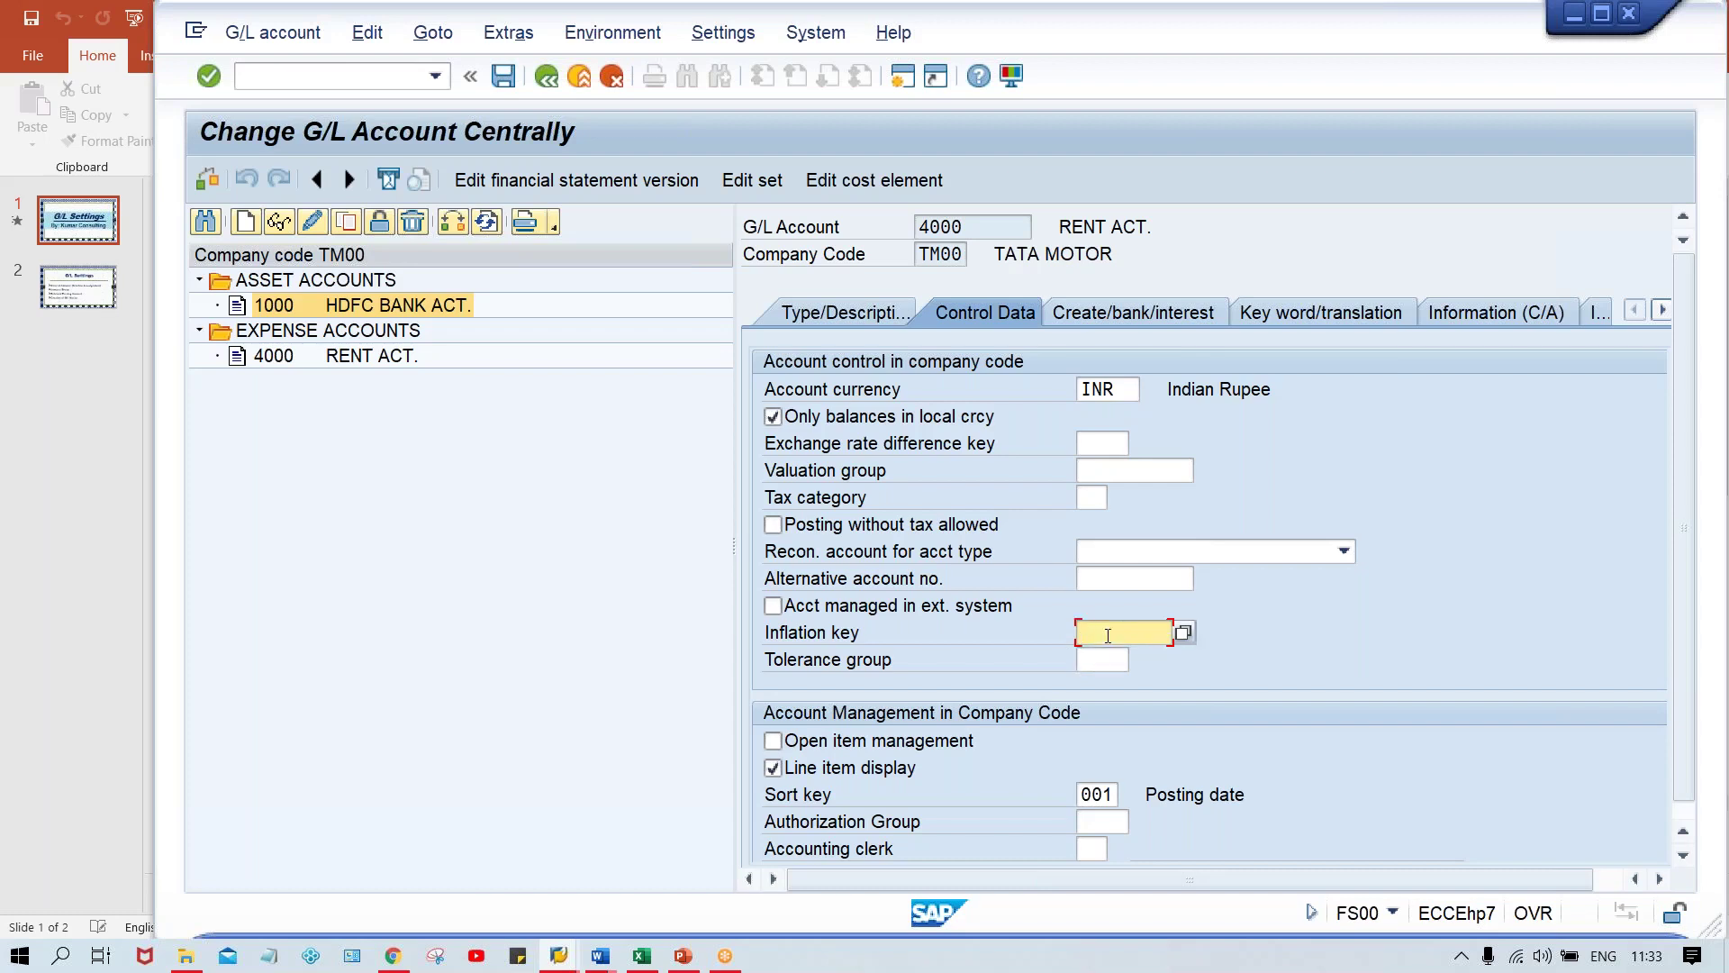